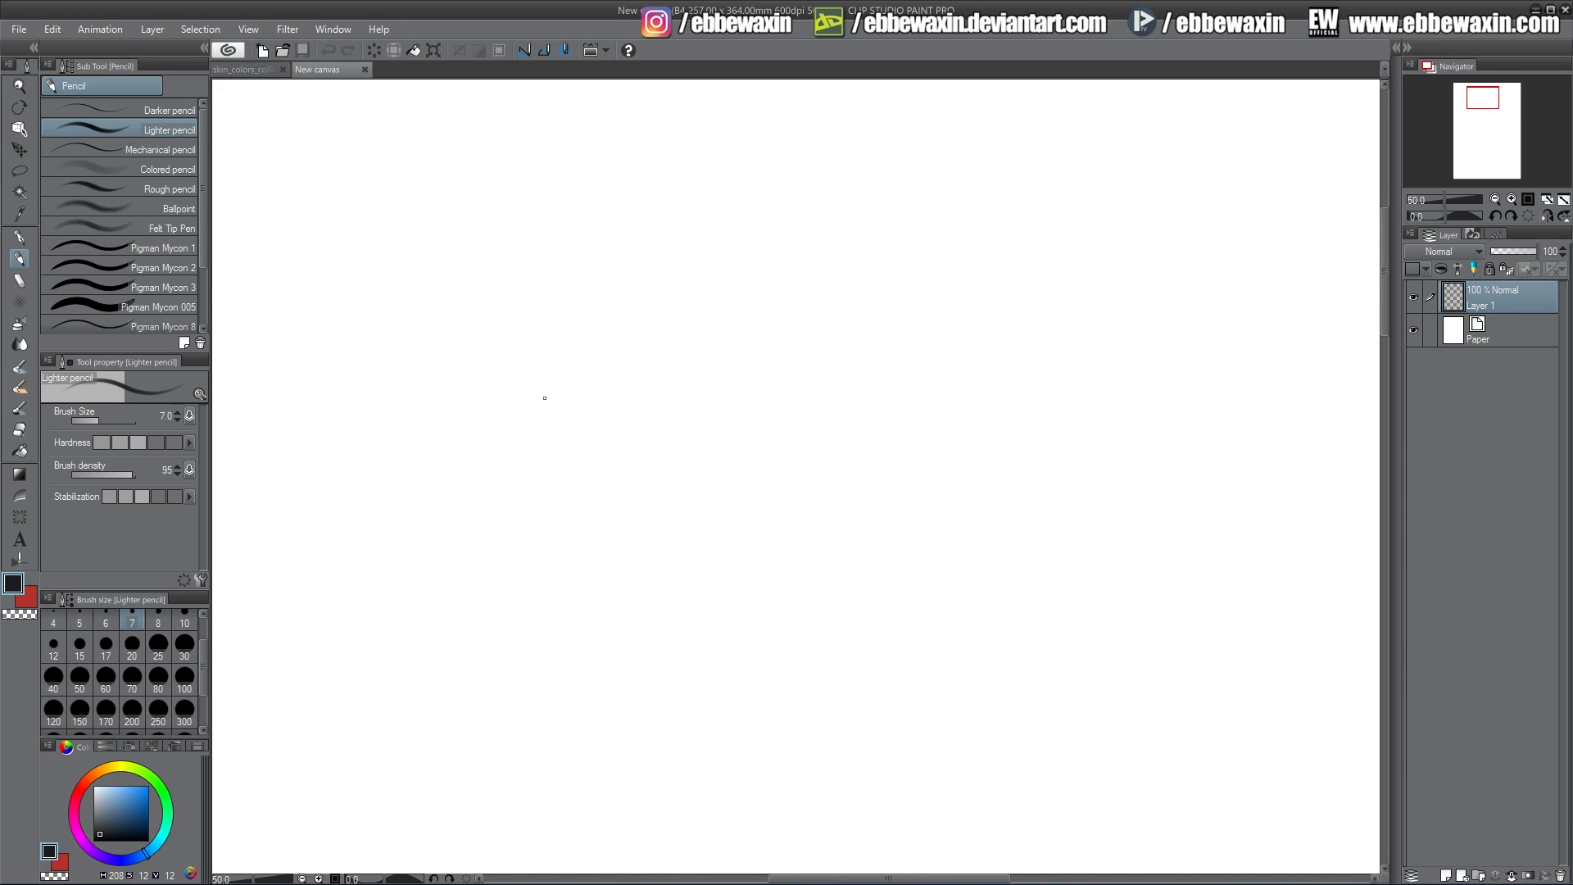
- Sketch the skull's base with the Lighter pencil: a rough circle, two tapering side lines and a V-shaped jaw beneath
mouse_move(497, 420)
mouse_down()
mouse_move(449, 343)
mouse_move(631, 292)
mouse_move(510, 438)
mouse_move(556, 236)
mouse_move(608, 432)
mouse_move(473, 269)
mouse_move(658, 364)
mouse_up()
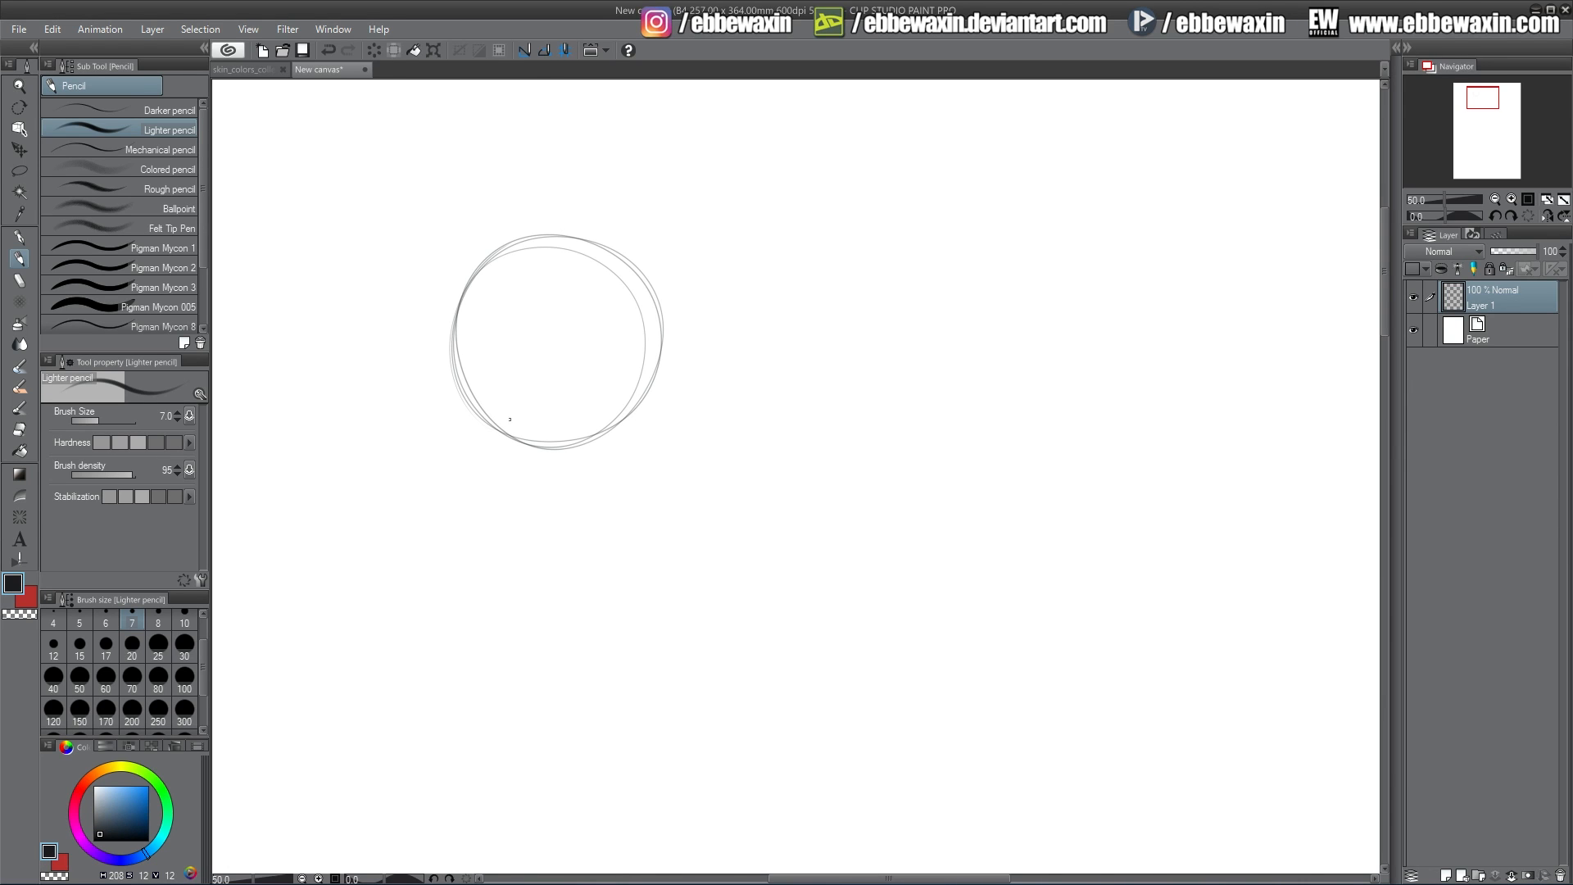
drag(453, 327, 476, 452)
drag(450, 319, 487, 473)
drag(662, 342, 642, 459)
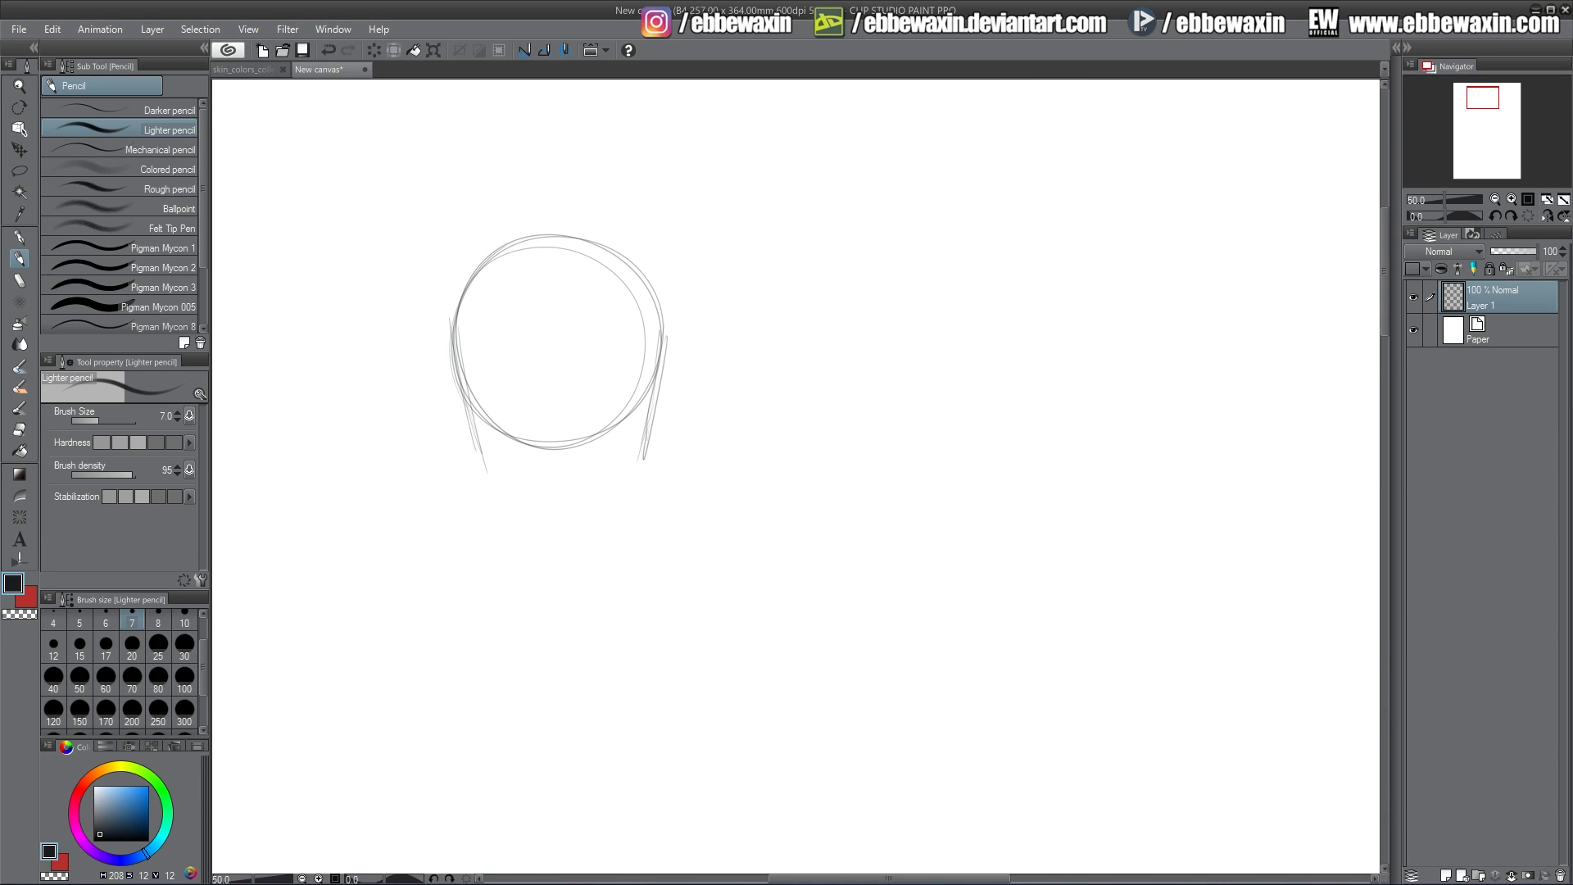
mouse_move(481, 466)
mouse_down()
mouse_move(557, 530)
mouse_move(543, 523)
mouse_up()
drag(639, 475, 565, 539)
- Erase the circle's inner and lower lines with the Cy Eraser at size 70, leaving only the head's outer contour
click(20, 429)
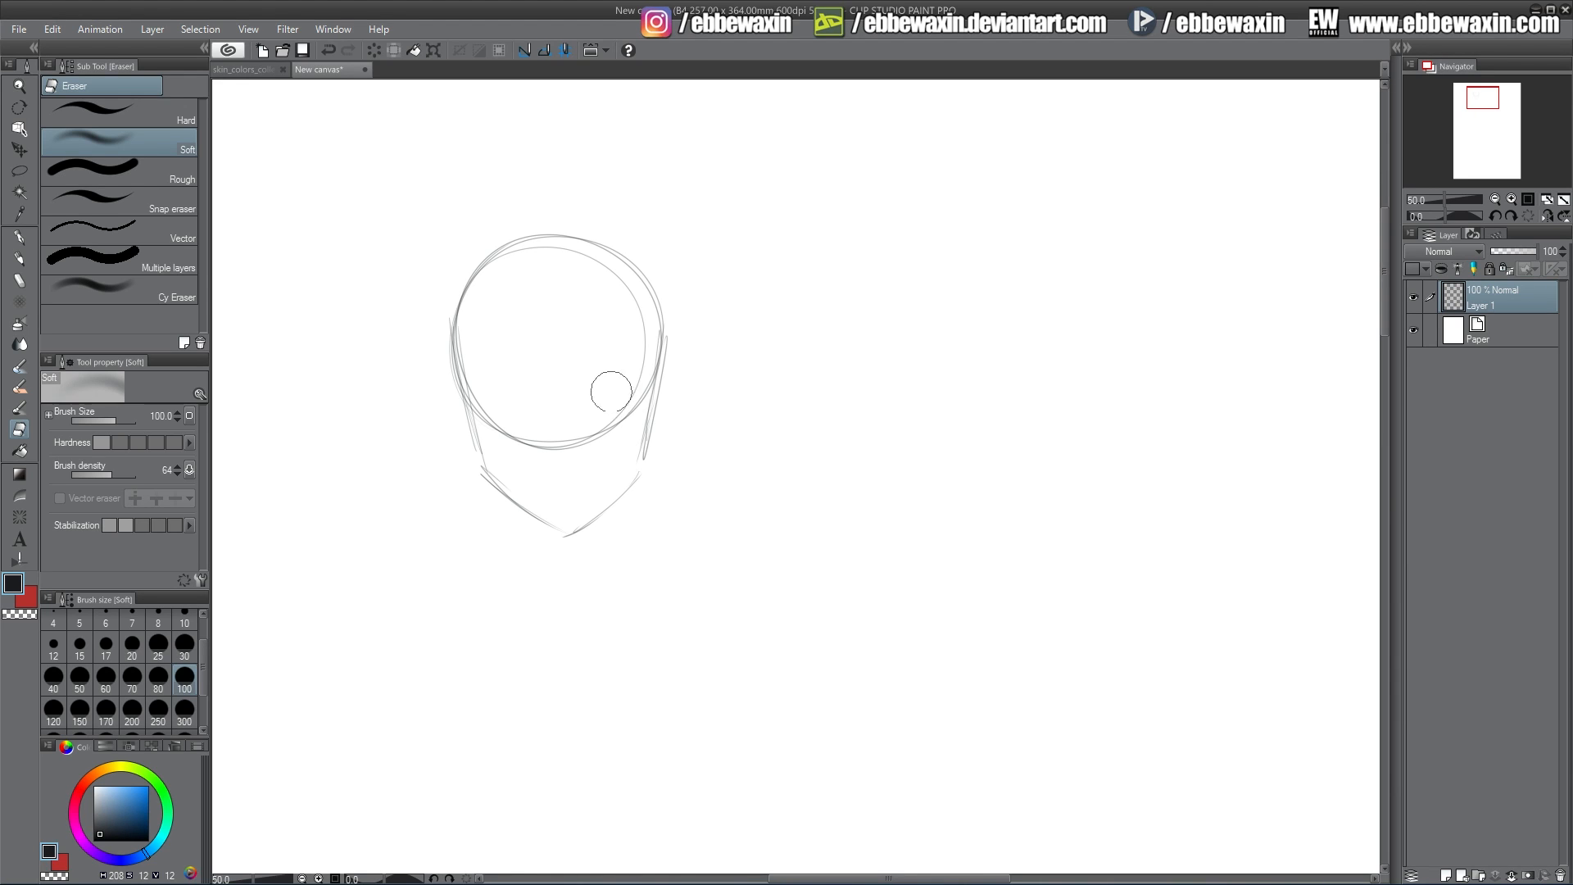
click(119, 291)
click(132, 676)
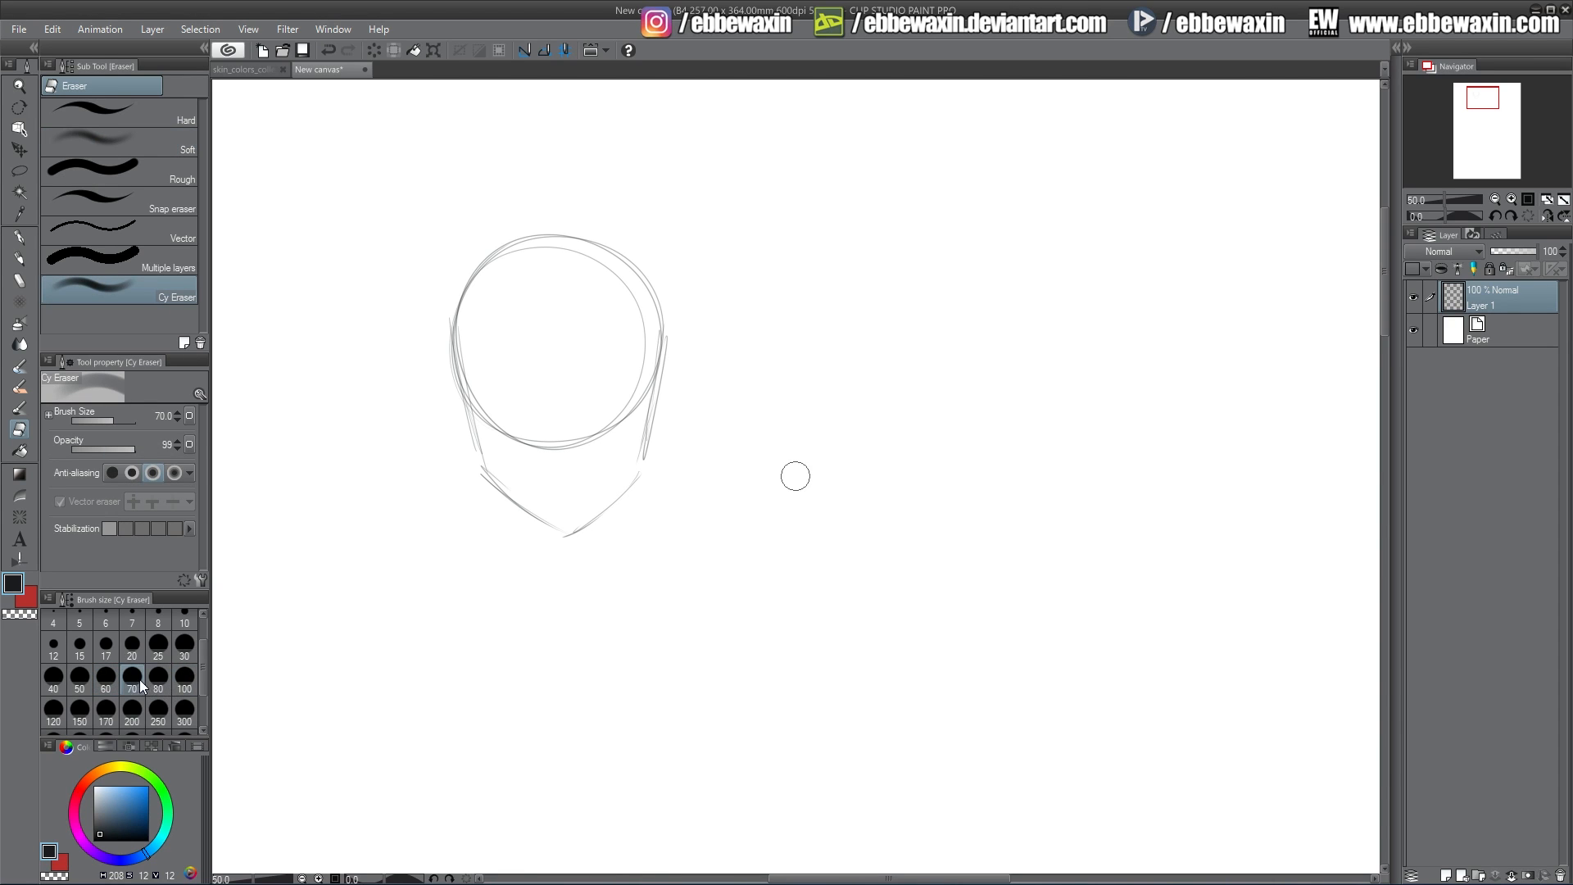
mouse_move(642, 396)
mouse_down()
mouse_move(629, 294)
mouse_move(544, 254)
mouse_move(490, 355)
mouse_move(474, 346)
mouse_move(490, 419)
mouse_move(618, 415)
mouse_up()
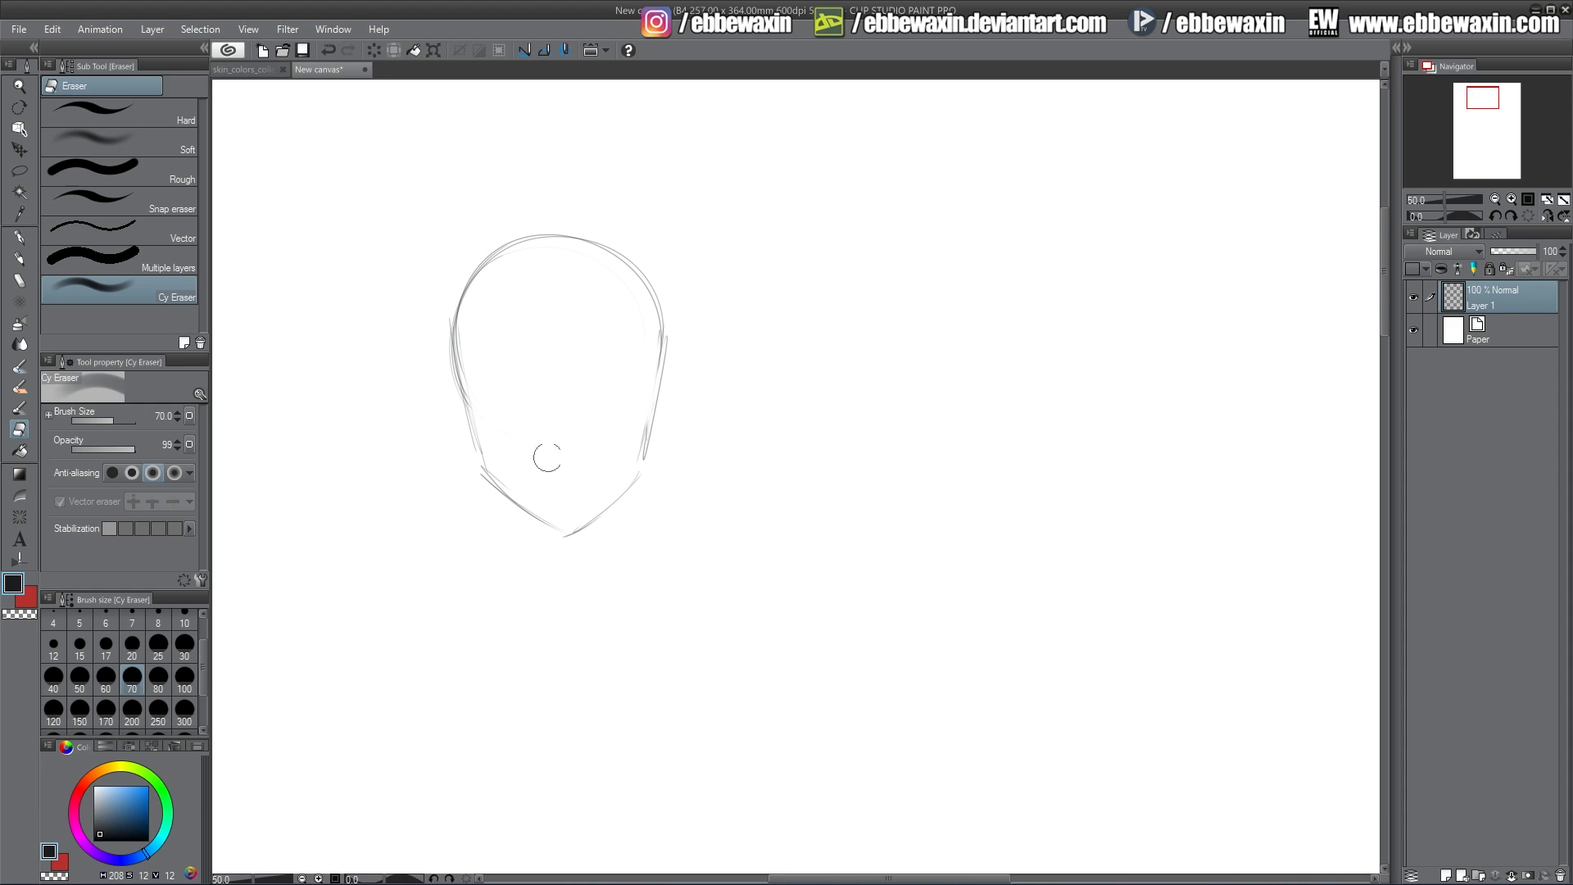
mouse_move(473, 350)
mouse_down()
mouse_move(442, 334)
mouse_move(474, 460)
mouse_up()
- Pencil two round eye sockets in the middle of the face and a pointed nose cavity between and below them
key(p)
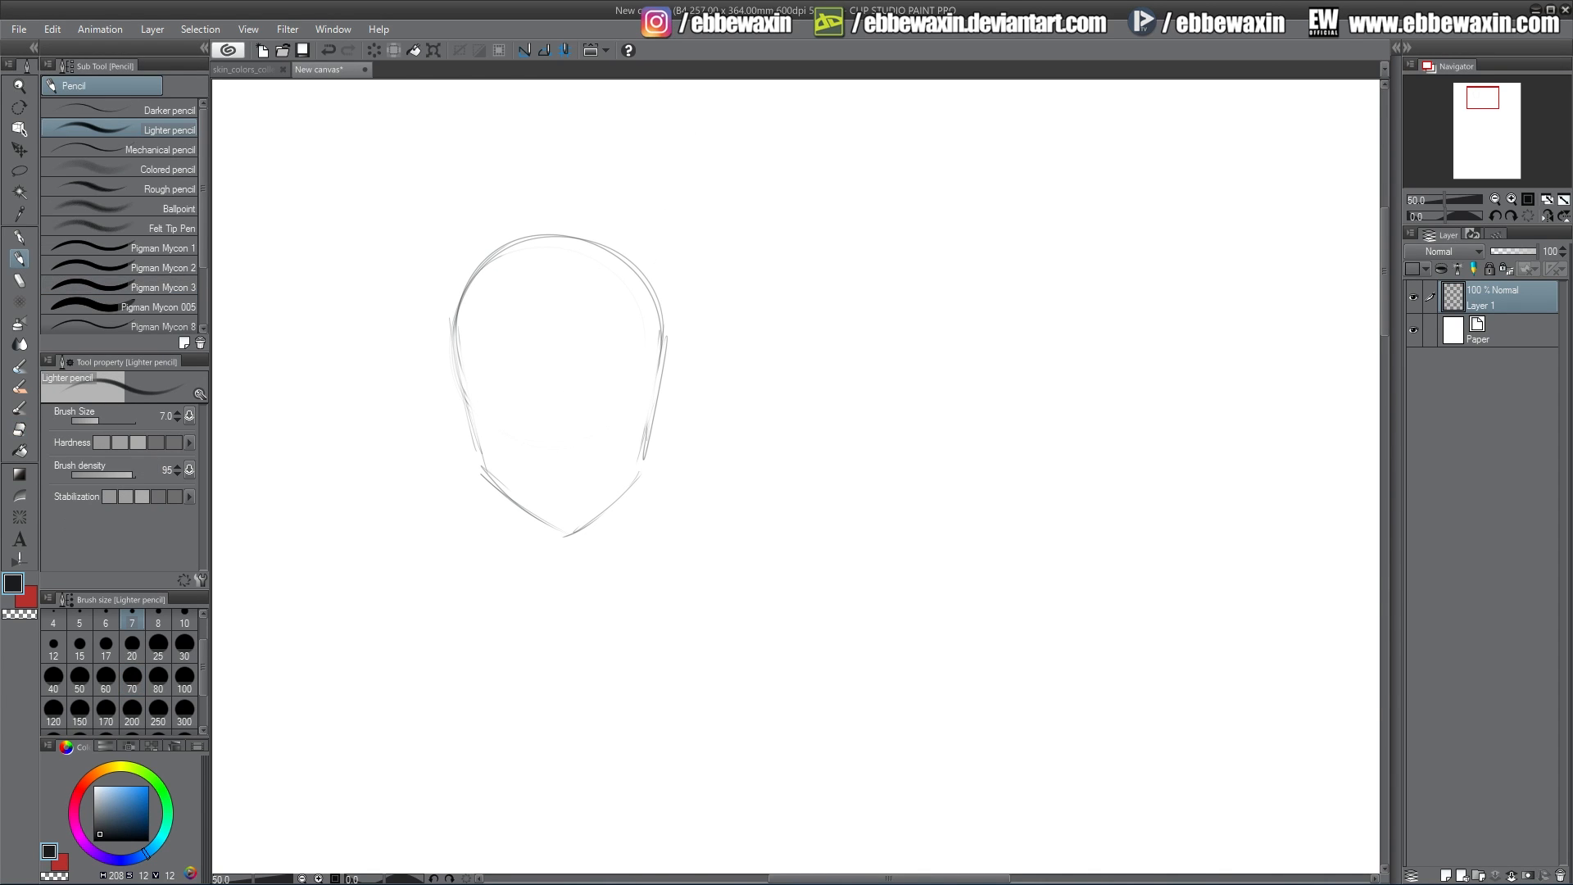
mouse_move(497, 408)
mouse_down()
mouse_move(514, 375)
mouse_move(491, 402)
mouse_move(537, 385)
mouse_move(516, 364)
mouse_up()
mouse_move(608, 410)
mouse_down()
mouse_move(630, 373)
mouse_move(585, 385)
mouse_move(636, 395)
mouse_move(602, 418)
mouse_move(631, 358)
mouse_up()
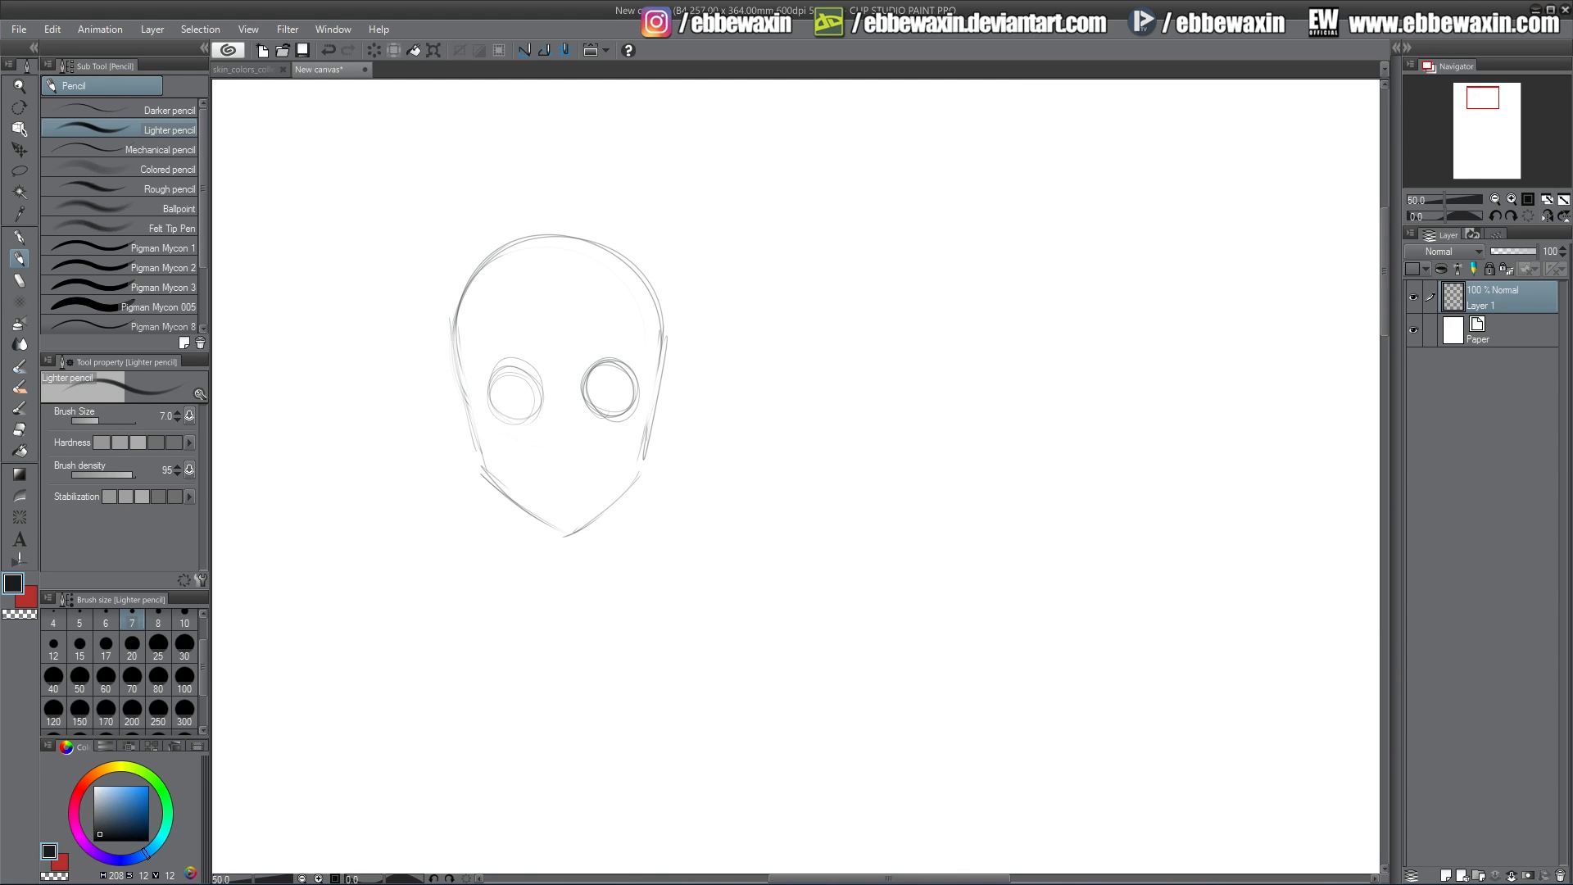
drag(515, 362, 543, 417)
drag(485, 369, 532, 422)
mouse_move(498, 384)
mouse_down()
mouse_move(504, 421)
mouse_move(542, 406)
mouse_move(512, 375)
mouse_up()
mouse_move(555, 444)
mouse_down()
mouse_move(566, 420)
mouse_move(578, 436)
mouse_up()
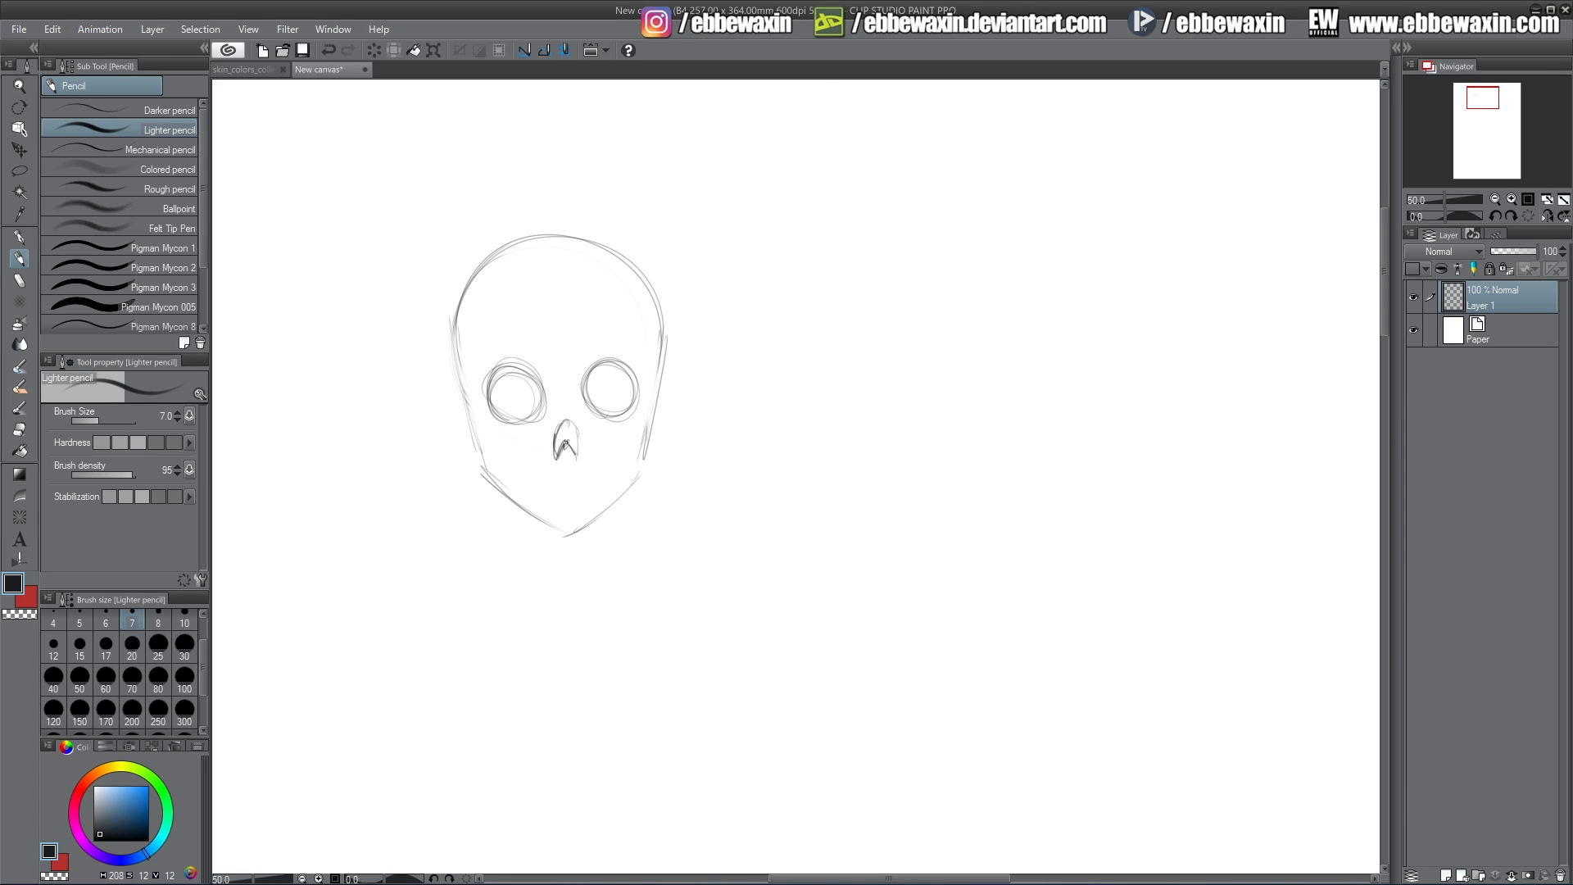
mouse_move(562, 433)
mouse_down()
mouse_move(582, 432)
mouse_move(580, 446)
mouse_up()
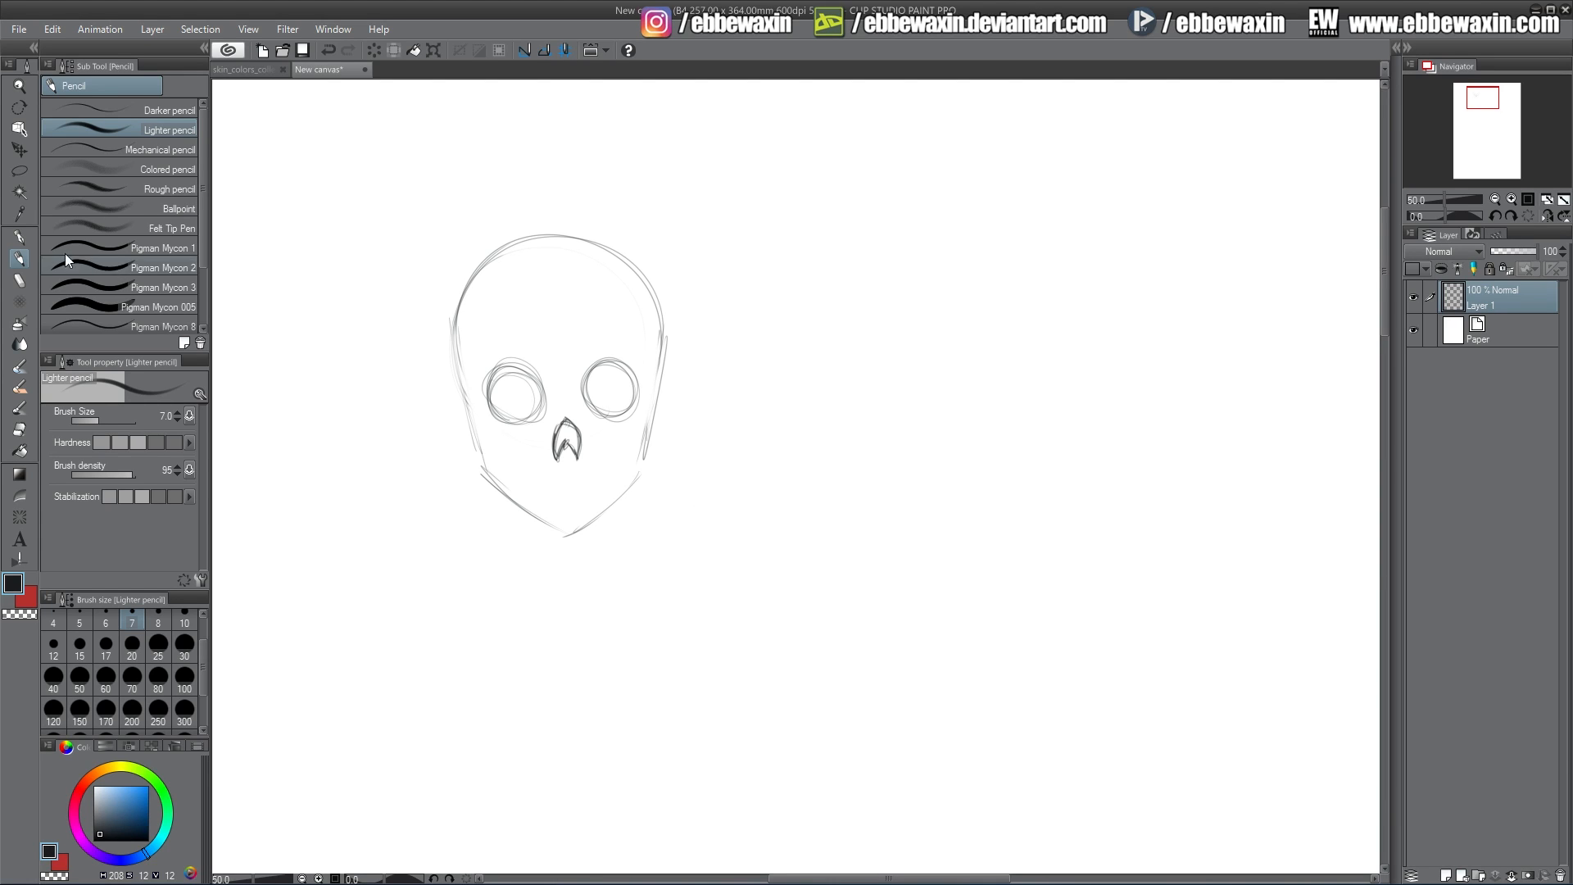
- Lasso the eye sockets and nose, move them slightly up on the face, apply the transform and deselect
click(19, 170)
mouse_move(649, 364)
mouse_down()
mouse_move(621, 459)
mouse_move(579, 476)
mouse_move(527, 458)
mouse_move(488, 417)
mouse_move(485, 358)
mouse_move(592, 320)
mouse_move(643, 350)
mouse_move(626, 385)
mouse_up()
click(617, 504)
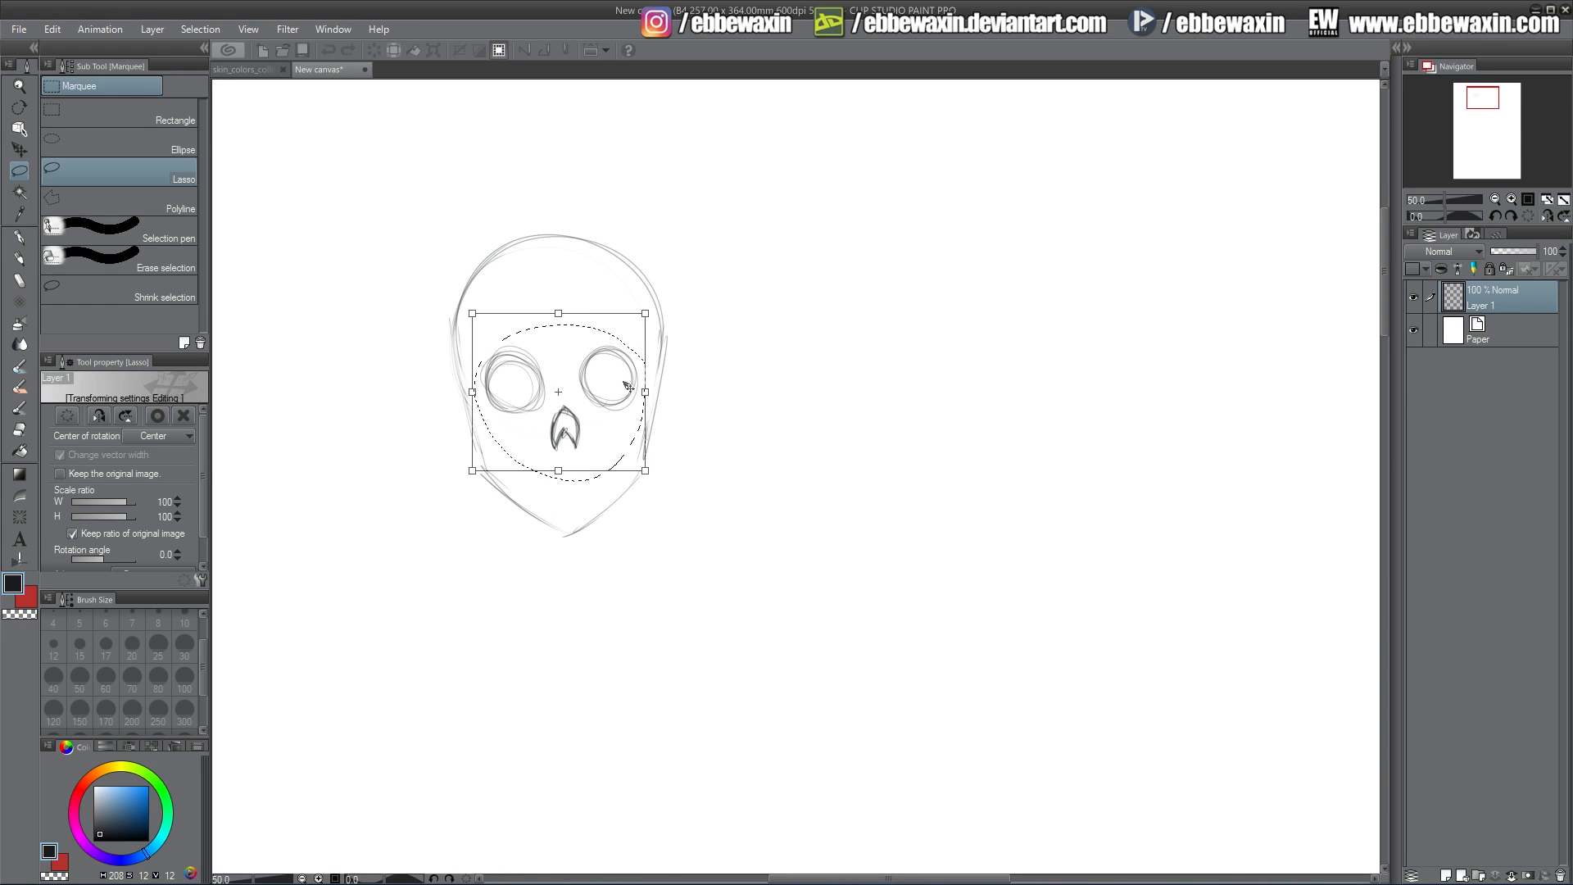
click(76, 169)
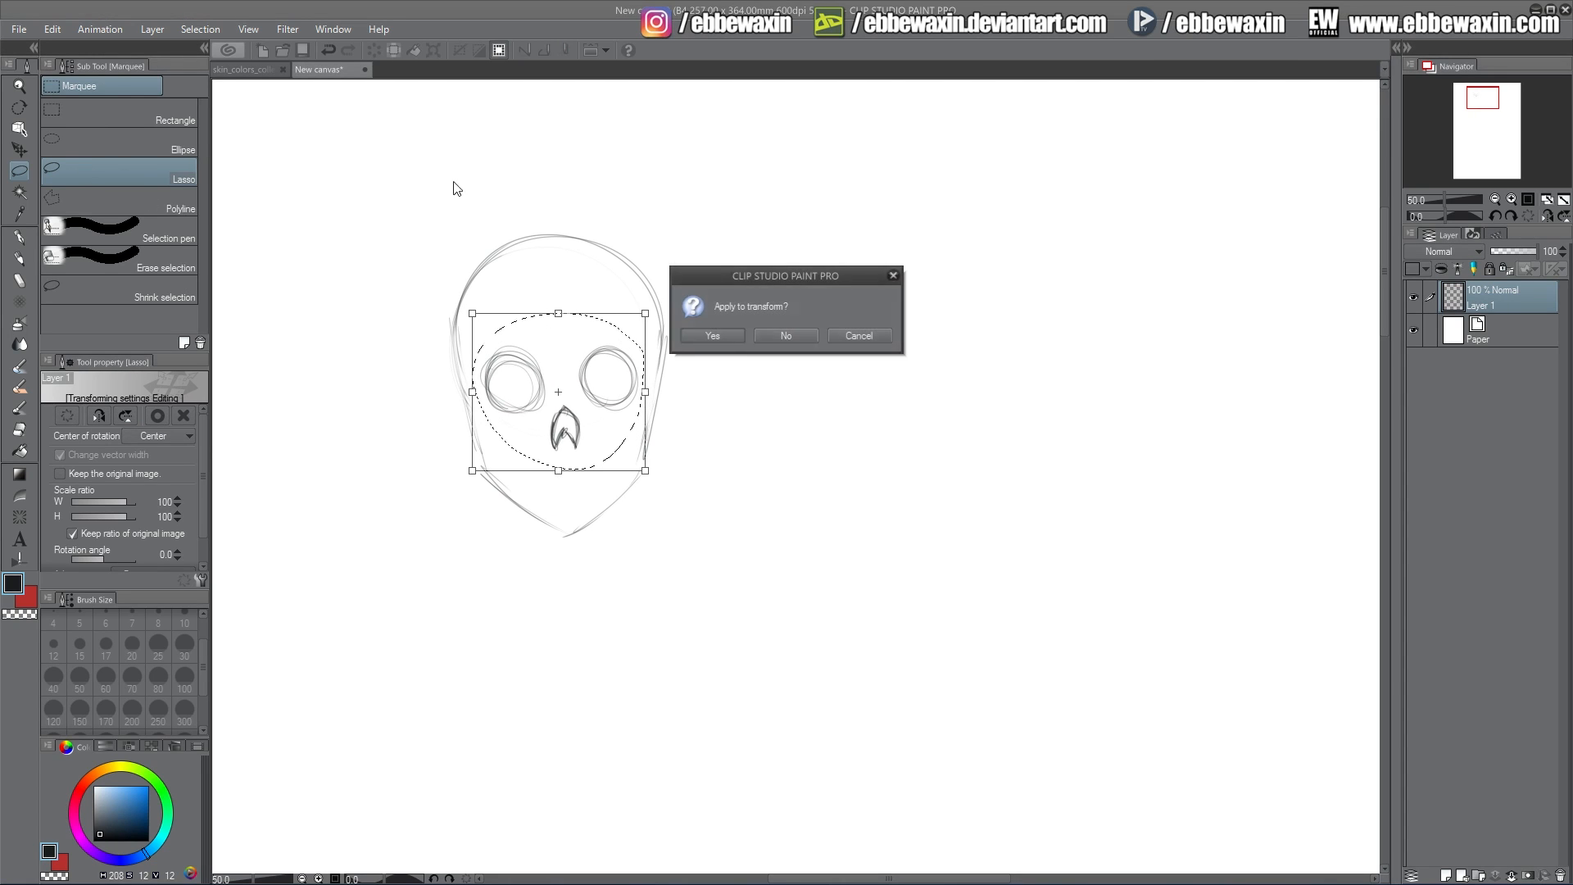
click(706, 335)
key(ctrl+d)
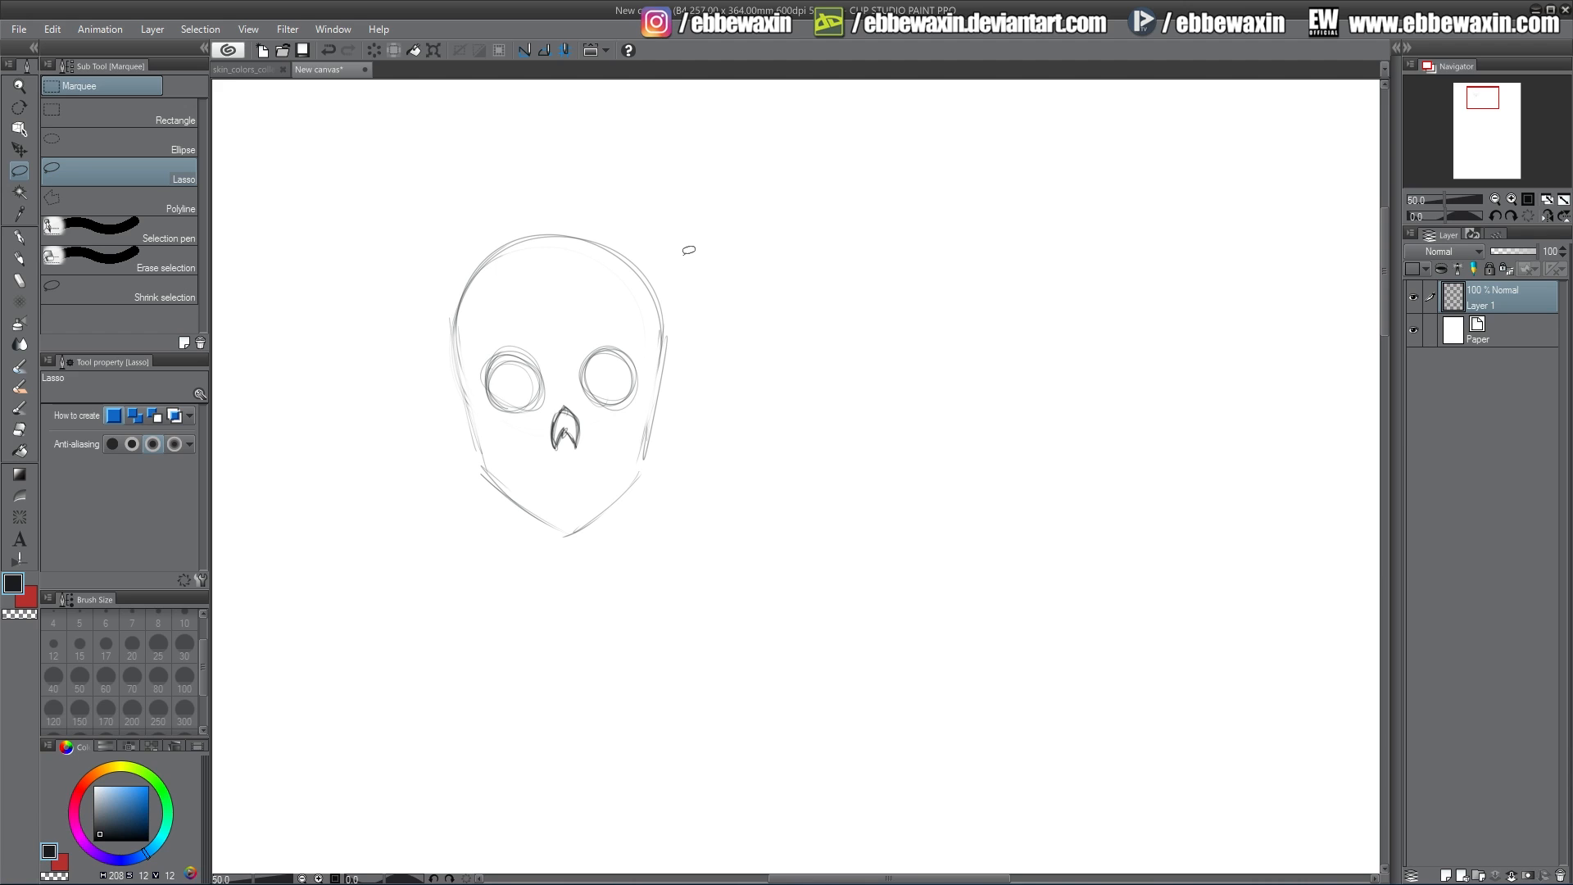
- Sketch the skull's side contours with the pencil, curving them inward as cheekbones below both eye sockets
click(18, 259)
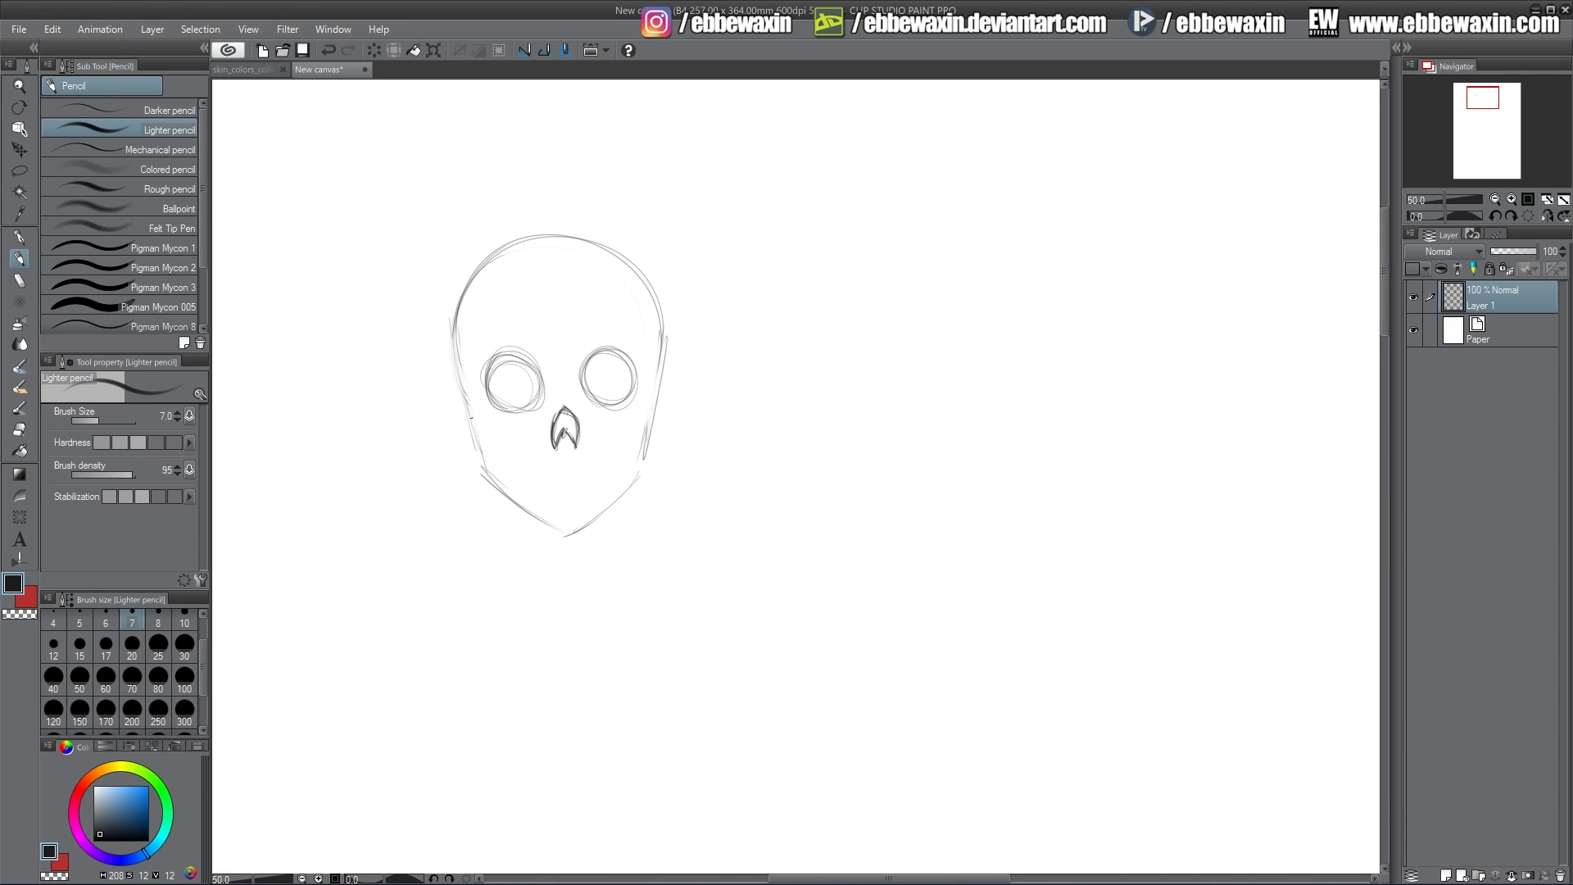
mouse_move(457, 375)
mouse_down()
mouse_move(490, 434)
mouse_move(520, 436)
mouse_move(461, 383)
mouse_move(453, 321)
mouse_up()
mouse_move(454, 327)
mouse_down()
mouse_move(486, 432)
mouse_move(521, 441)
mouse_move(629, 434)
mouse_move(666, 373)
mouse_up()
mouse_move(668, 316)
mouse_down()
mouse_move(656, 418)
mouse_move(604, 431)
mouse_move(657, 415)
mouse_up()
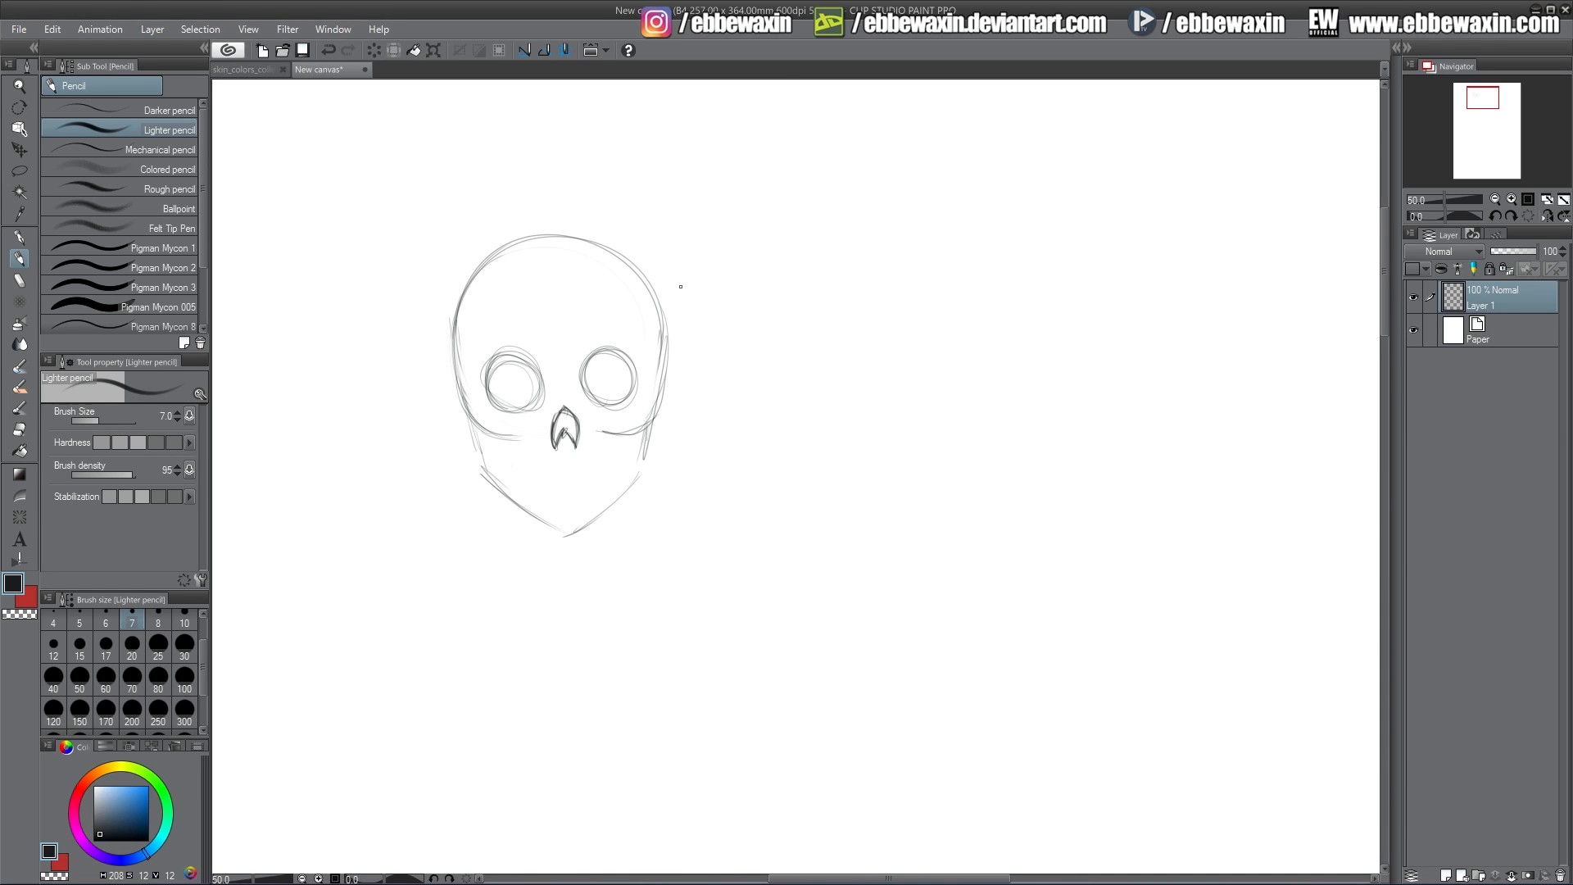
mouse_move(489, 392)
mouse_down()
mouse_move(509, 412)
mouse_move(535, 406)
mouse_up()
mouse_move(584, 381)
mouse_down()
mouse_move(610, 406)
mouse_move(636, 395)
mouse_up()
- Draw the sides of the upper jaw below the cheekbones and a row of small rounded upper teeth between them
drag(475, 427, 504, 440)
drag(507, 437, 513, 465)
drag(619, 434, 615, 462)
drag(607, 461, 512, 459)
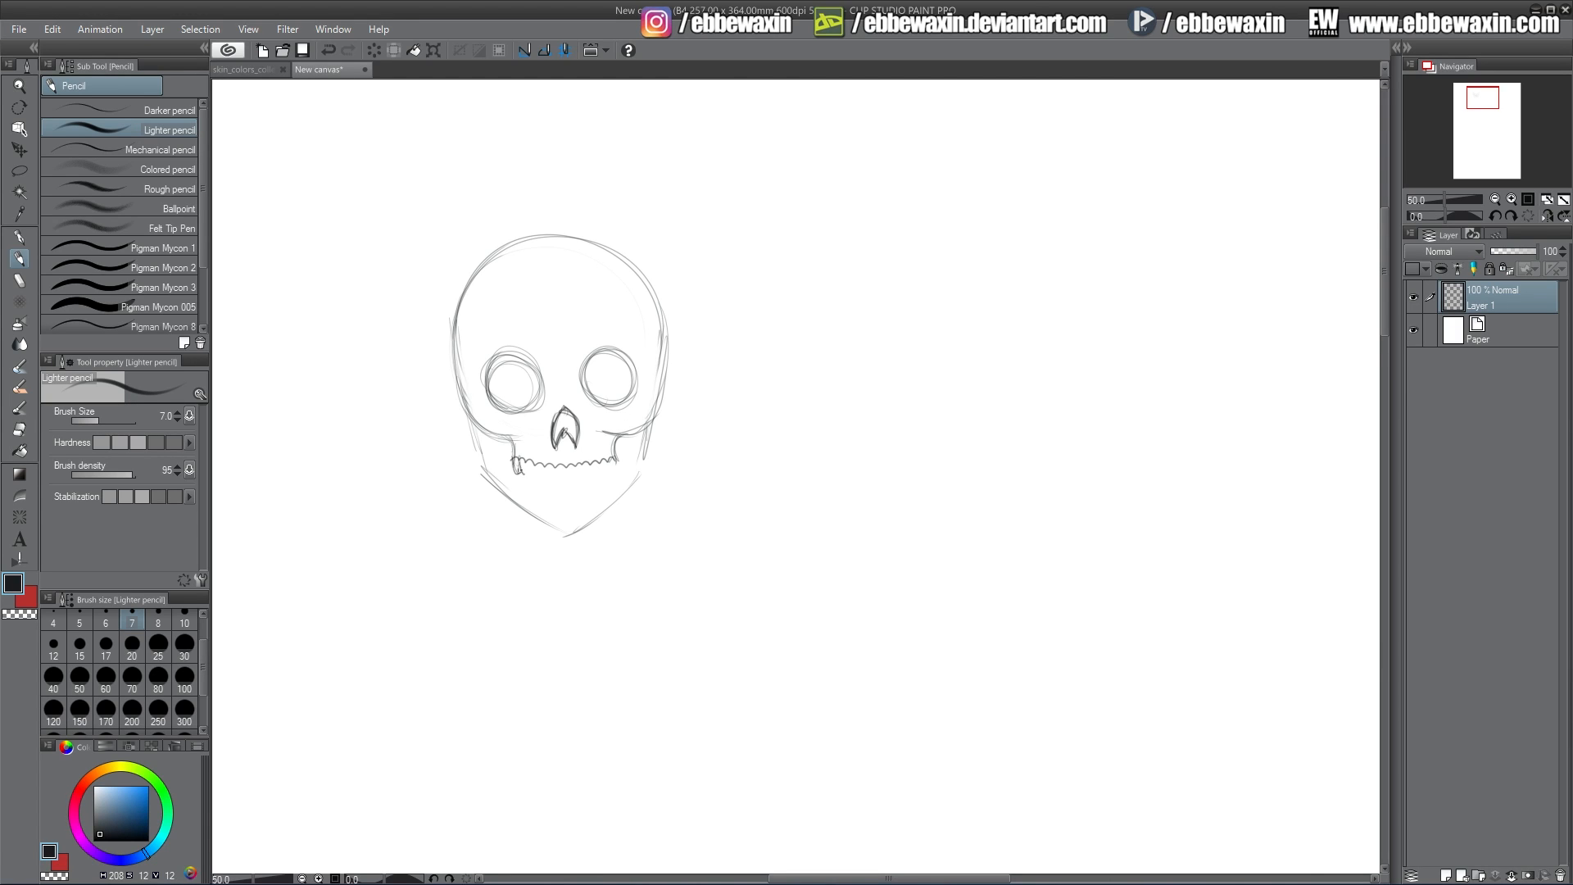
drag(544, 470, 614, 473)
click(20, 429)
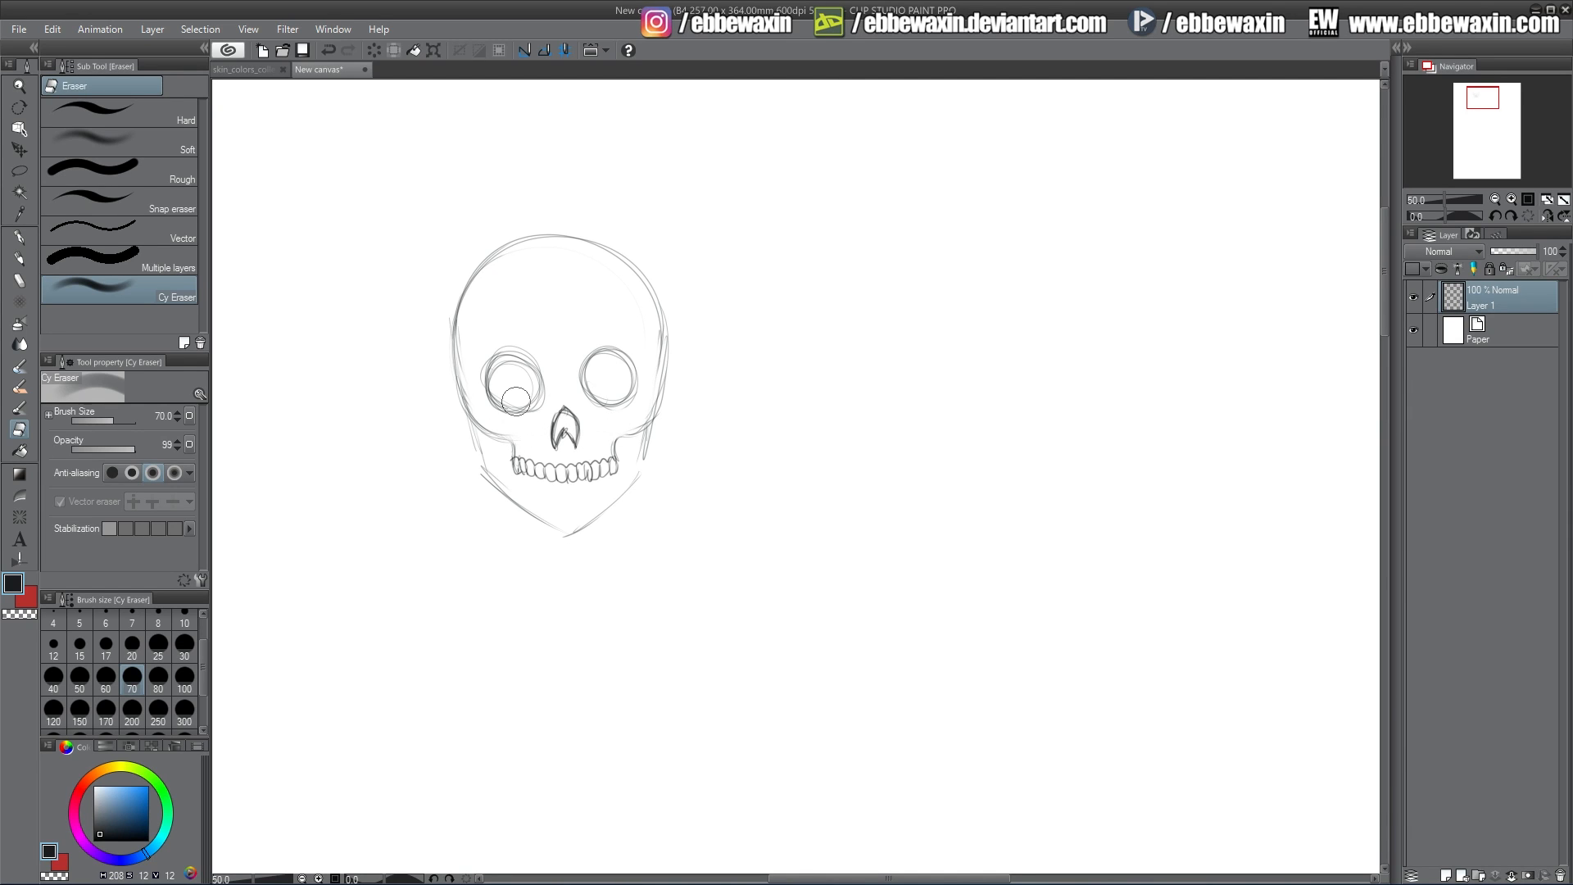
- Pencil a row of lower teeth under the upper row and the outer sides of the lower jaw
click(20, 258)
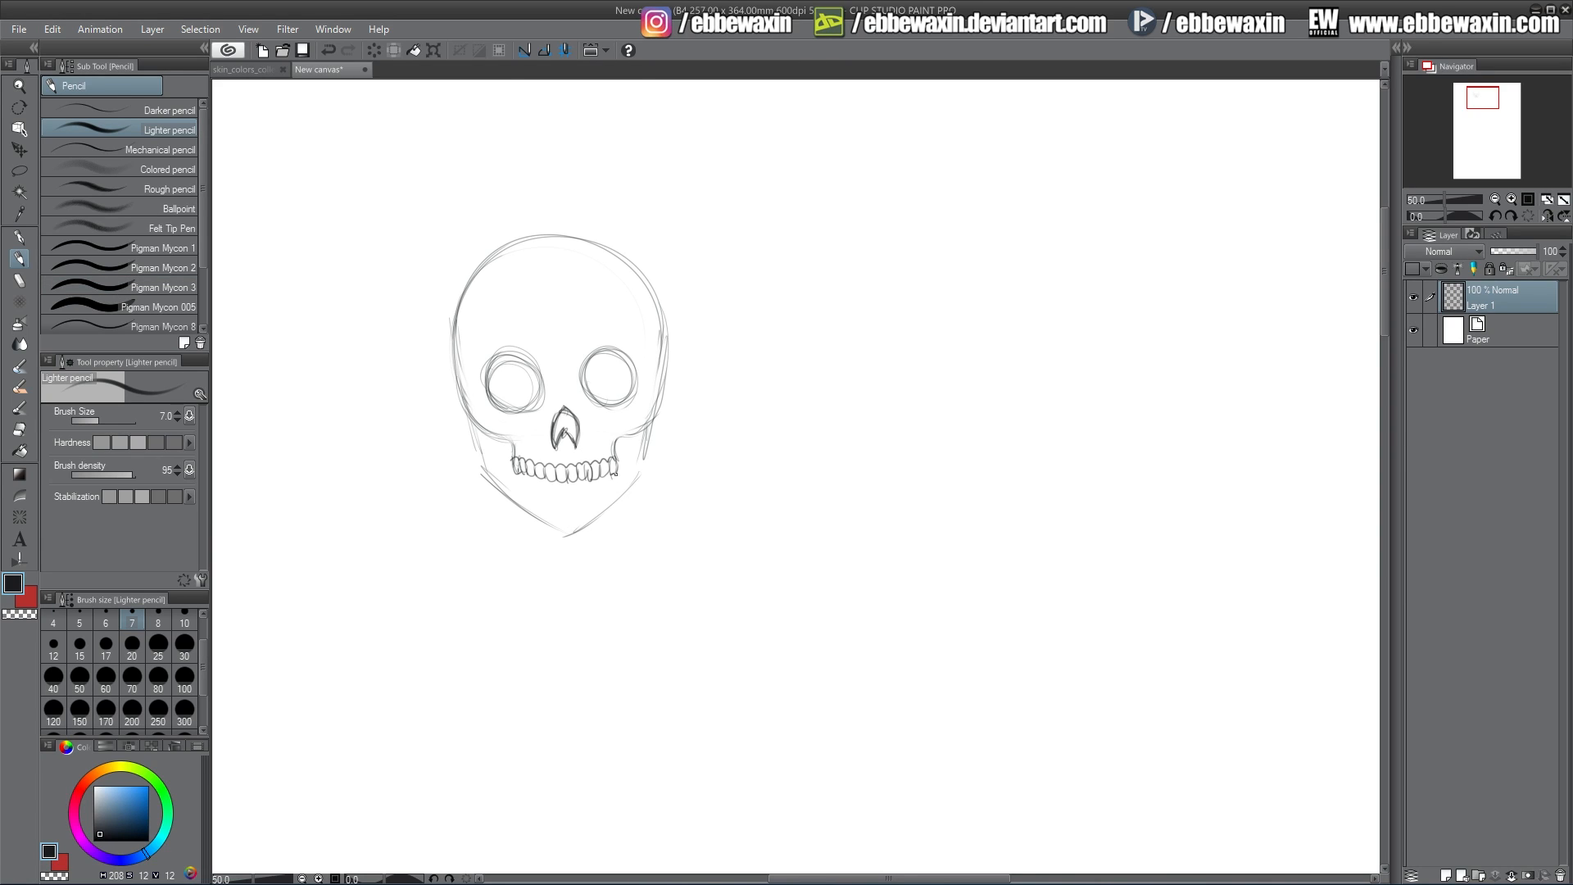
drag(594, 490, 539, 488)
drag(557, 482, 565, 483)
drag(488, 439, 498, 491)
drag(638, 433, 635, 483)
- Erase the old face lines outside the new lower jaw on both sides
click(20, 428)
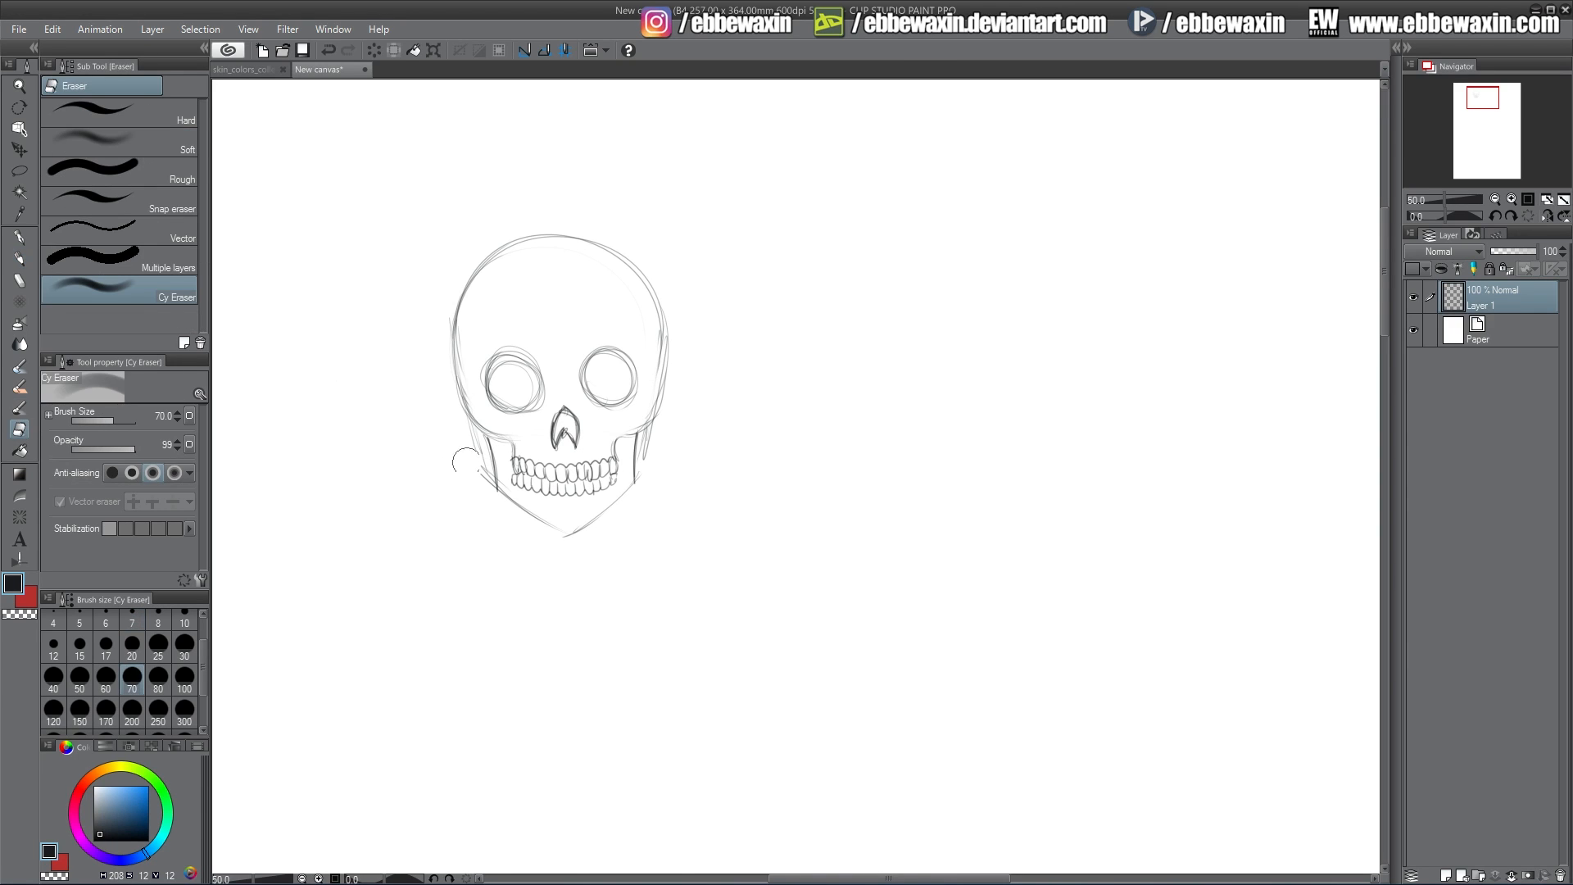
mouse_move(469, 460)
mouse_down()
mouse_move(478, 485)
mouse_move(467, 440)
mouse_up()
drag(660, 442, 667, 431)
- Pencil the jaw's inner edges beside the teeth and a blunter chin, erasing the old chin lines with the eraser at size 30
click(20, 257)
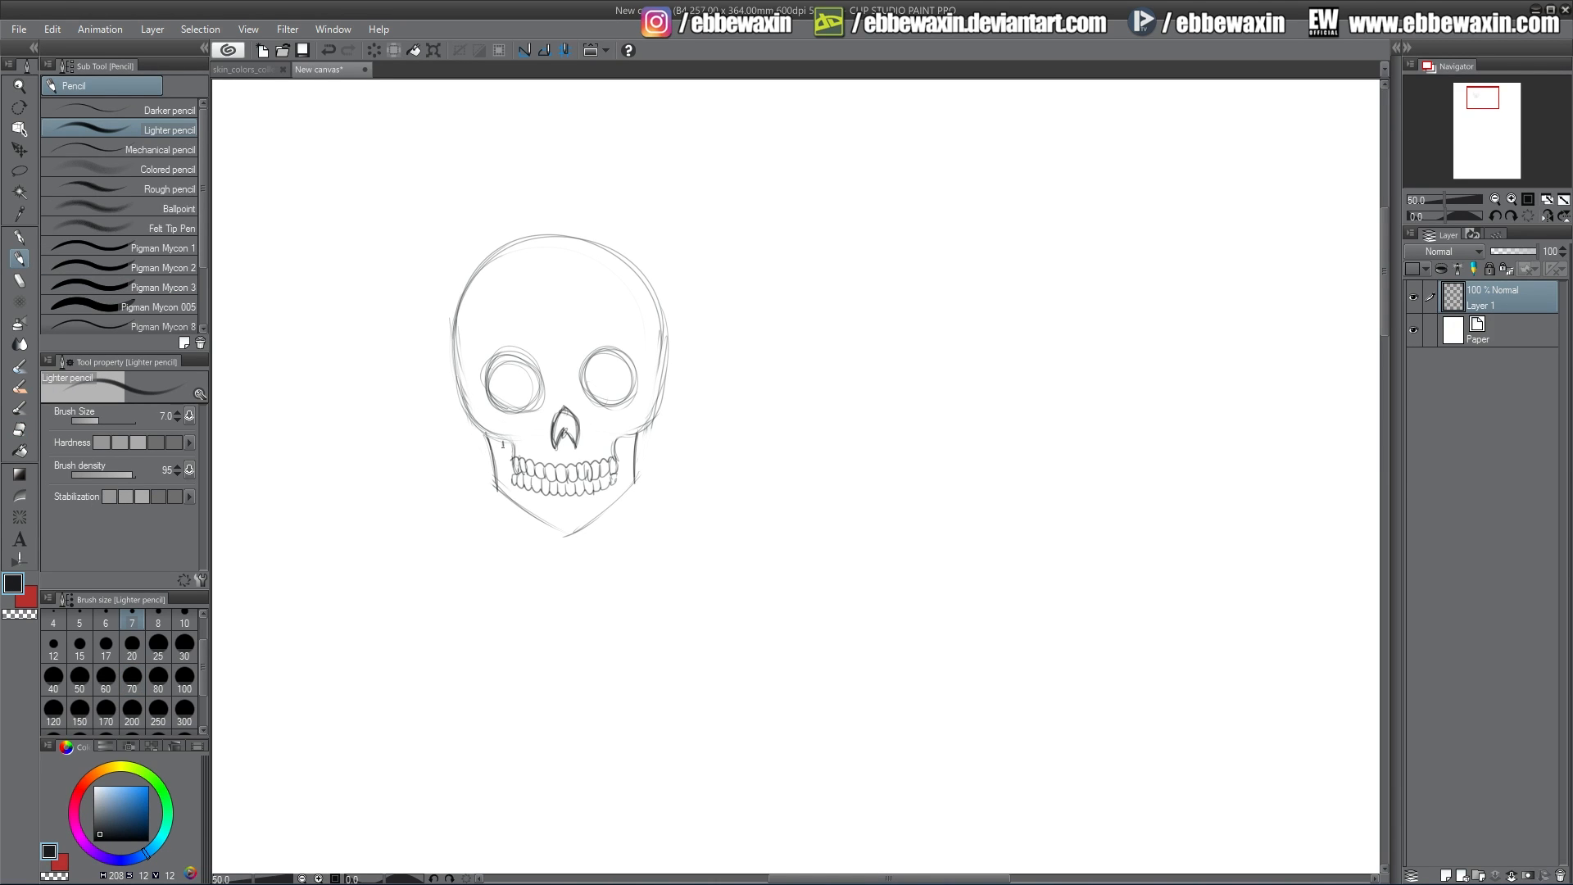
drag(502, 445, 513, 482)
drag(623, 457, 615, 482)
mouse_move(623, 445)
mouse_down()
mouse_move(615, 482)
mouse_move(637, 460)
mouse_move(635, 483)
mouse_up()
mouse_move(492, 484)
mouse_down()
mouse_move(541, 533)
mouse_move(585, 538)
mouse_up()
drag(633, 489, 589, 532)
drag(564, 537, 581, 536)
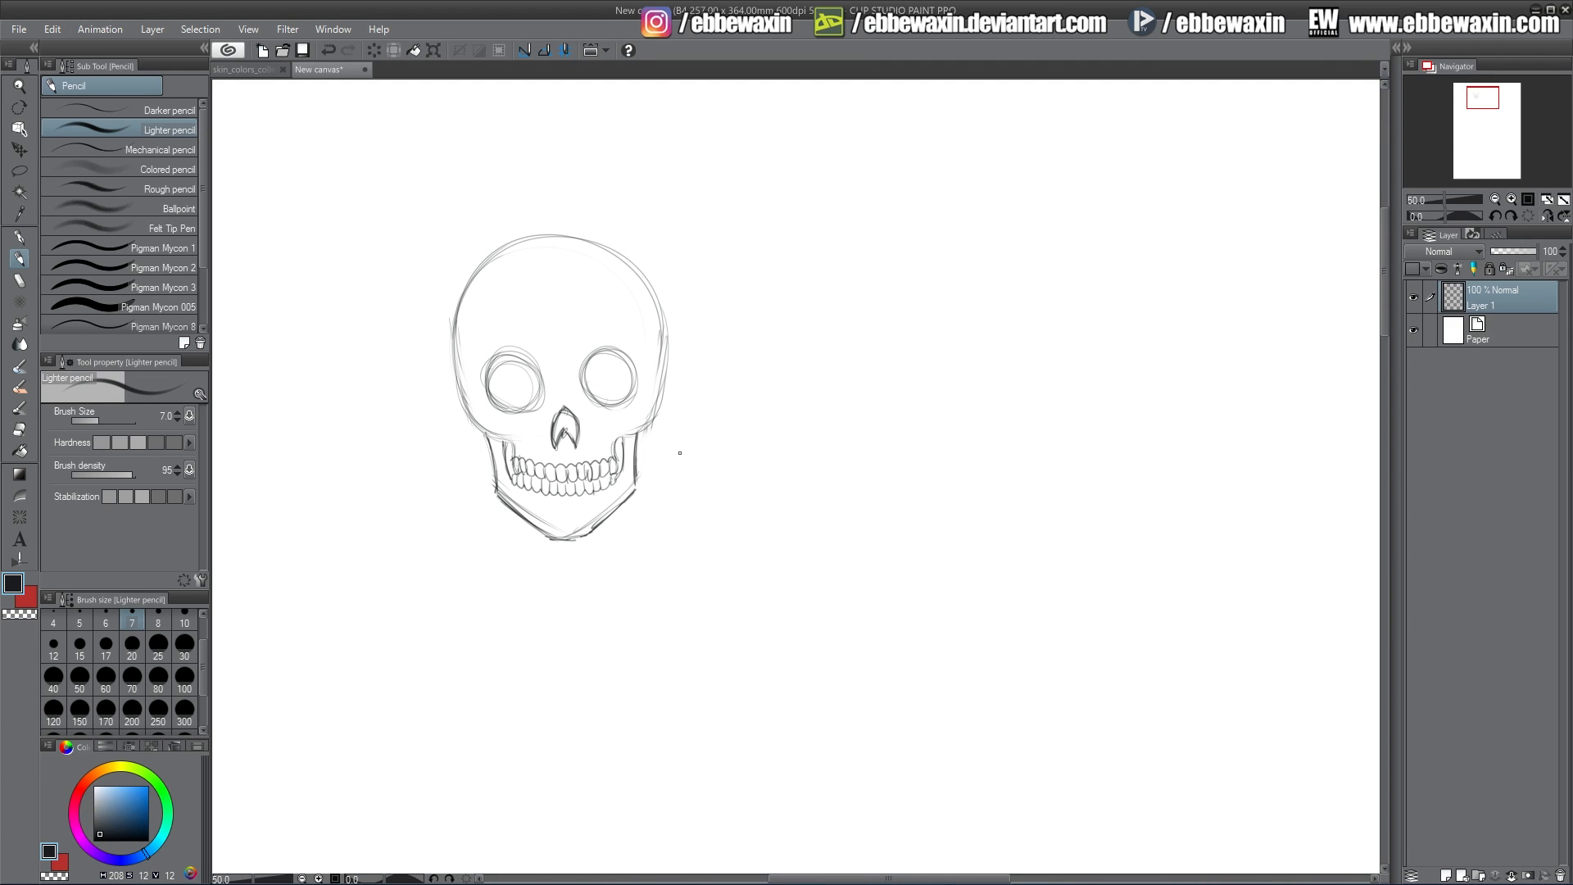
click(20, 429)
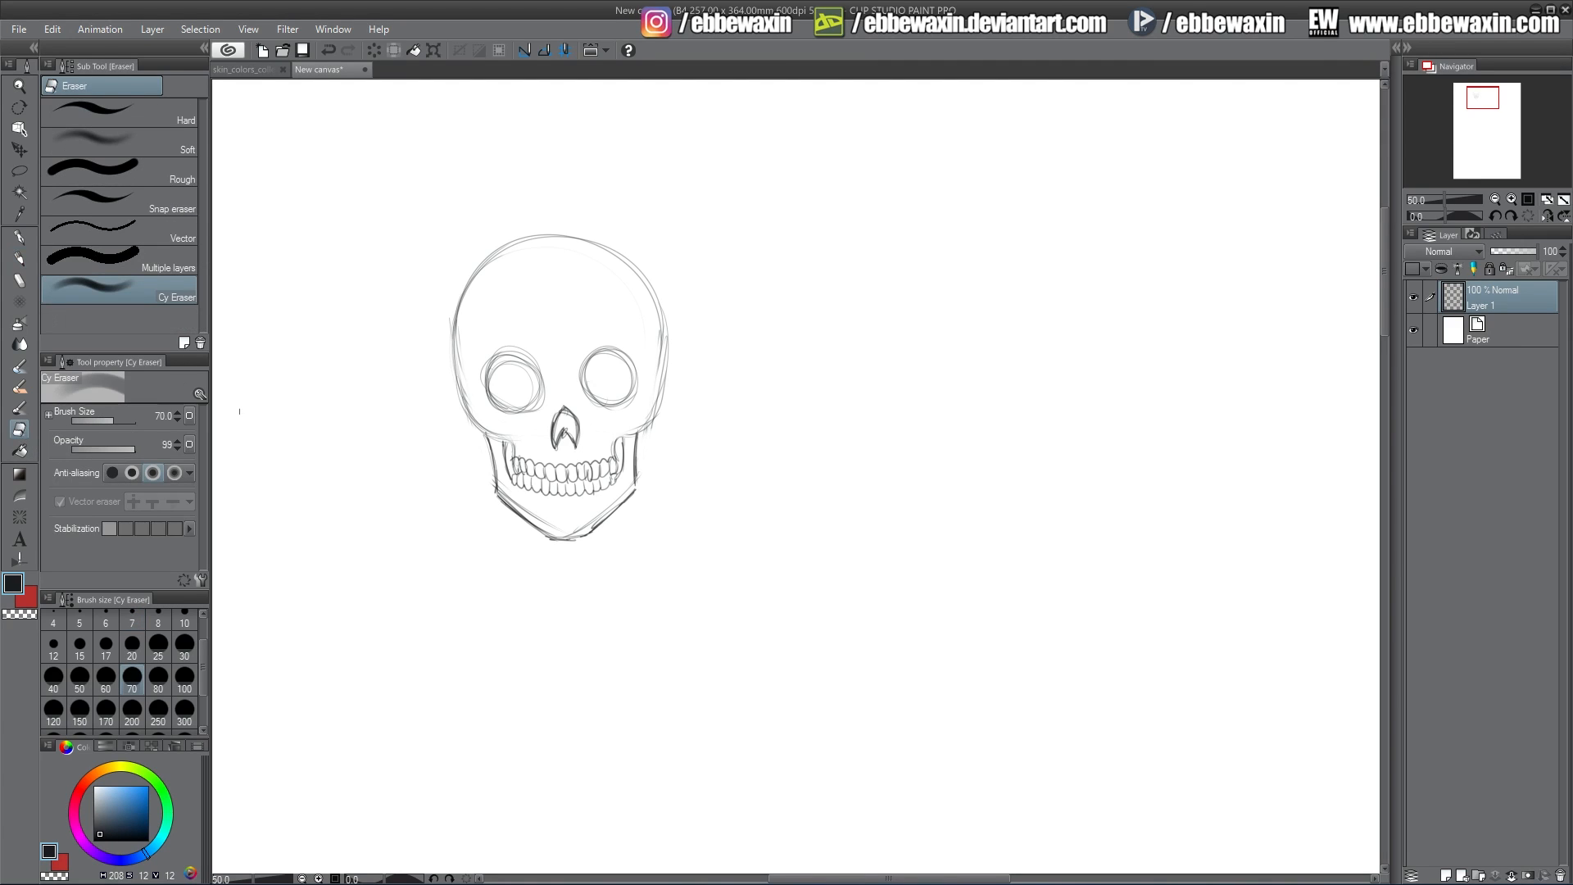
click(184, 645)
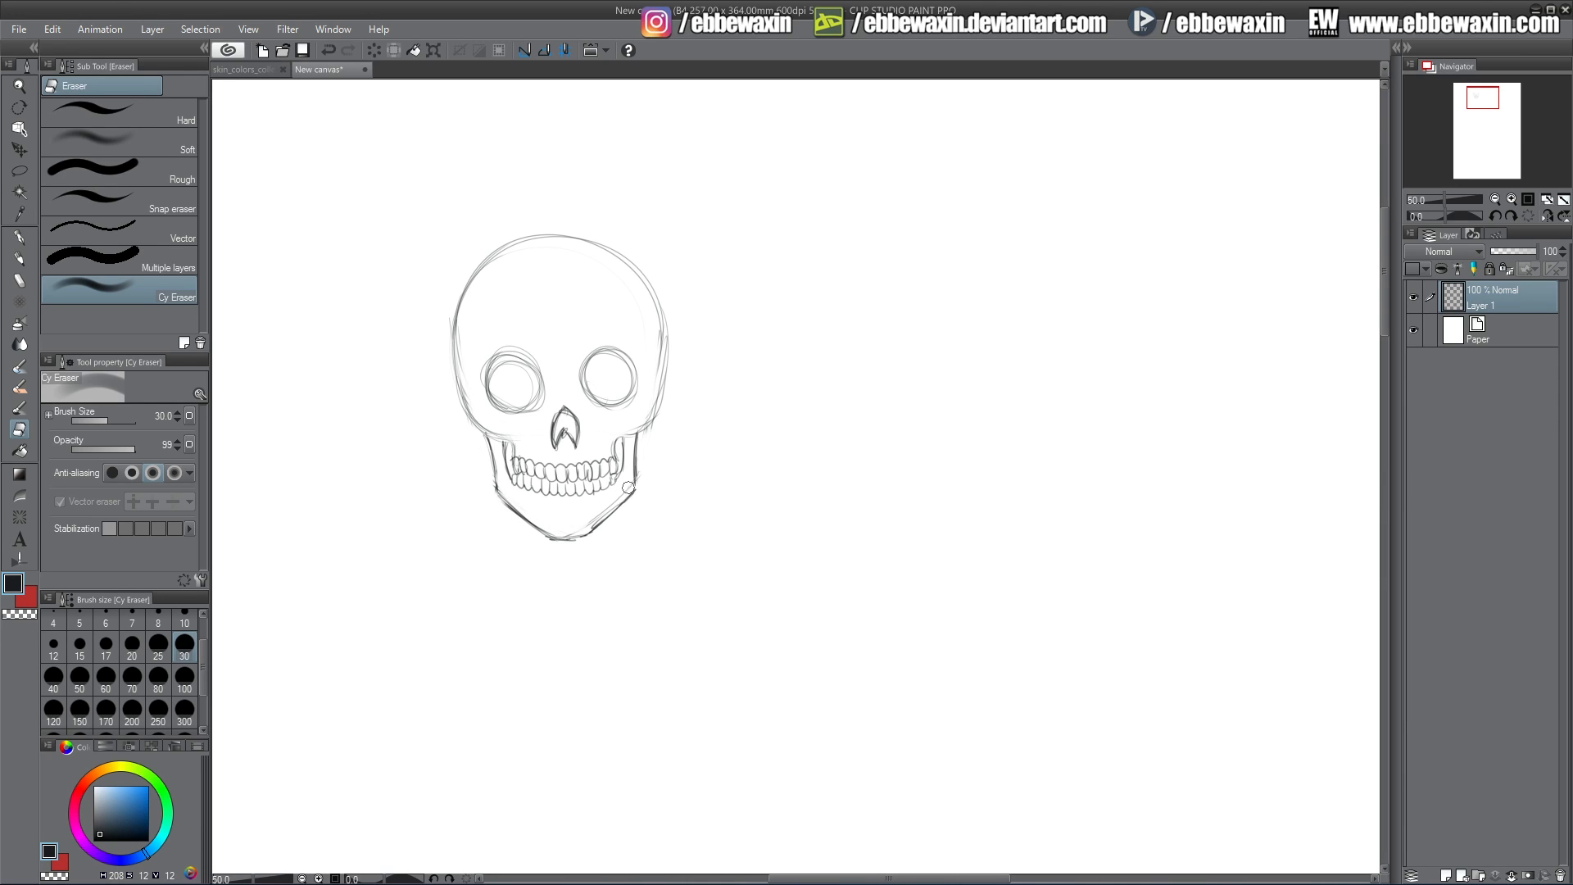
- Define the temples and angular cheekbones on both sides of the skull with darker pencil lines
click(19, 259)
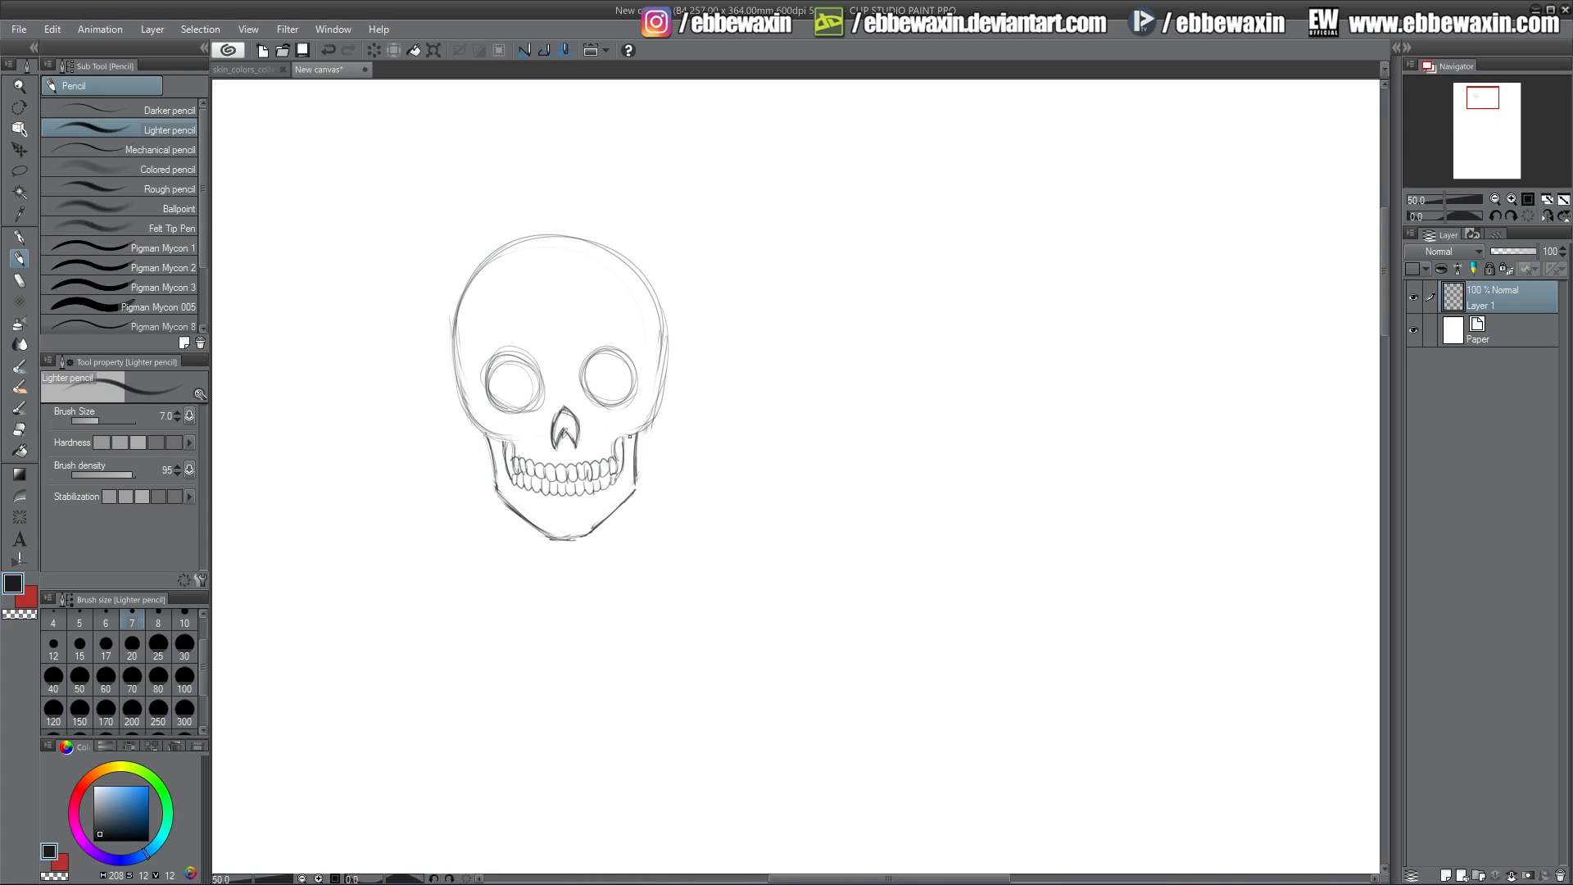
drag(626, 435, 647, 424)
drag(470, 345, 459, 415)
drag(467, 342, 464, 381)
mouse_move(461, 402)
mouse_down()
mouse_move(471, 429)
mouse_move(510, 444)
mouse_up()
mouse_move(657, 349)
mouse_down()
mouse_move(663, 409)
mouse_move(625, 436)
mouse_move(652, 430)
mouse_up()
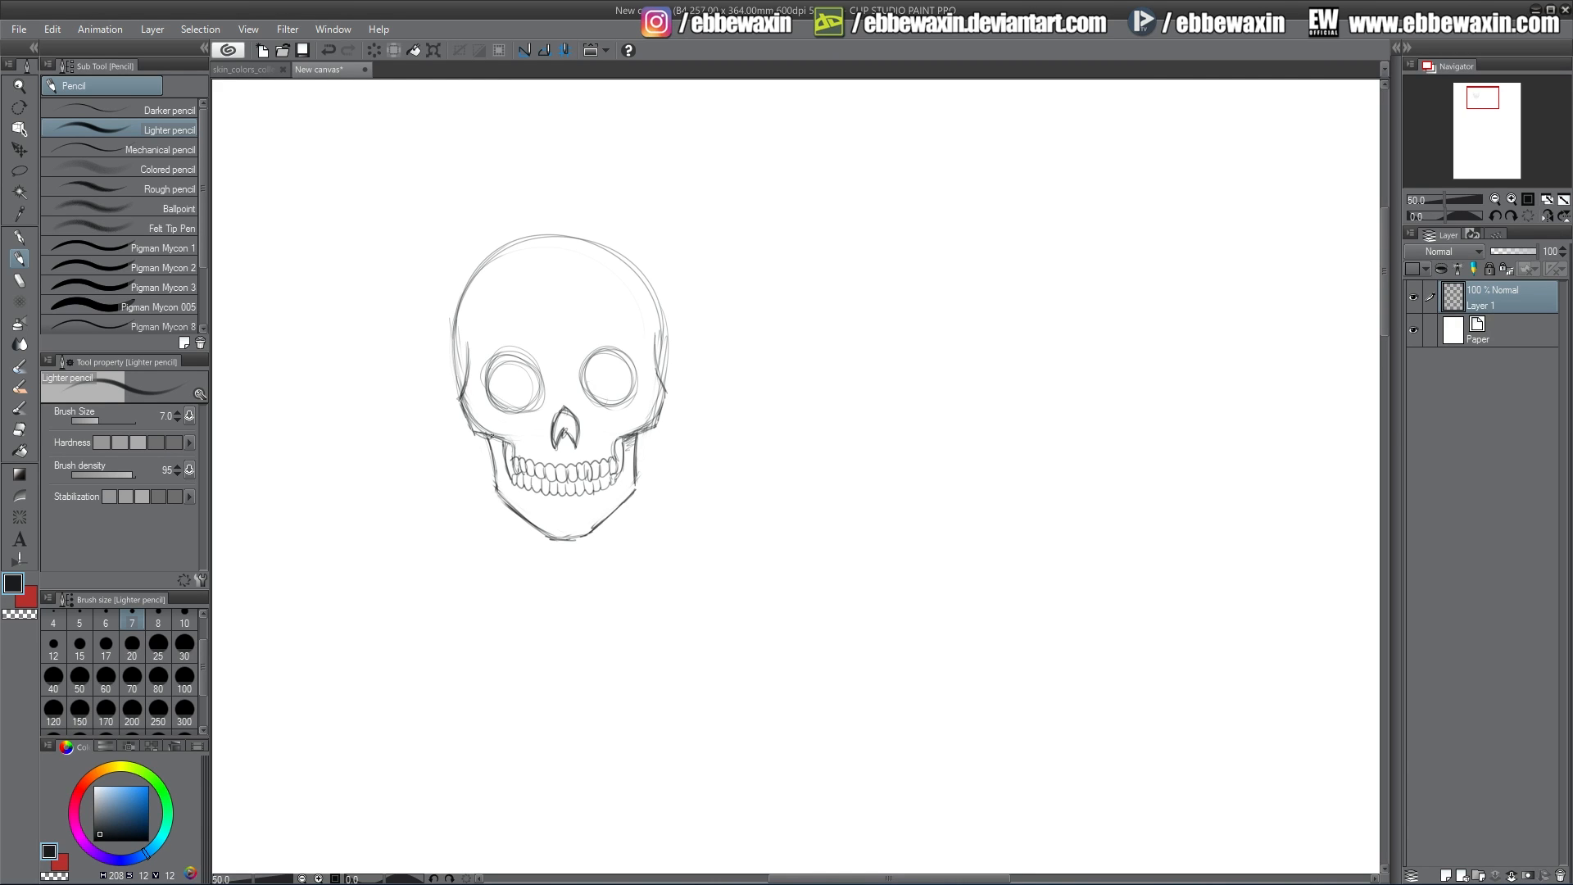
- Erase the leftover sketch lines inside the cheekbones on both sides
click(20, 429)
drag(476, 421, 490, 427)
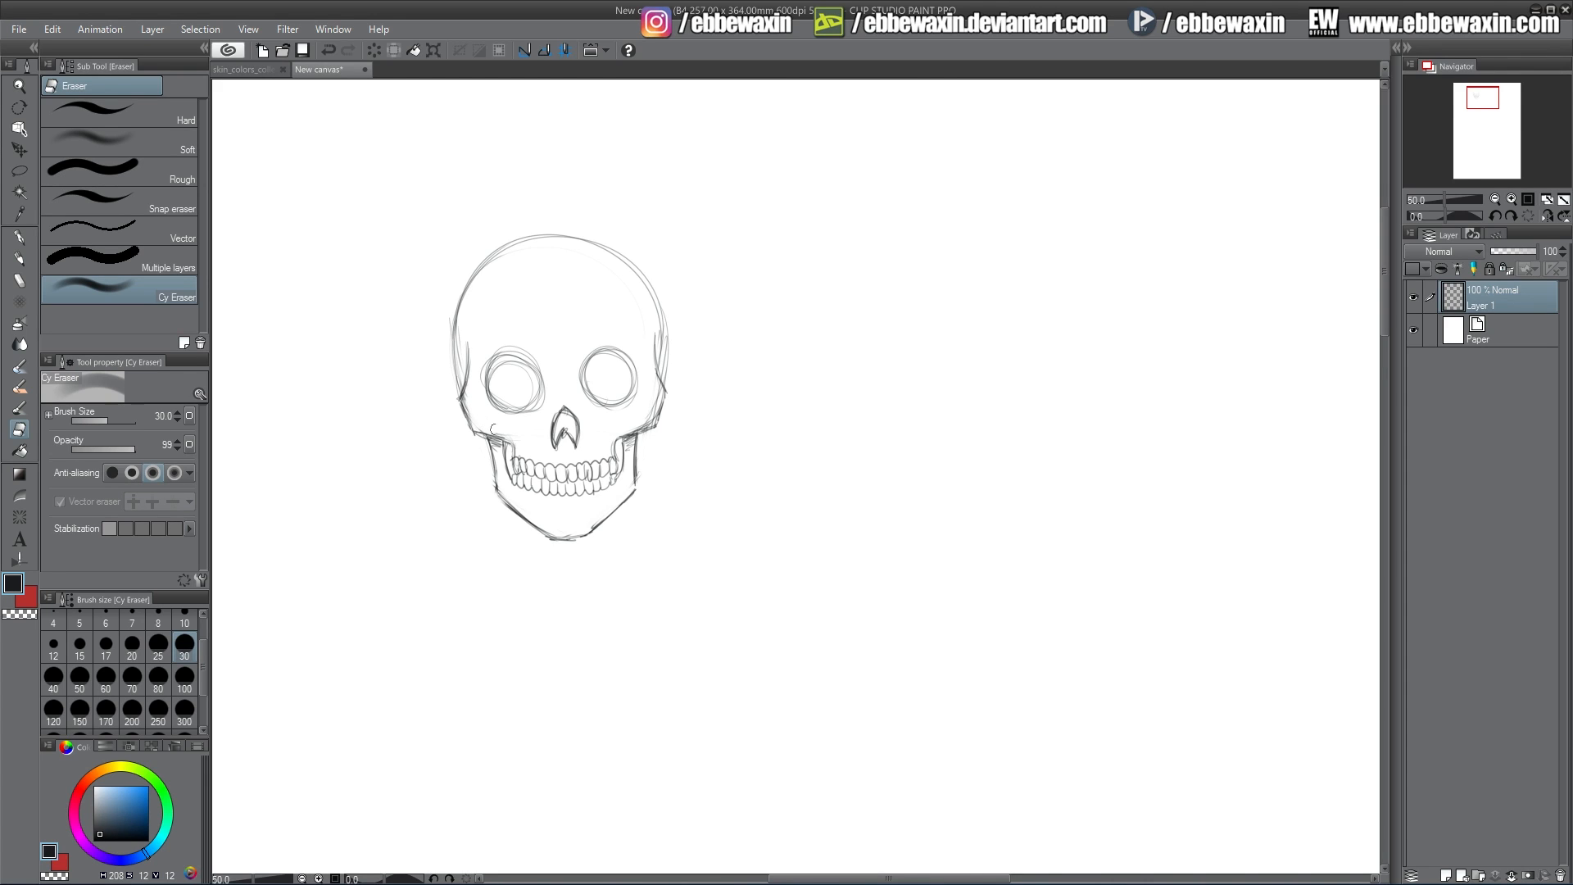
drag(657, 388, 647, 420)
- Redraw the cranium's outline slightly larger with the pencil, from one temple over the top to the other
key(p)
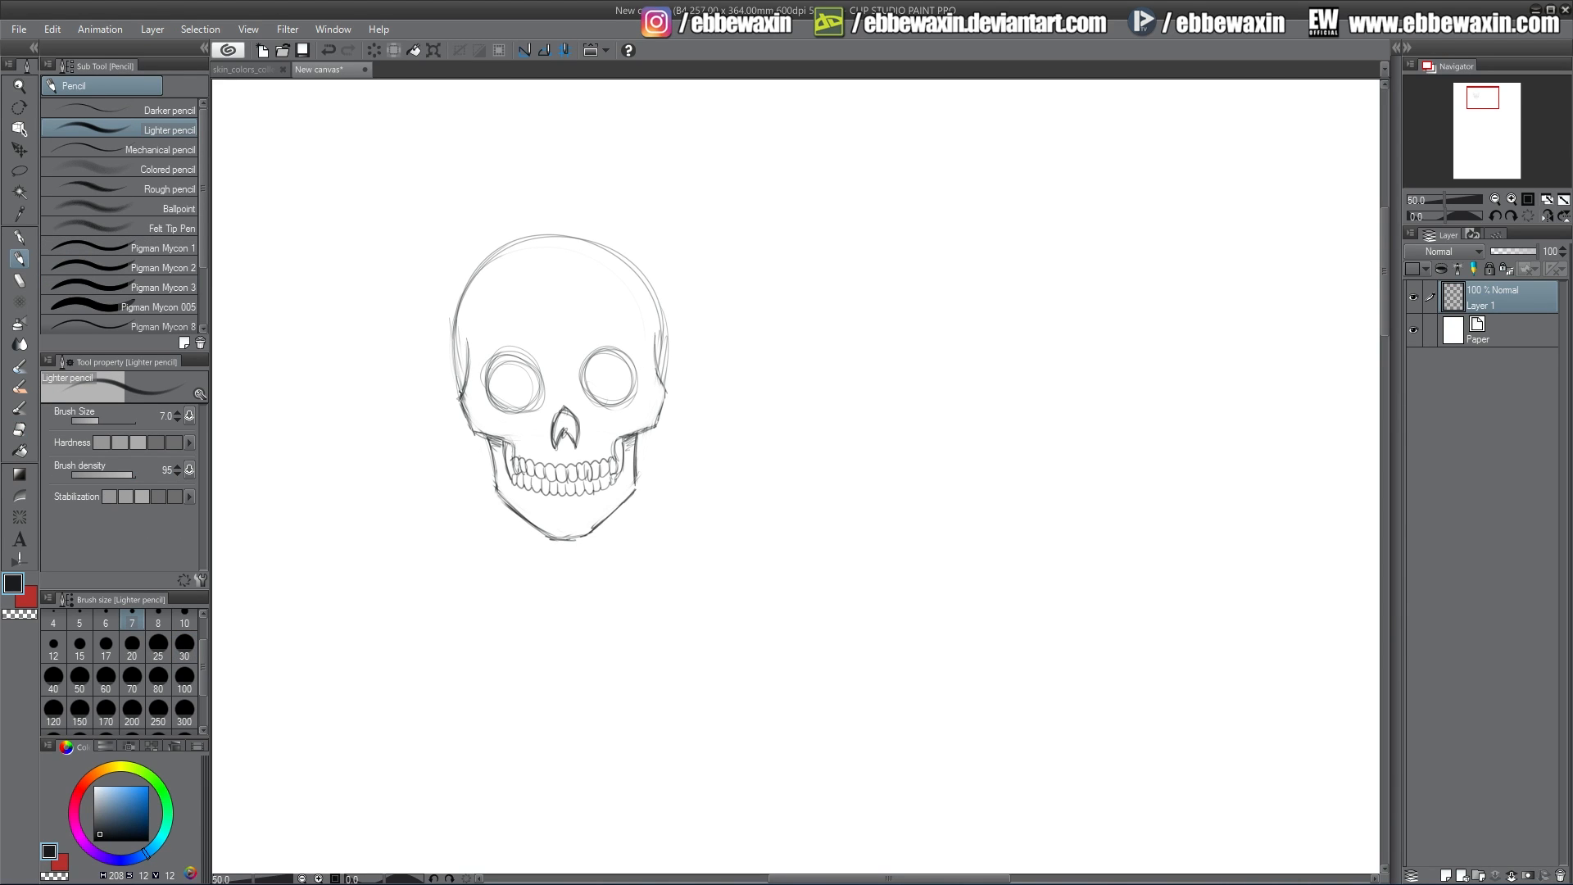
mouse_move(461, 394)
mouse_down()
mouse_move(451, 303)
mouse_move(471, 273)
mouse_up()
drag(449, 360, 484, 262)
mouse_move(450, 327)
mouse_down()
mouse_move(507, 238)
mouse_move(572, 227)
mouse_up()
drag(522, 237, 594, 239)
drag(557, 226, 635, 253)
mouse_move(576, 228)
mouse_down()
mouse_move(637, 258)
mouse_move(665, 380)
mouse_up()
drag(670, 293, 665, 361)
mouse_move(623, 242)
mouse_down()
mouse_move(660, 288)
mouse_move(665, 338)
mouse_up()
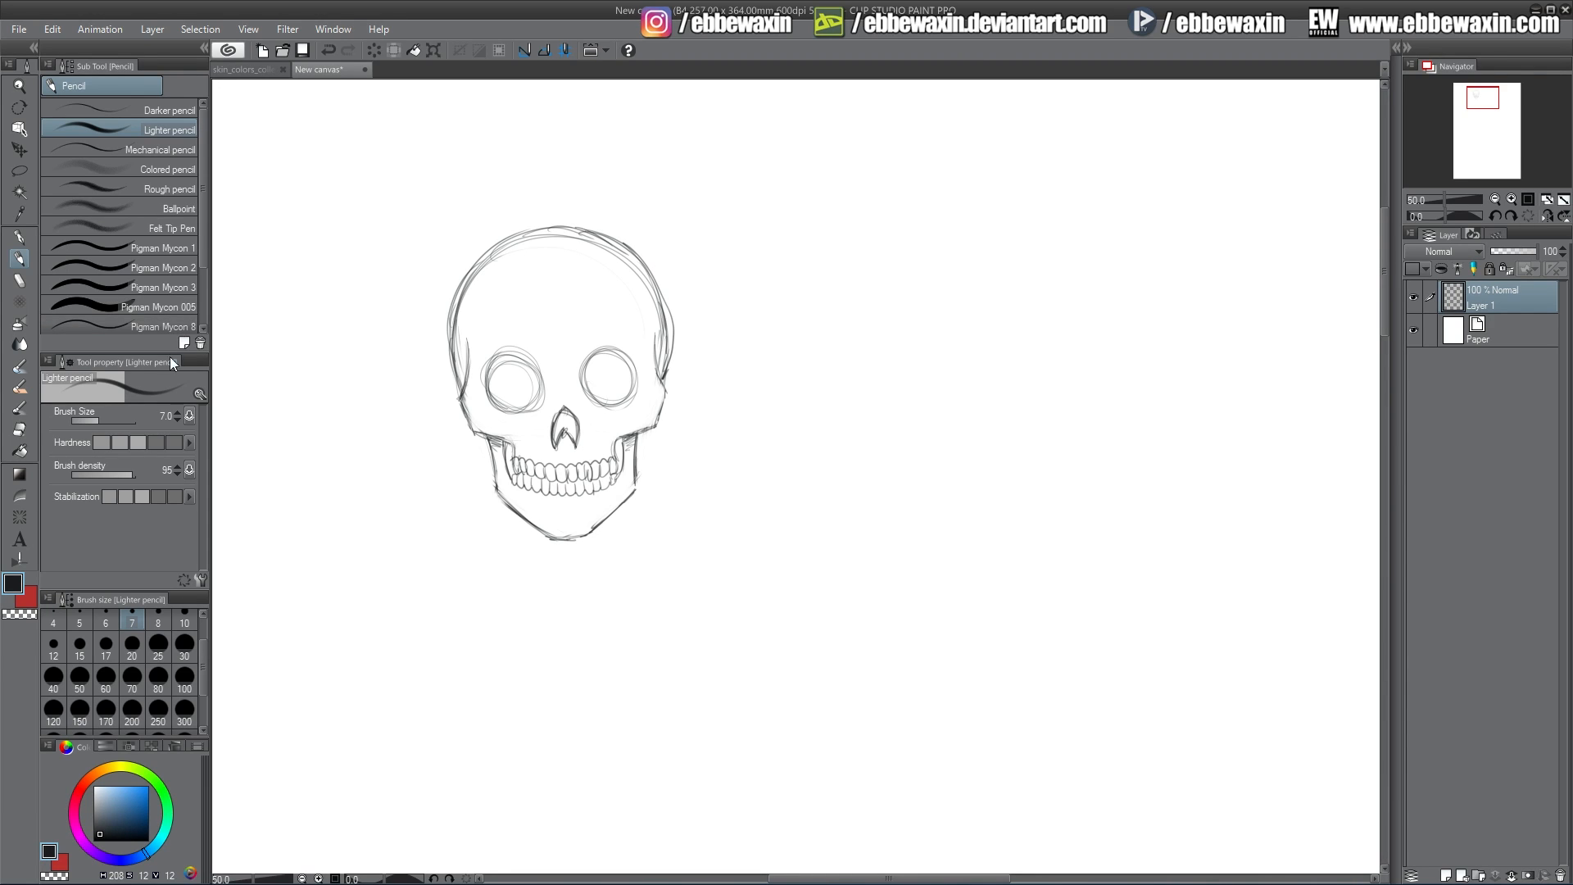
- Erase the old cranium lines inside the new outline and reinforce its right edge with pencil strokes
click(19, 429)
mouse_move(467, 303)
mouse_down()
mouse_move(457, 360)
mouse_move(486, 275)
mouse_move(467, 290)
mouse_move(520, 248)
mouse_move(574, 241)
mouse_move(561, 241)
mouse_move(616, 258)
mouse_move(659, 342)
mouse_move(655, 298)
mouse_up()
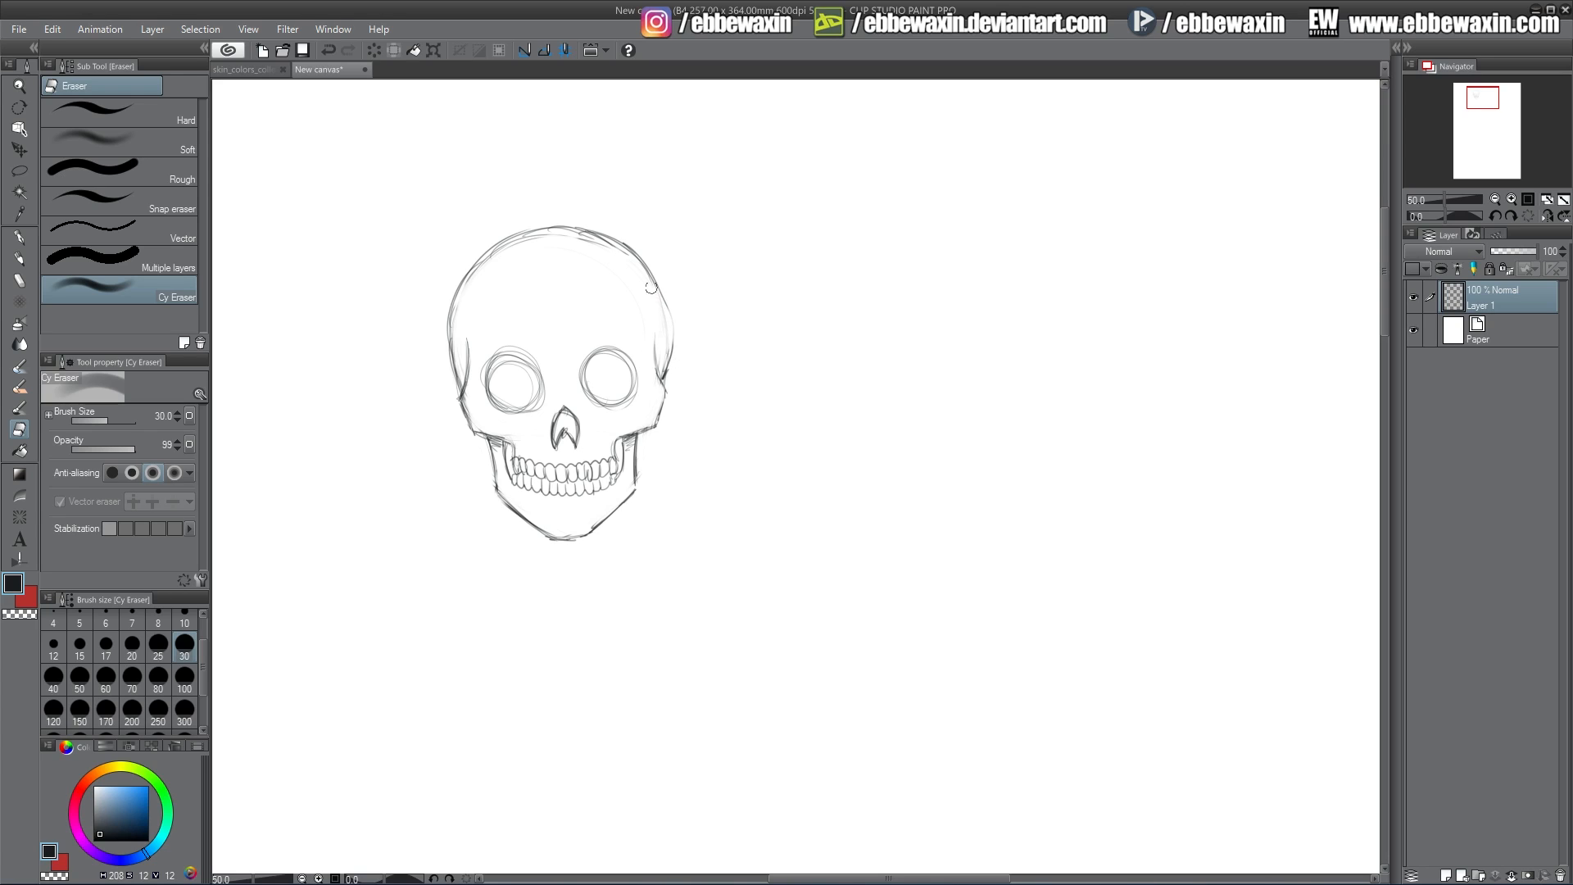
click(19, 258)
drag(644, 264, 672, 355)
drag(660, 288, 672, 335)
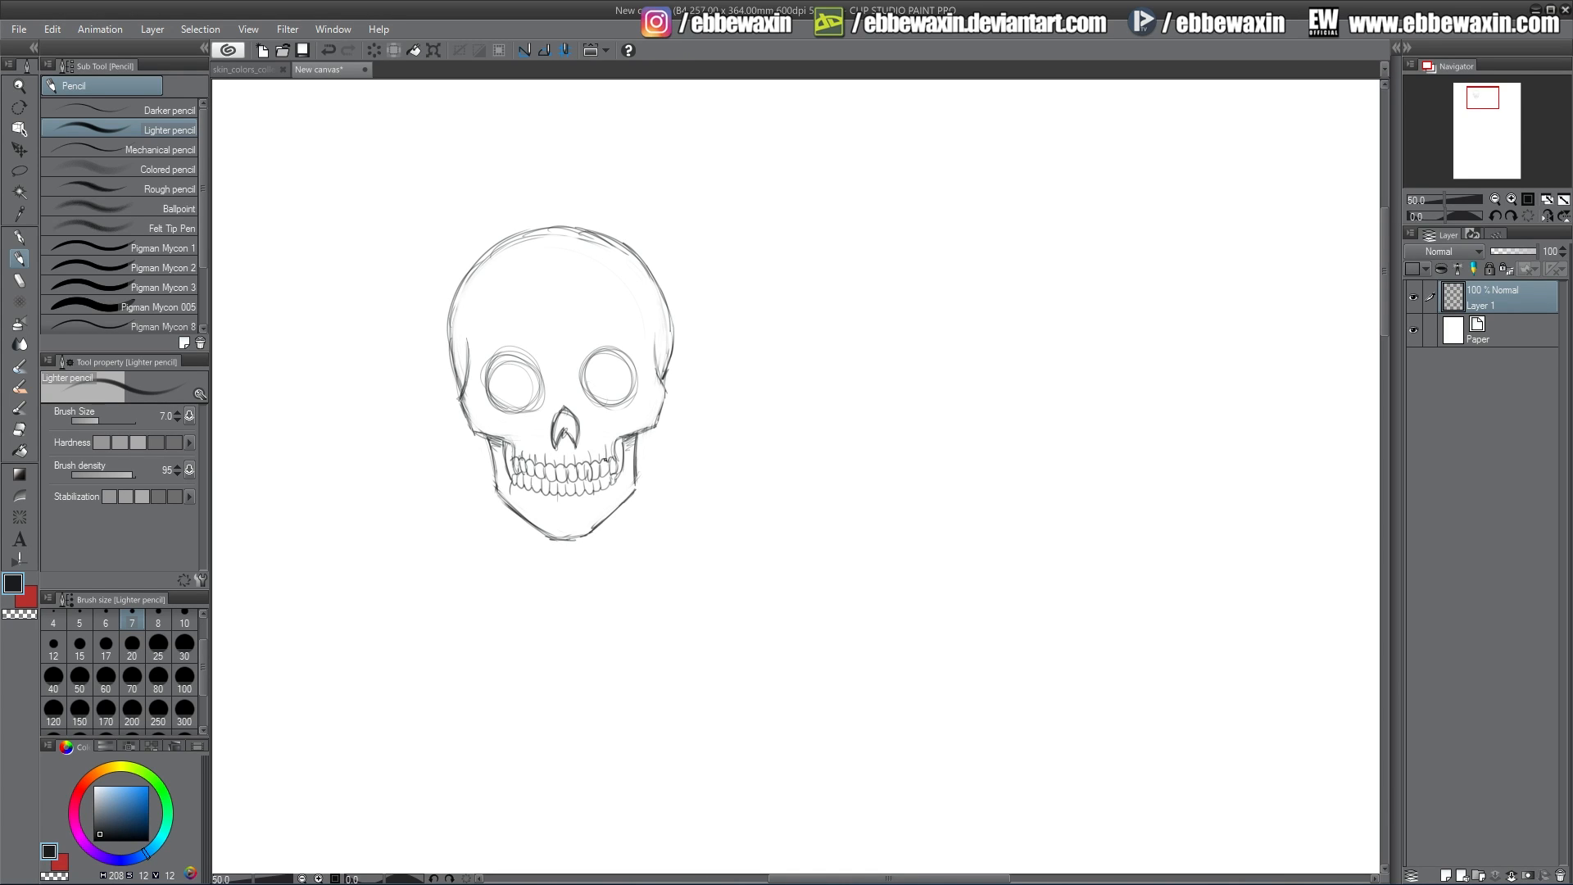
- Add short root lines to the teeth and darken the outlines of both eye sockets
drag(615, 481, 612, 493)
drag(524, 487, 525, 504)
mouse_move(490, 369)
mouse_down()
mouse_move(487, 405)
mouse_move(492, 373)
mouse_move(499, 407)
mouse_move(483, 362)
mouse_move(487, 387)
mouse_move(524, 359)
mouse_move(533, 405)
mouse_move(543, 386)
mouse_move(604, 408)
mouse_move(623, 348)
mouse_move(635, 377)
mouse_move(609, 411)
mouse_up()
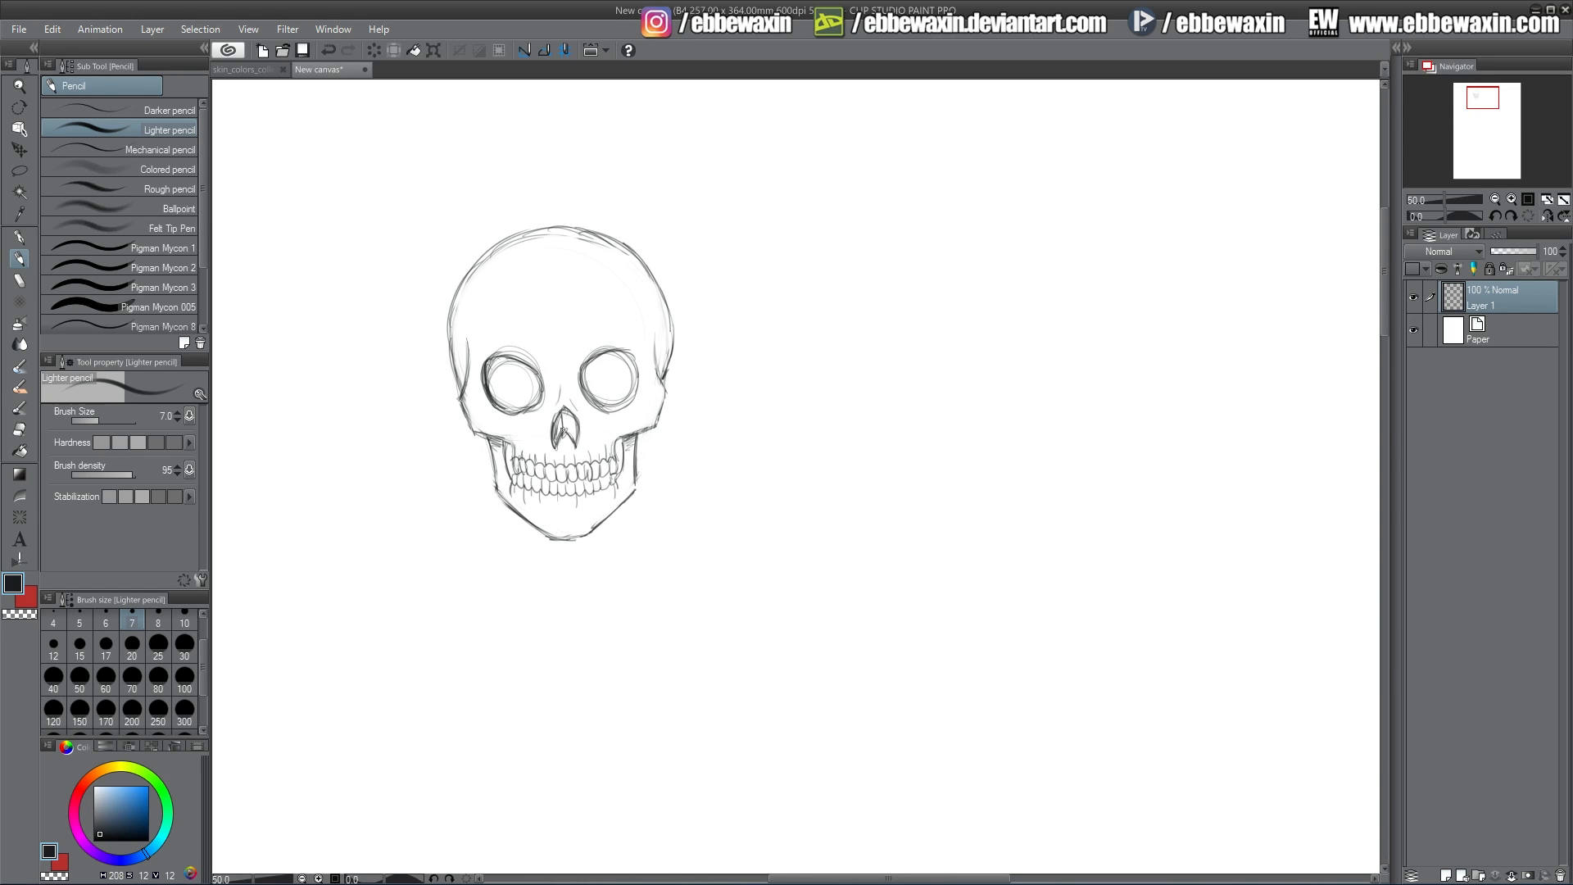
- Shade the nose cavity, fill both eye sockets with dense vertical hatching, and erase the stray lines above the sockets
mouse_move(558, 416)
mouse_down()
mouse_move(552, 440)
mouse_move(565, 412)
mouse_move(578, 439)
mouse_up()
mouse_move(491, 370)
mouse_down()
mouse_move(487, 400)
mouse_move(504, 409)
mouse_up()
drag(508, 361, 511, 416)
drag(515, 362, 516, 409)
drag(522, 365, 525, 407)
drag(528, 367, 531, 408)
mouse_move(538, 376)
mouse_down()
mouse_move(537, 403)
mouse_move(499, 410)
mouse_up()
drag(507, 357, 512, 413)
drag(517, 361, 519, 410)
drag(525, 360, 528, 408)
mouse_move(536, 375)
mouse_down()
mouse_move(535, 408)
mouse_move(587, 393)
mouse_up()
drag(591, 359, 595, 405)
drag(602, 359, 604, 411)
drag(610, 354, 614, 405)
drag(620, 352, 624, 403)
mouse_move(631, 372)
mouse_down()
mouse_move(630, 398)
mouse_move(585, 388)
mouse_up()
drag(591, 364, 595, 403)
drag(600, 359, 603, 407)
drag(608, 358, 611, 405)
drag(617, 349, 622, 404)
drag(626, 360, 629, 398)
drag(637, 370, 636, 390)
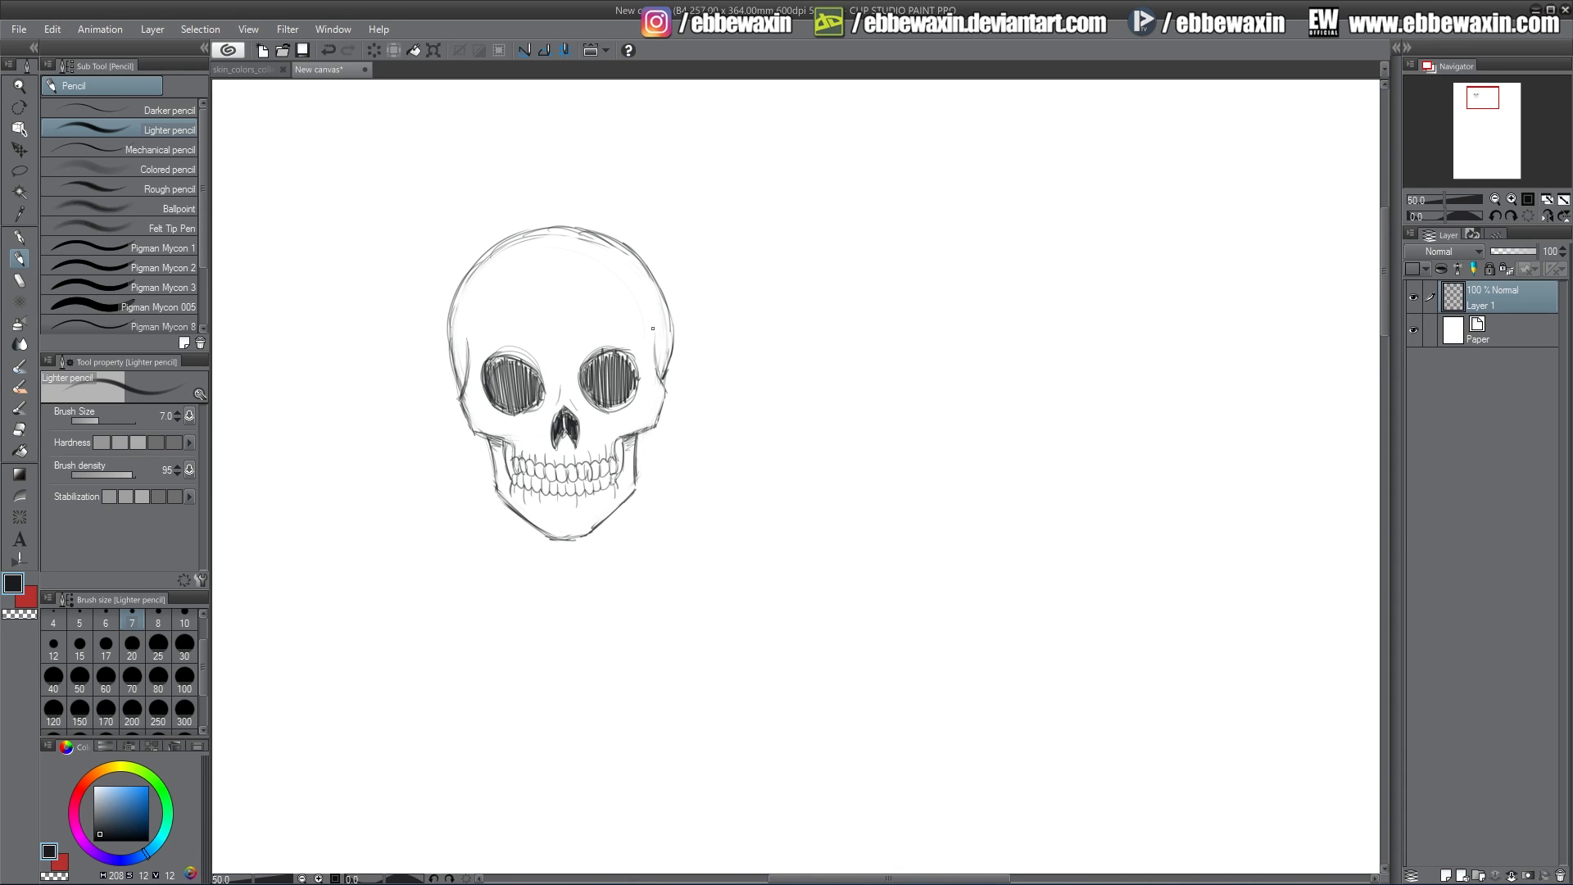
click(22, 429)
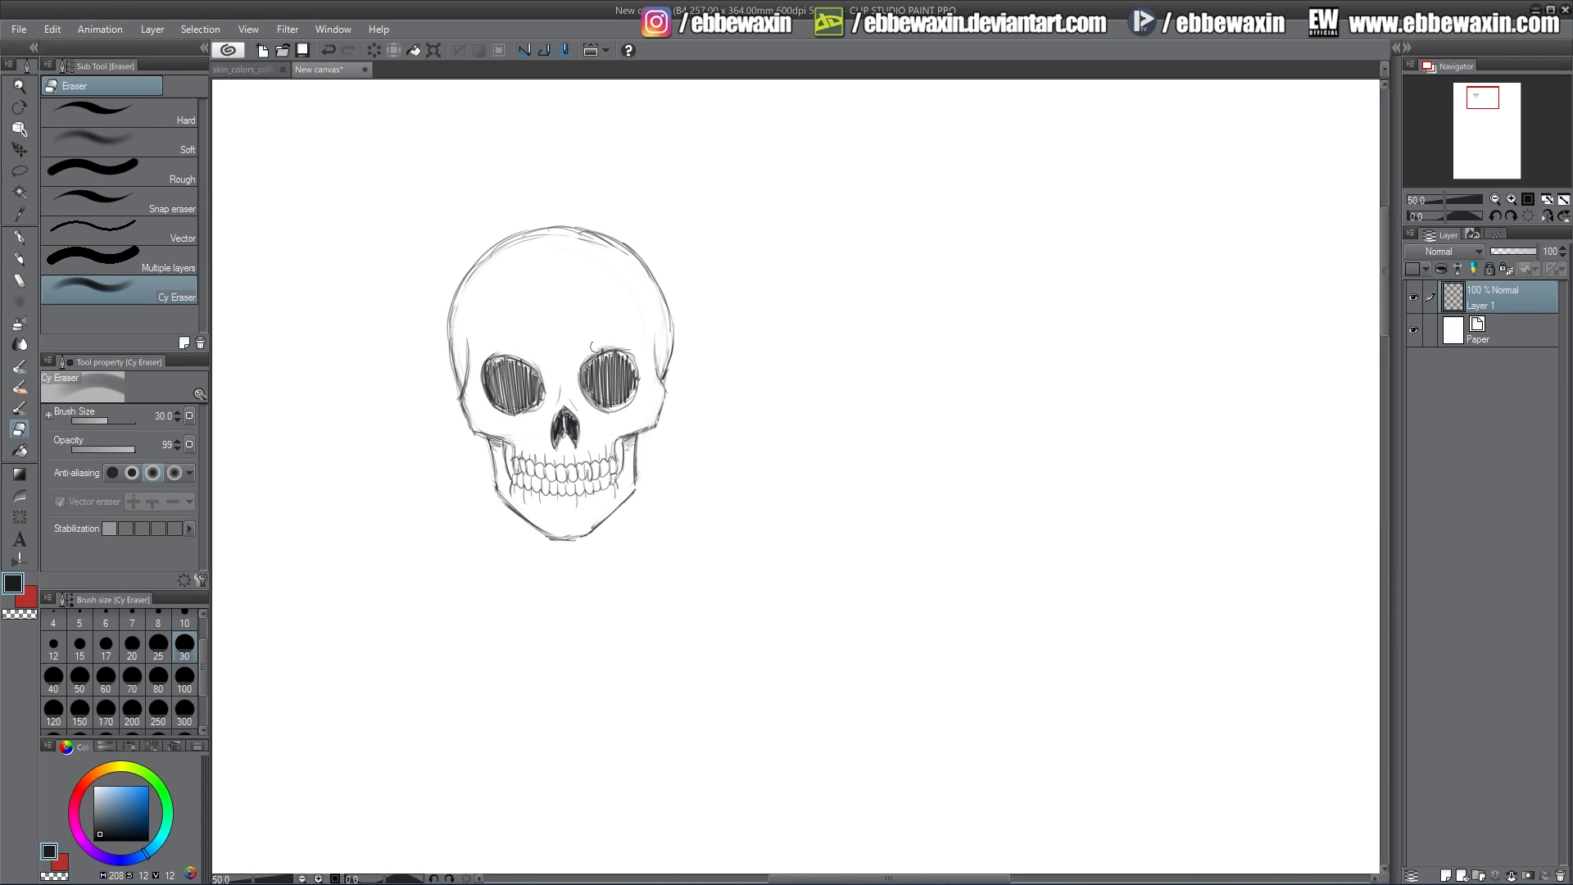
- Pencil the sockets' upper rims and add light brow and contour lines around the eye sockets
click(20, 259)
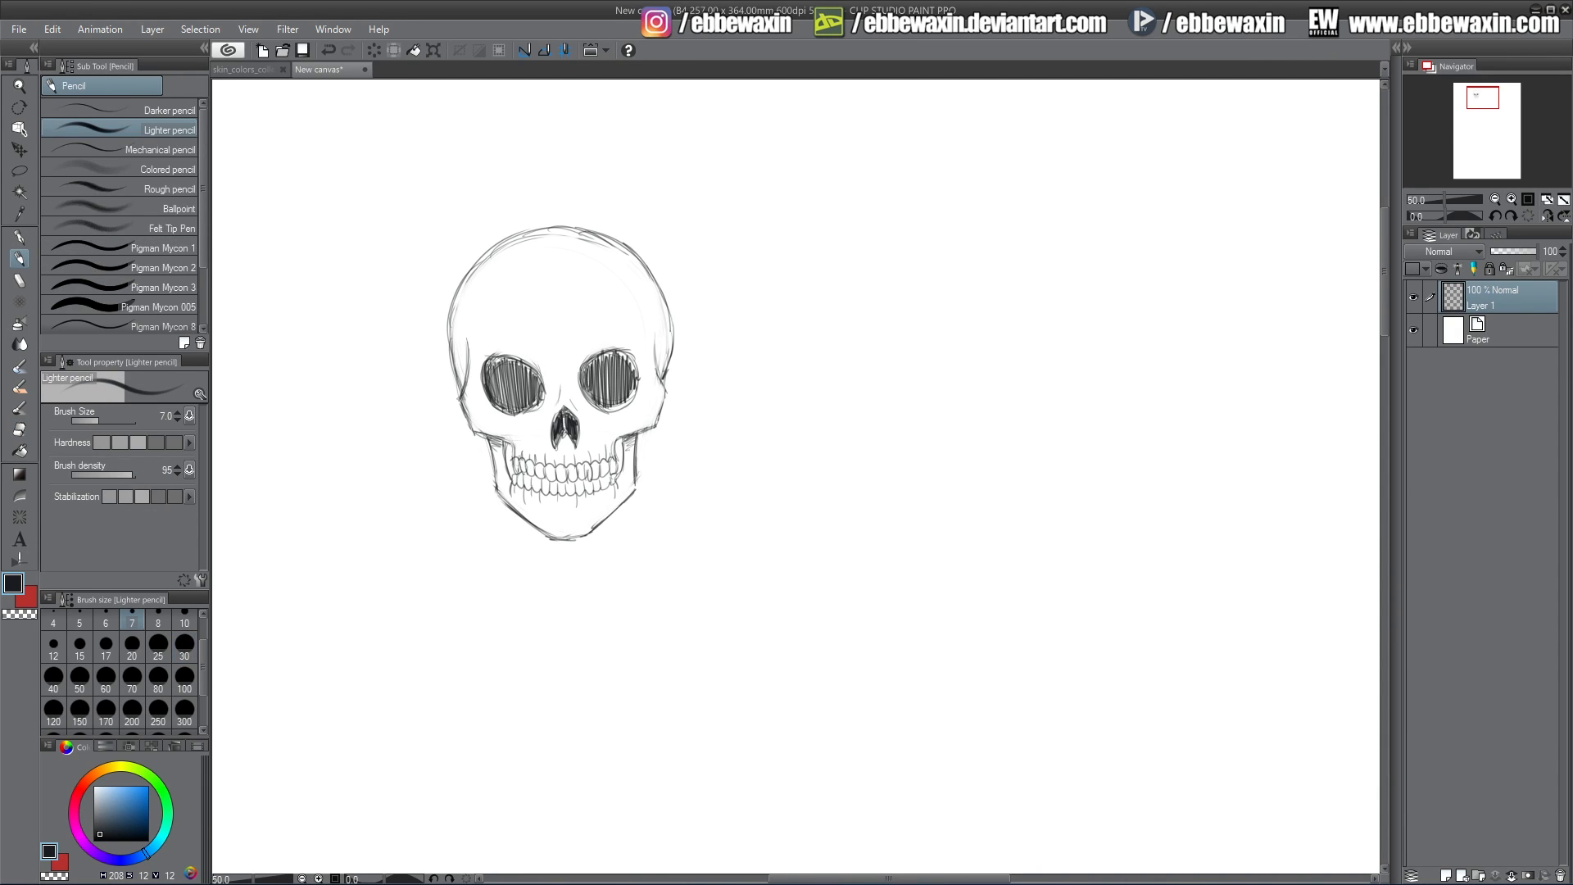
drag(502, 356, 539, 371)
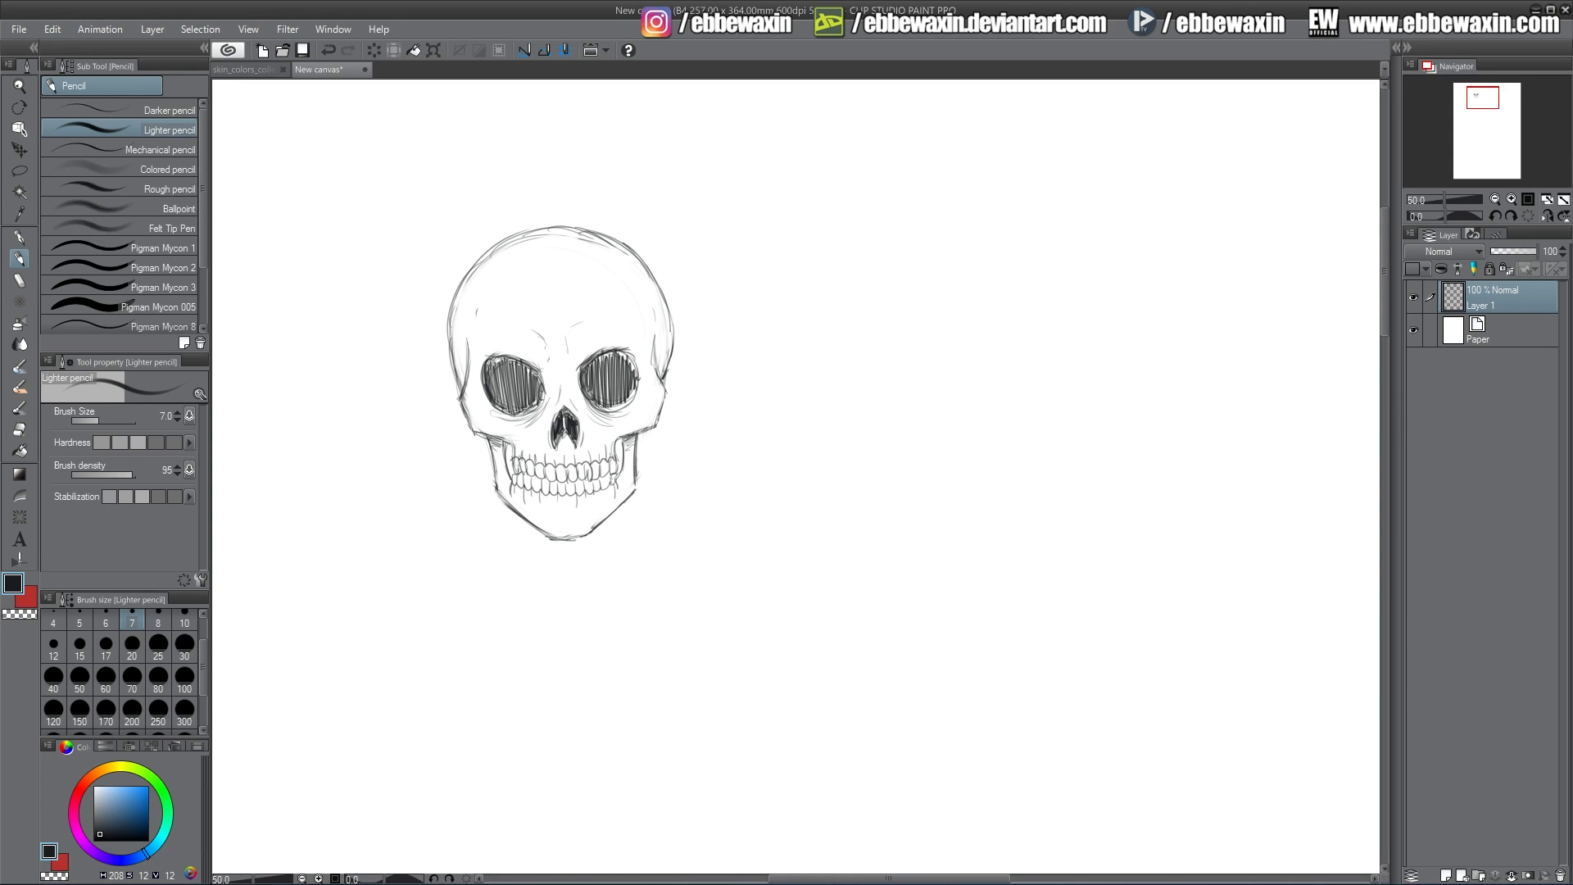
drag(630, 354, 638, 373)
- Scale the skull drawing up to 187%, place it in the canvas's left half, and apply a filter to the enlarged drawing
click(54, 31)
mouse_move(270, 339)
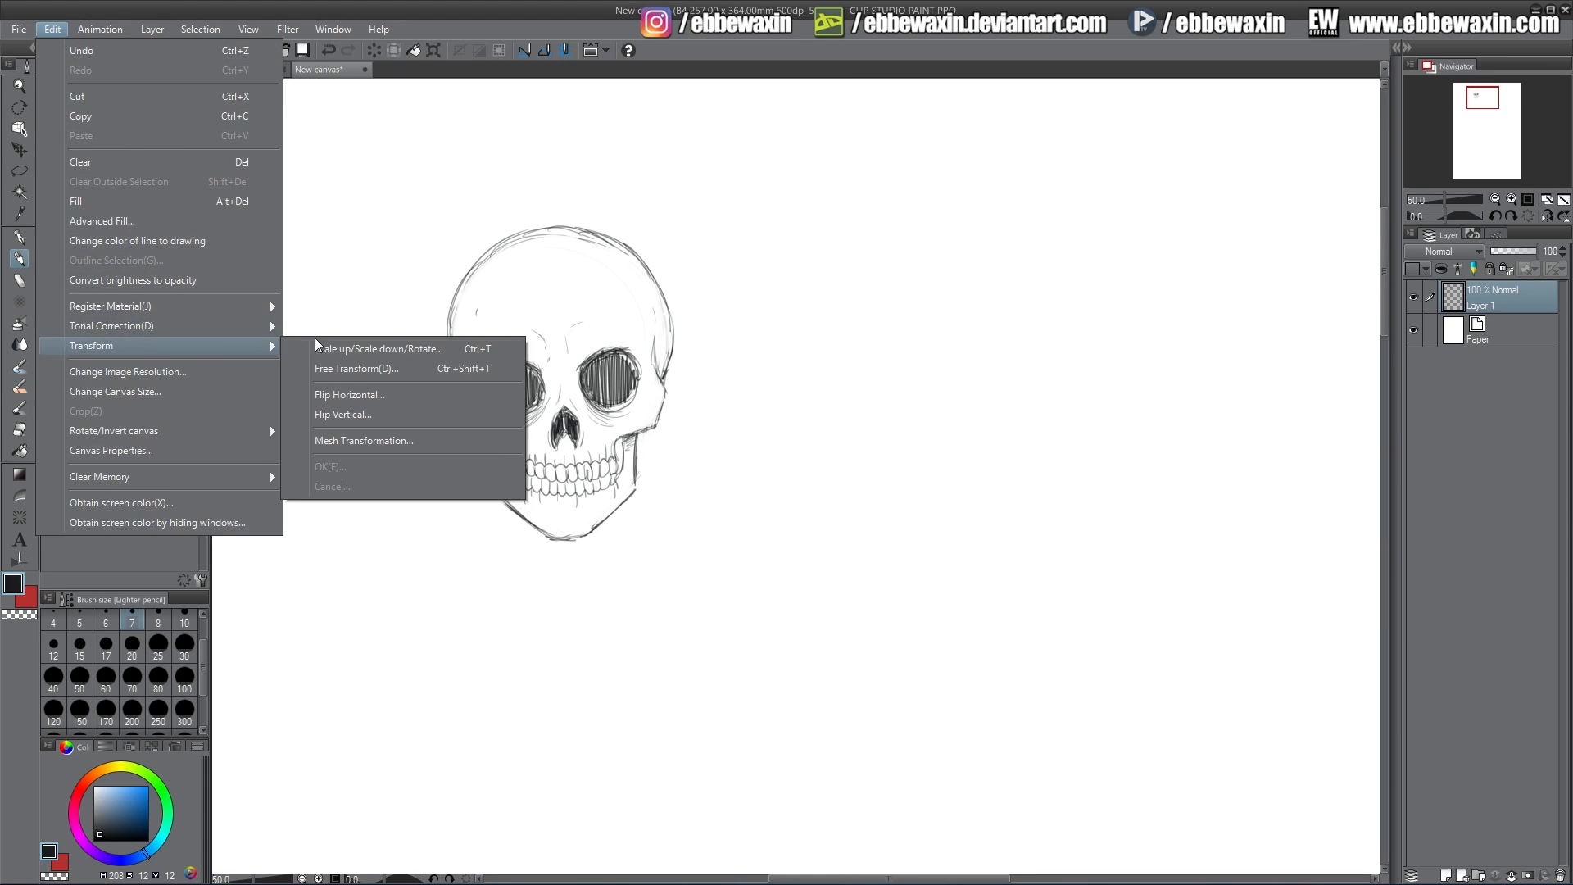
click(360, 343)
drag(670, 543, 826, 761)
drag(760, 519, 639, 453)
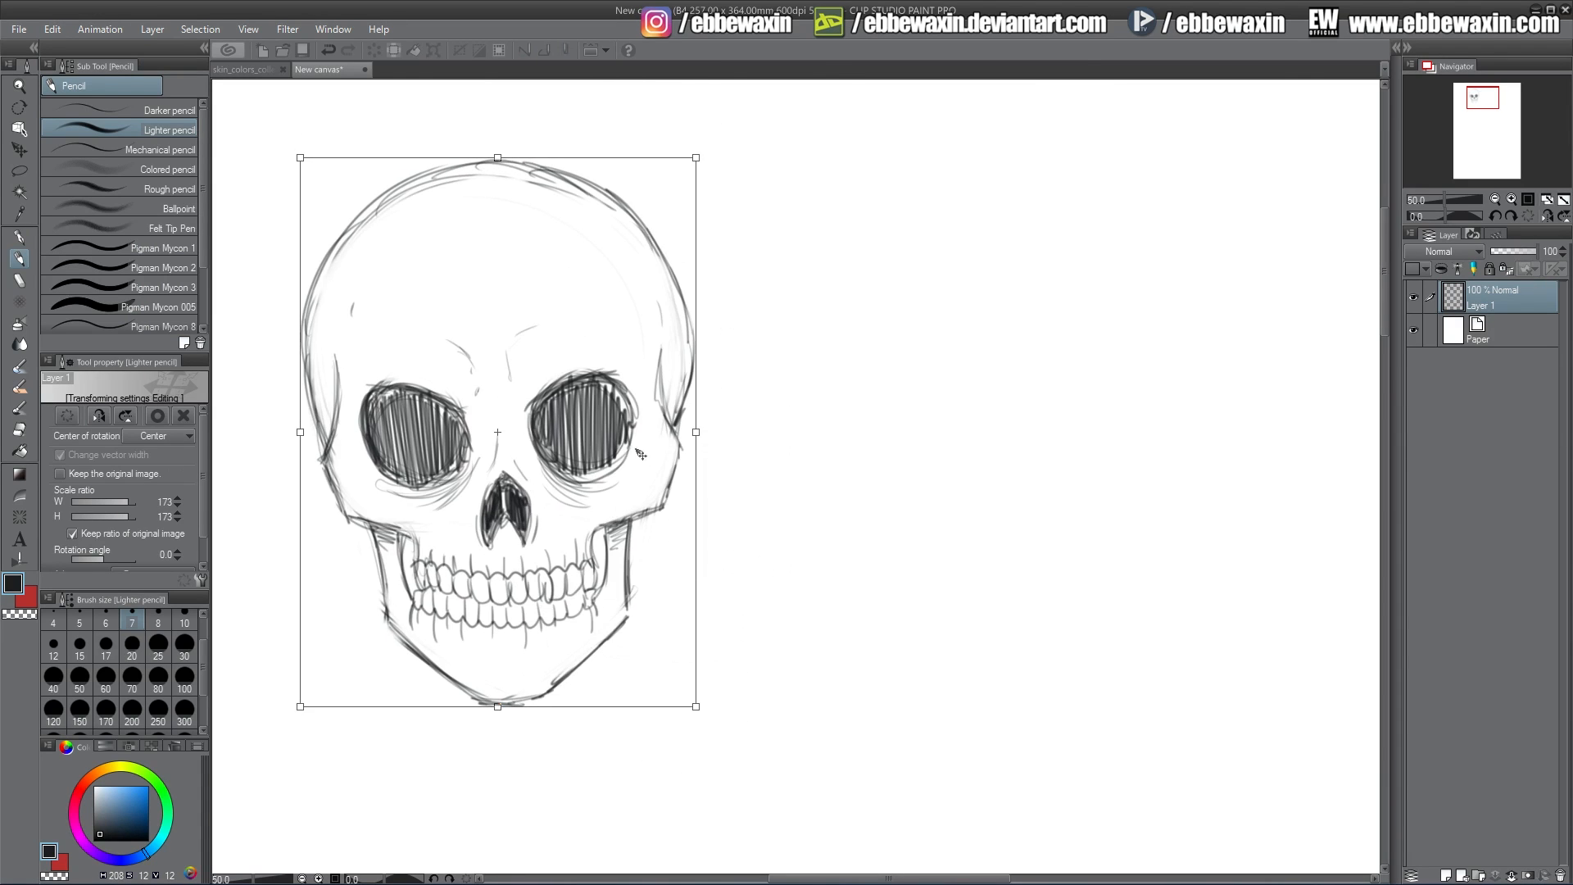
drag(720, 132, 736, 111)
drag(675, 246, 653, 289)
key(Return)
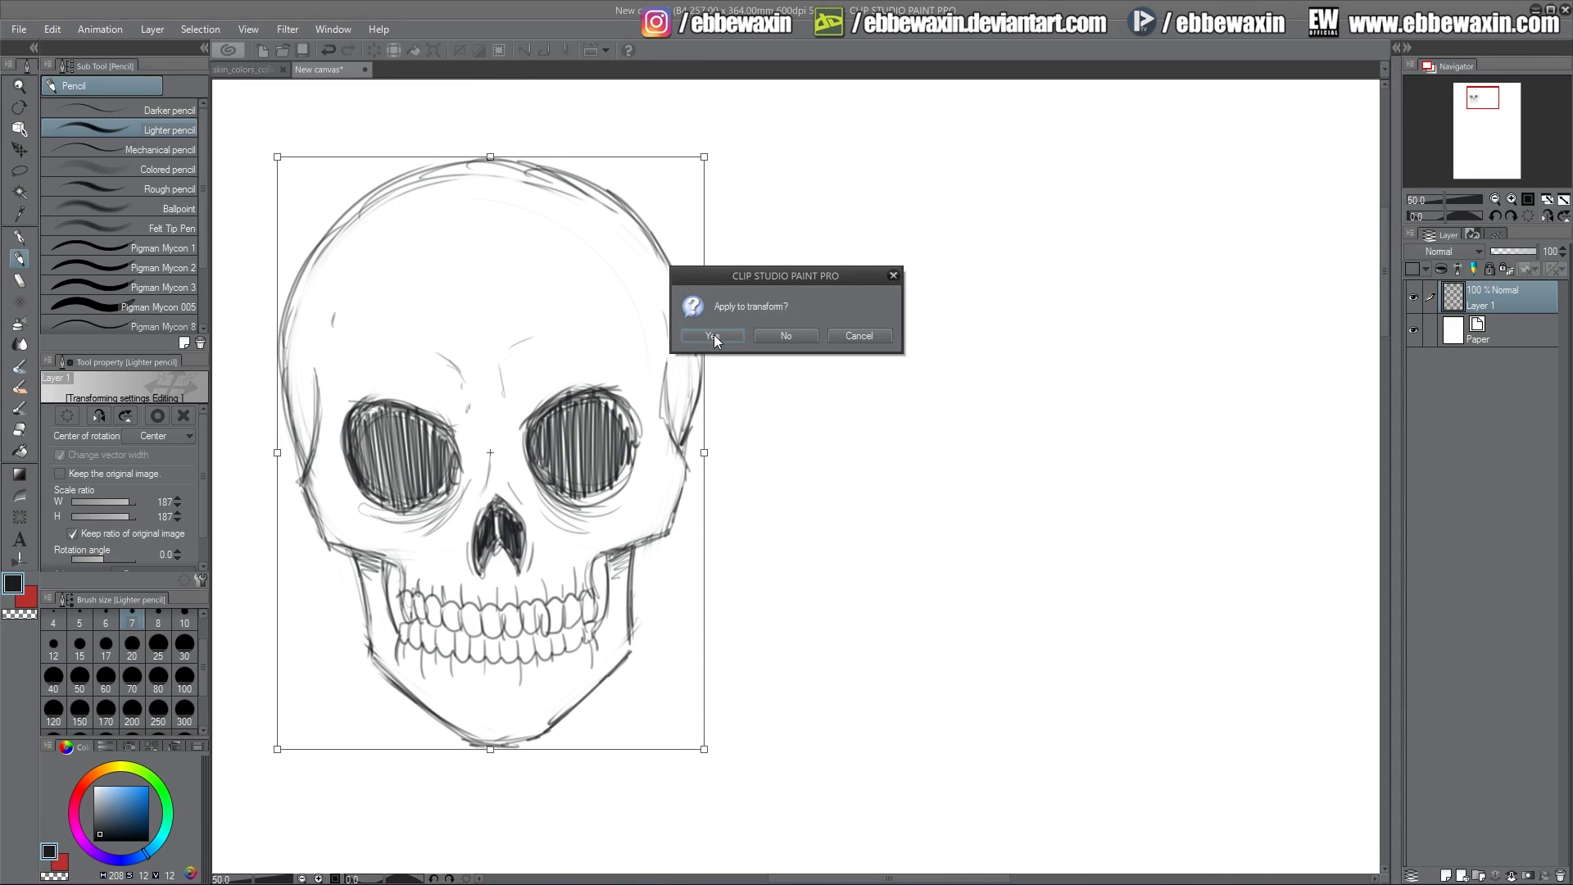
click(286, 29)
mouse_move(361, 130)
click(499, 135)
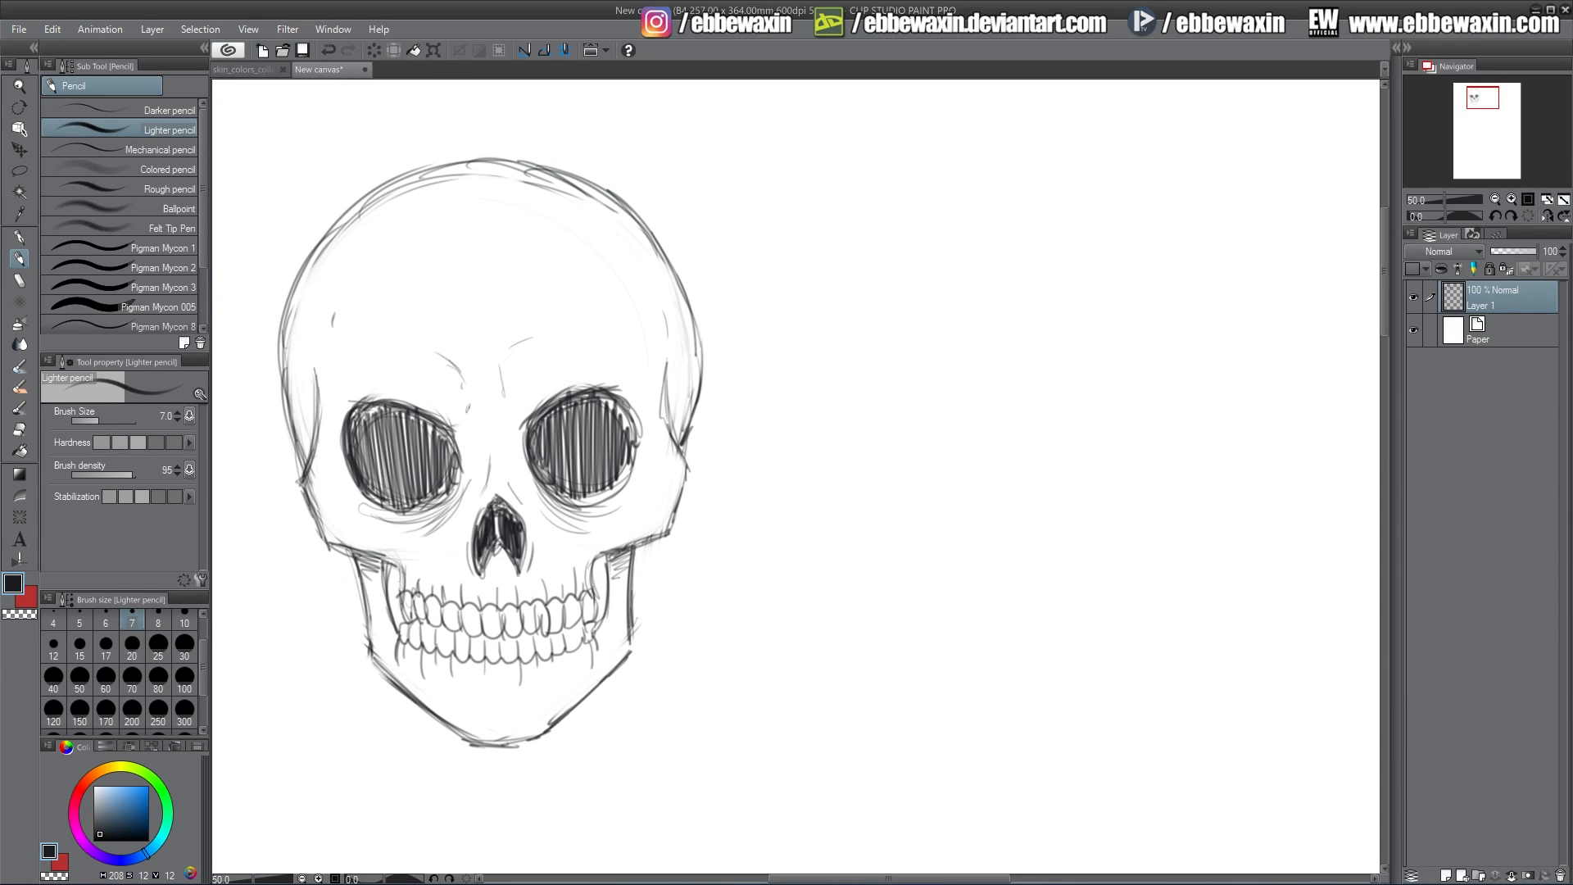
- Fill both eye sockets with solid dark tone using the pencil at size 100
click(184, 675)
mouse_move(373, 443)
mouse_down()
mouse_move(408, 482)
mouse_move(424, 440)
mouse_move(434, 473)
mouse_move(410, 489)
mouse_move(374, 469)
mouse_move(359, 431)
mouse_move(376, 417)
mouse_move(407, 431)
mouse_move(575, 414)
mouse_move(546, 453)
mouse_move(574, 475)
mouse_move(607, 463)
mouse_move(612, 422)
mouse_move(582, 411)
mouse_move(564, 450)
mouse_move(593, 448)
mouse_move(543, 435)
mouse_move(585, 476)
mouse_move(612, 425)
mouse_move(572, 413)
mouse_move(615, 428)
mouse_move(544, 393)
mouse_up()
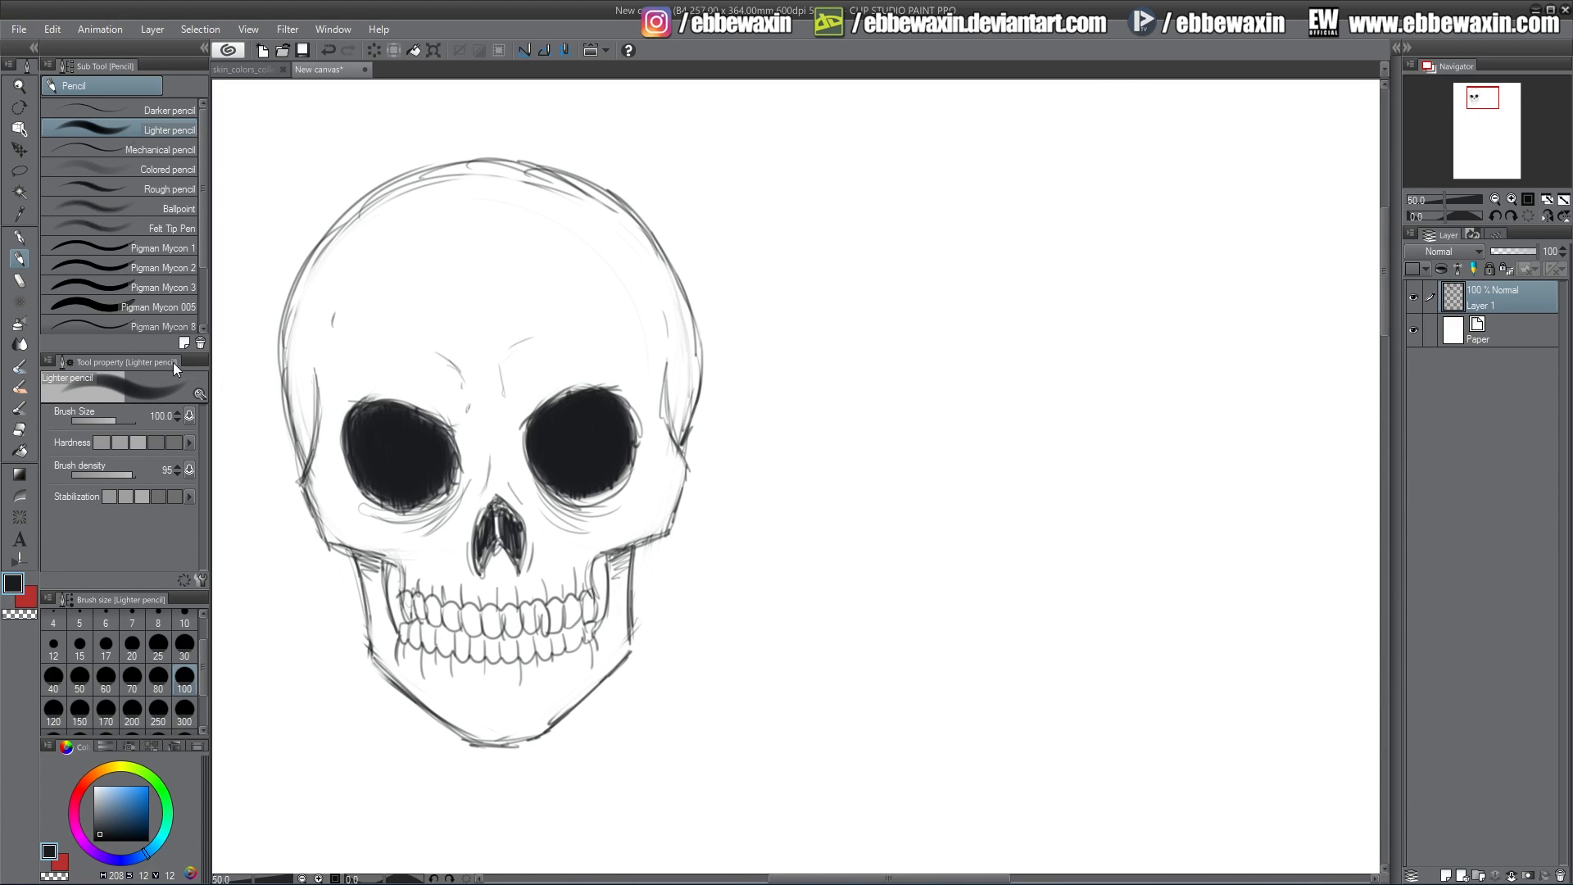
- With the pencil at size 7, sketch a large side-view cranium circle beside the front skull and a small ear circle inside it
click(133, 616)
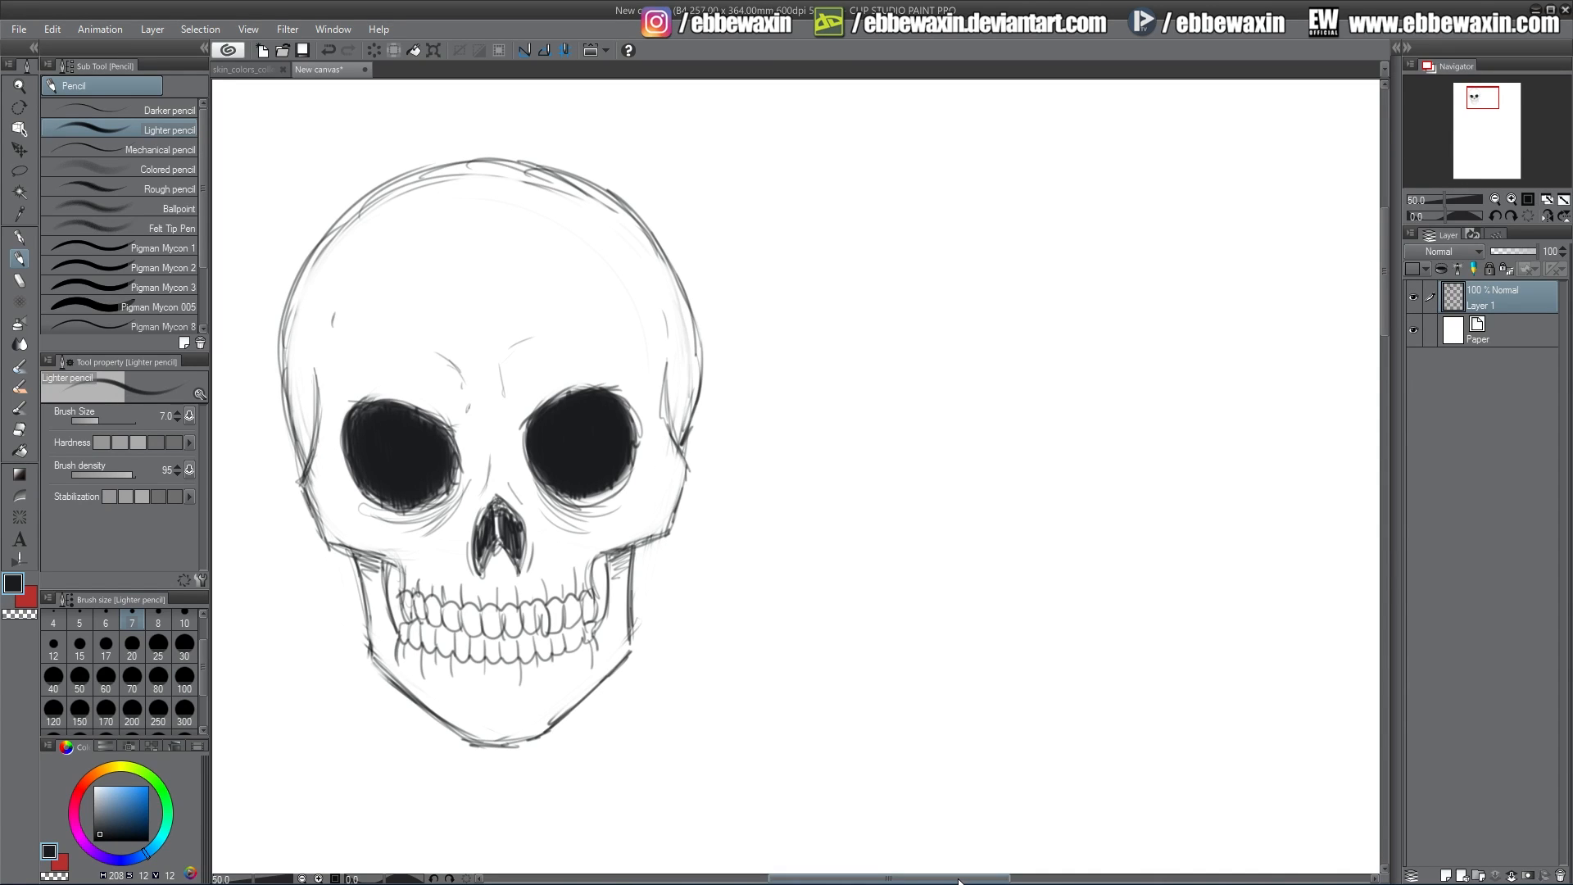
drag(962, 880, 969, 881)
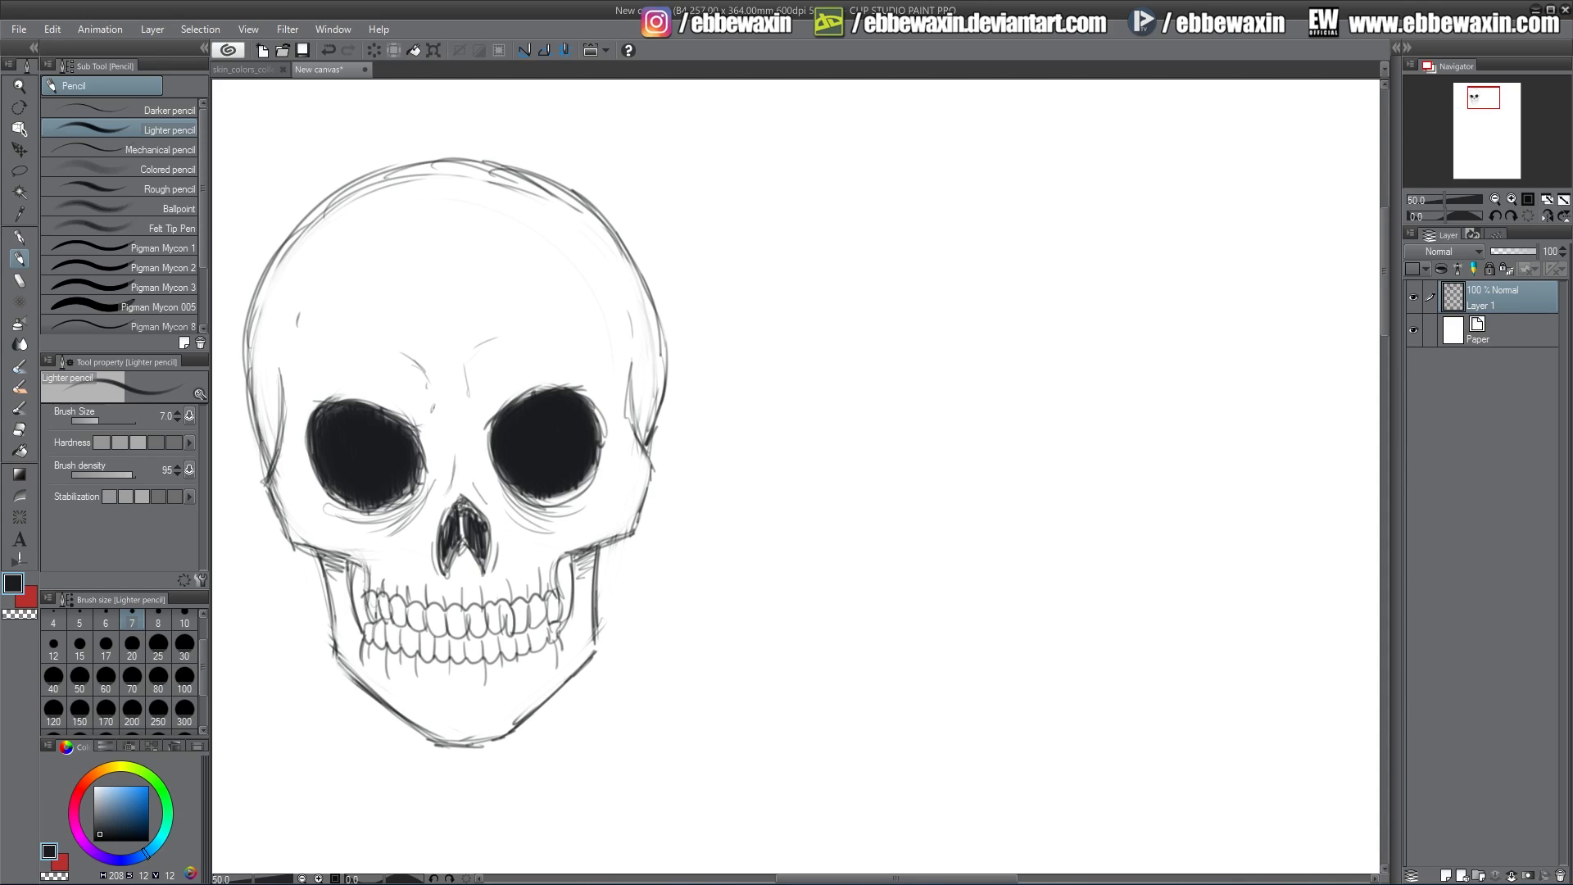
mouse_move(936, 210)
mouse_down()
mouse_move(863, 388)
mouse_move(950, 495)
mouse_move(1140, 402)
mouse_move(1123, 447)
mouse_up()
mouse_move(914, 522)
mouse_down()
mouse_move(961, 529)
mouse_move(1197, 352)
mouse_move(907, 500)
mouse_move(874, 459)
mouse_move(1164, 490)
mouse_move(852, 410)
mouse_move(1163, 215)
mouse_move(1062, 539)
mouse_move(910, 232)
mouse_move(1013, 162)
mouse_up()
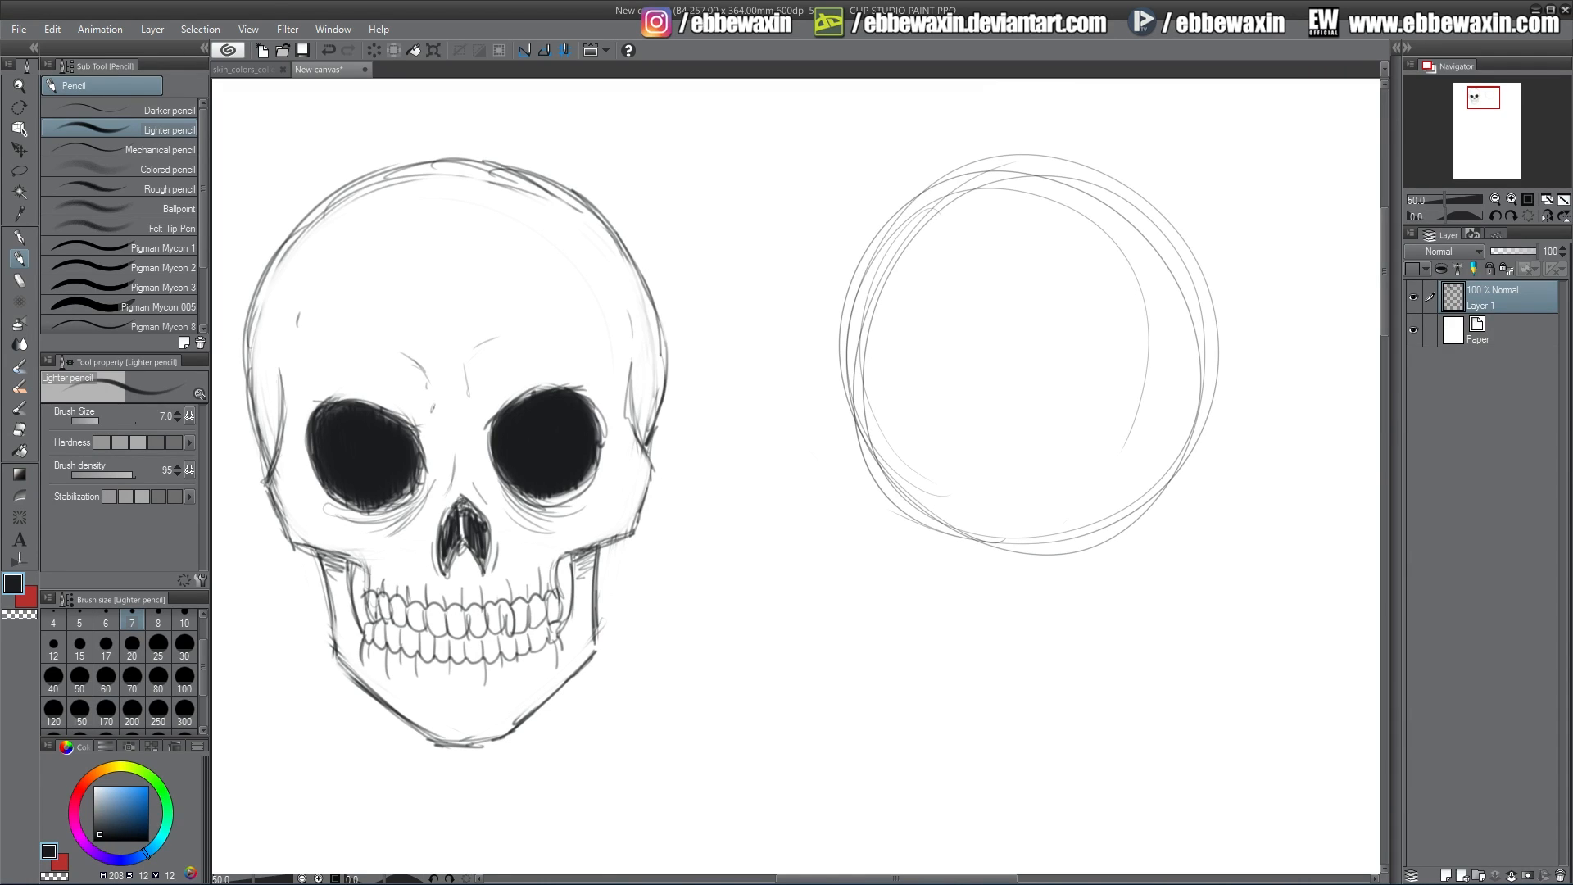
drag(861, 275, 846, 379)
mouse_move(1044, 416)
mouse_down()
mouse_move(1100, 423)
mouse_move(1070, 370)
mouse_move(1030, 436)
mouse_move(1104, 471)
mouse_move(1035, 534)
mouse_up()
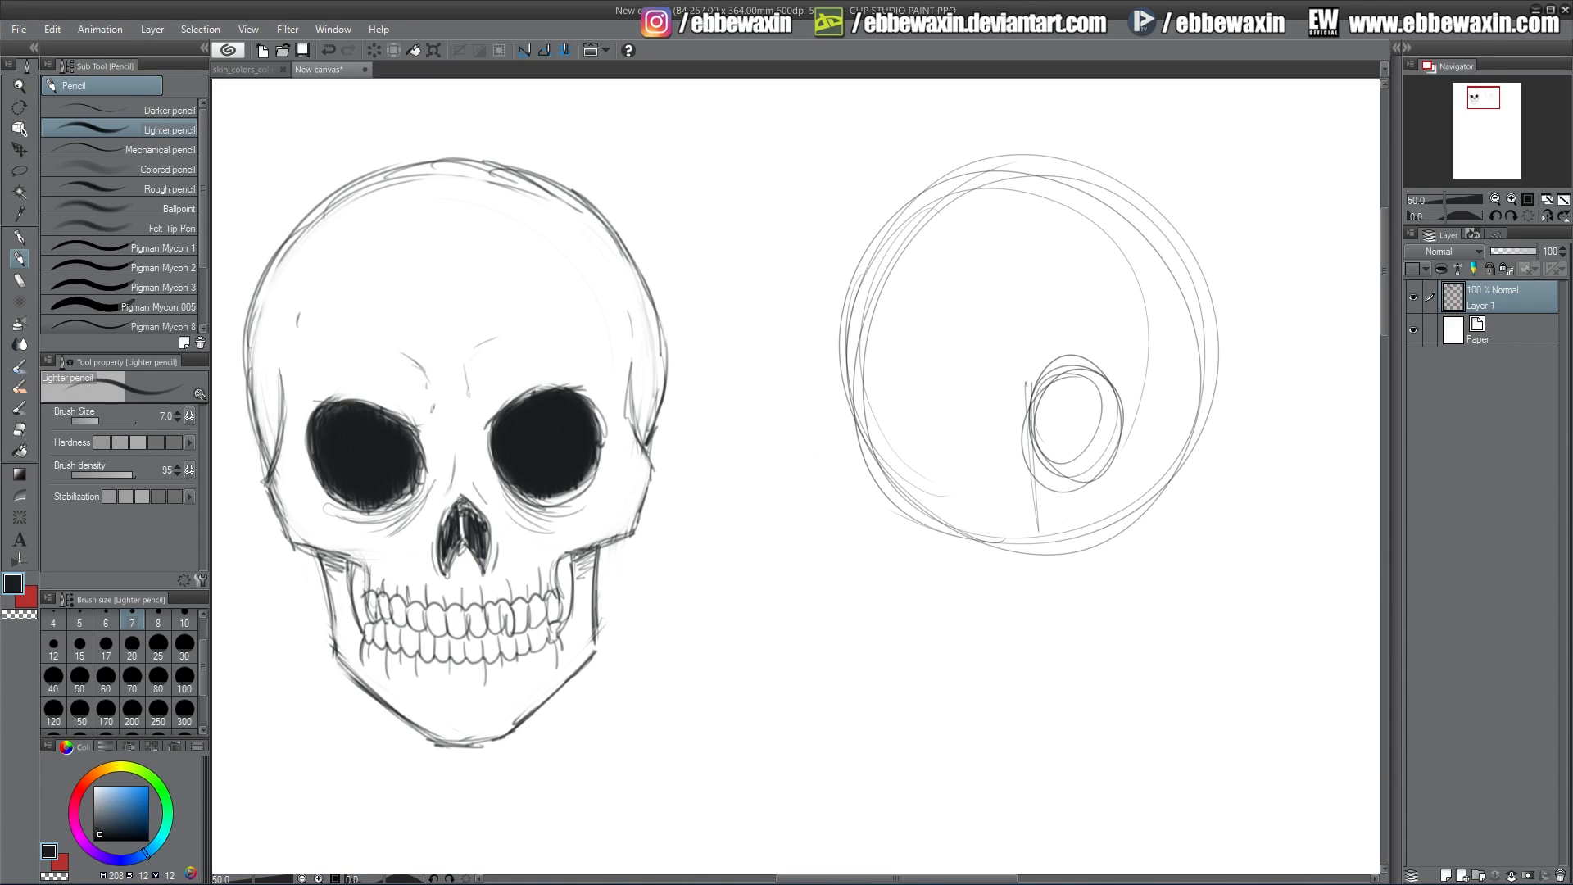
- Sketch the jaw's rear edge down from the small ear circle and light guide lines for the front of the face
drag(1025, 386, 1037, 551)
drag(862, 248, 833, 507)
drag(827, 335, 836, 445)
mouse_move(871, 588)
mouse_down()
mouse_move(832, 447)
mouse_move(867, 608)
mouse_up()
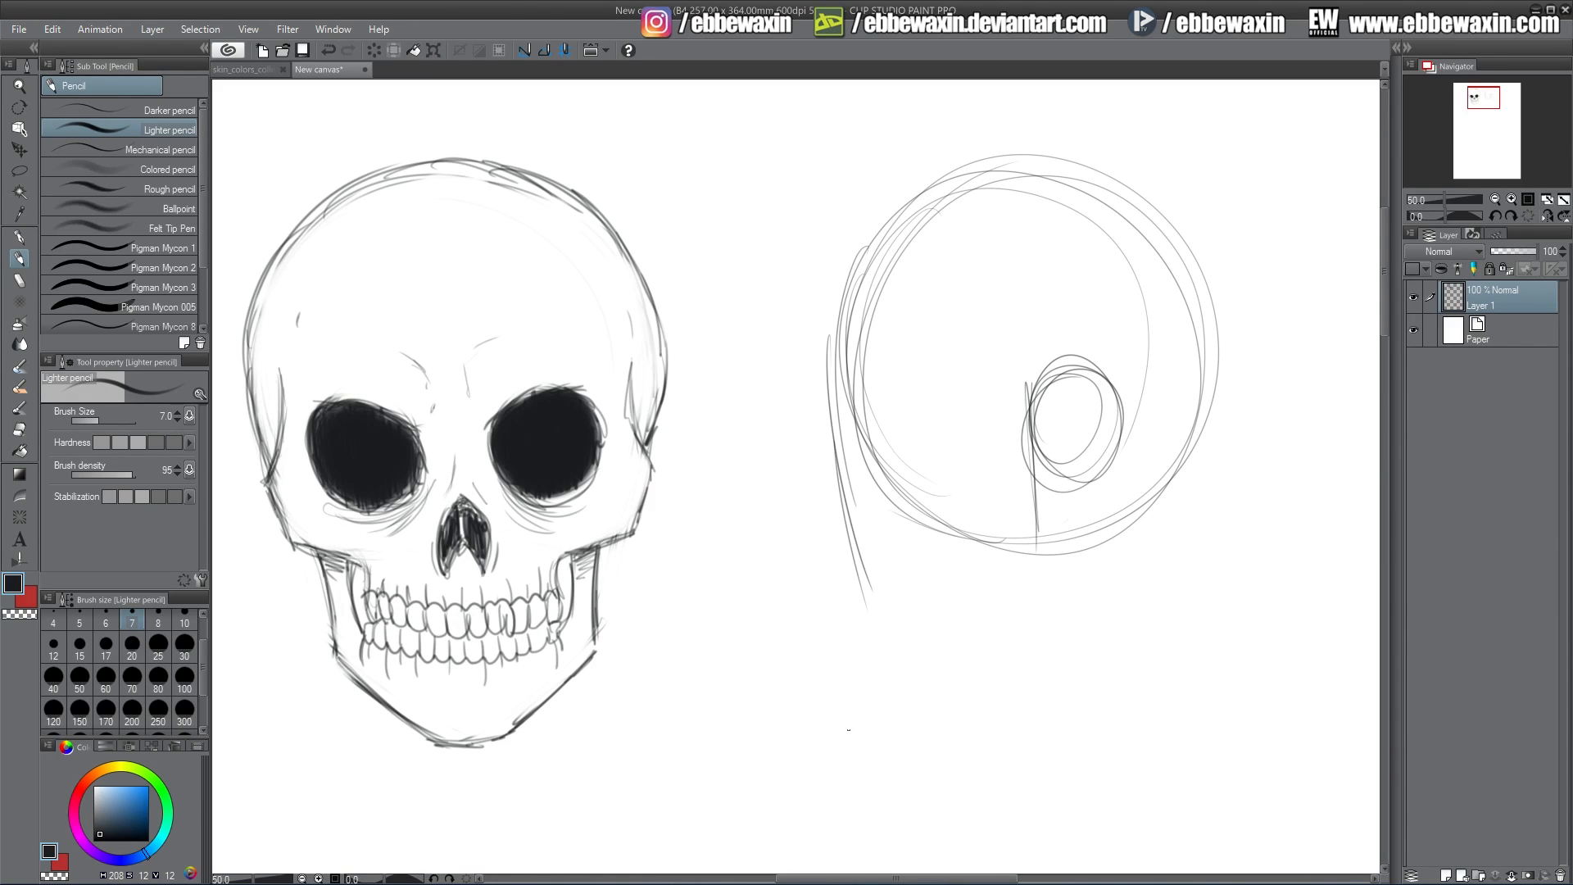
drag(827, 316, 848, 633)
drag(837, 447, 860, 248)
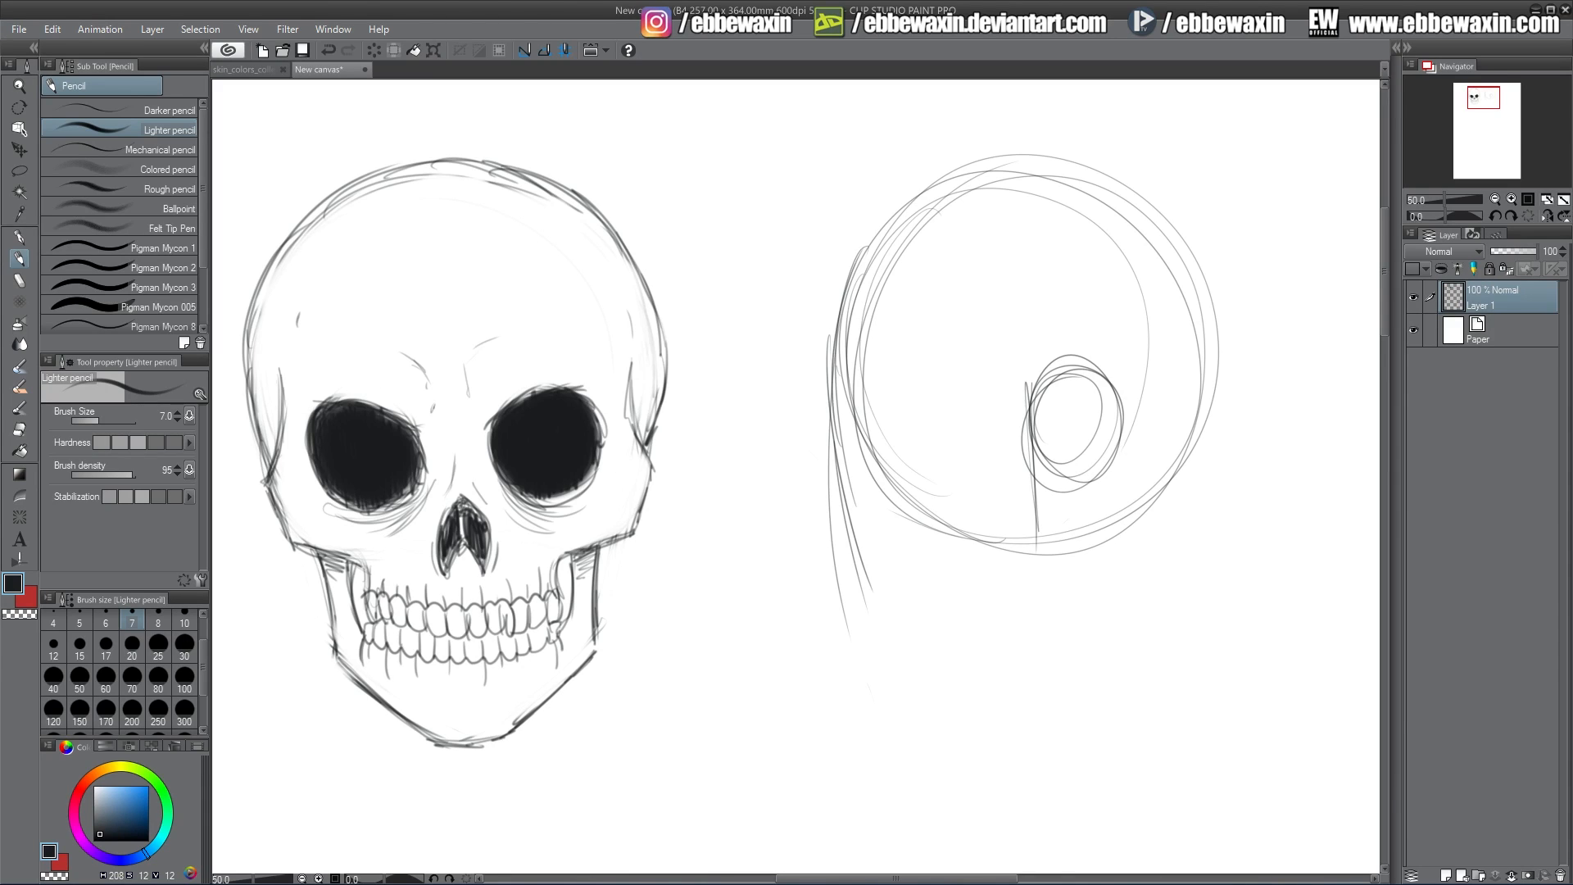
- Outline the side-view head with a sloping face, pointed chin, lower jaw edge, high forehead and extended rounded back of the skull
drag(833, 366, 999, 156)
mouse_move(1054, 492)
mouse_down()
mouse_move(1081, 492)
mouse_move(1041, 500)
mouse_move(1034, 410)
mouse_move(1031, 610)
mouse_move(946, 692)
mouse_move(875, 727)
mouse_move(803, 459)
mouse_move(796, 369)
mouse_move(844, 215)
mouse_up()
mouse_move(811, 291)
mouse_down()
mouse_move(950, 164)
mouse_move(1123, 151)
mouse_up()
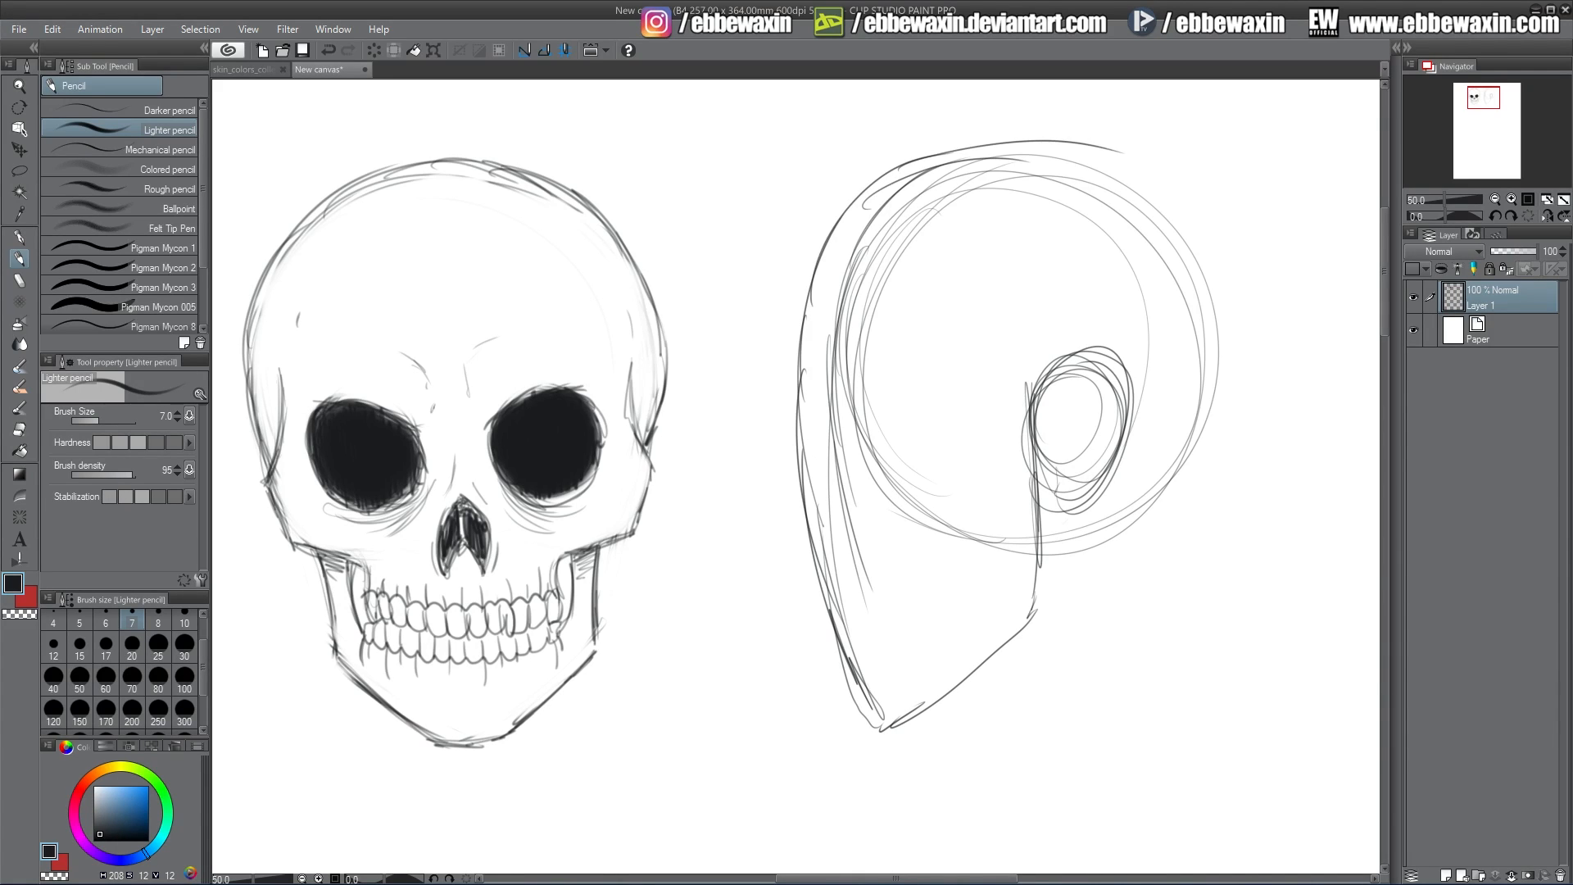
drag(801, 258, 819, 569)
mouse_move(801, 315)
mouse_down()
mouse_move(852, 185)
mouse_move(942, 152)
mouse_move(1120, 147)
mouse_move(1190, 176)
mouse_up()
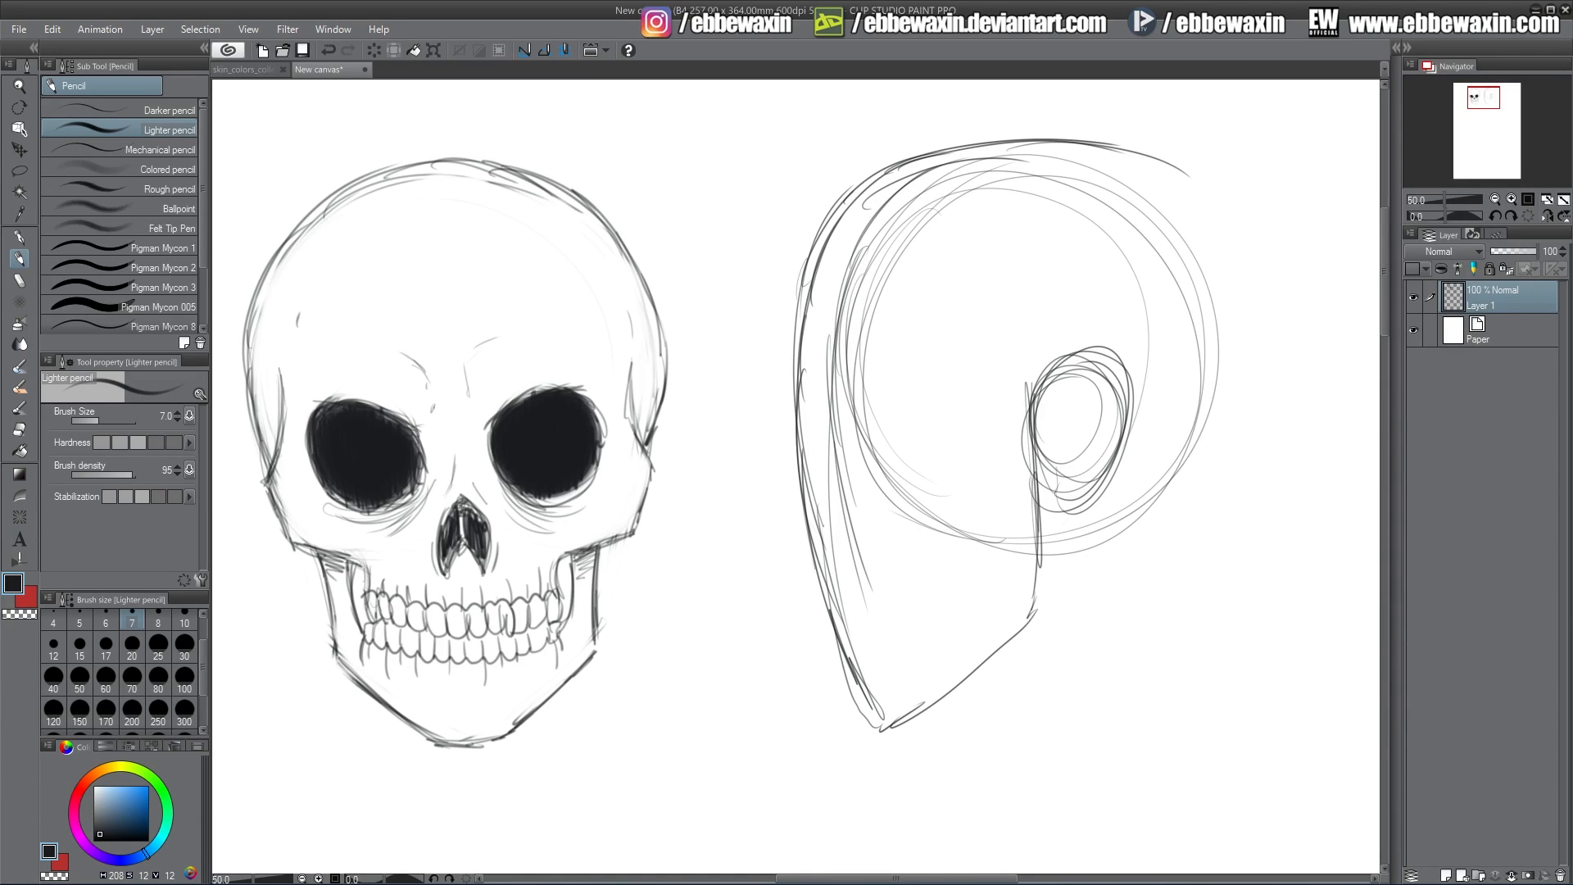
mouse_move(856, 190)
mouse_down()
mouse_move(1057, 127)
mouse_move(1184, 155)
mouse_move(1224, 184)
mouse_move(1302, 409)
mouse_move(1145, 525)
mouse_move(1143, 130)
mouse_move(1205, 504)
mouse_move(1148, 526)
mouse_move(1065, 135)
mouse_up()
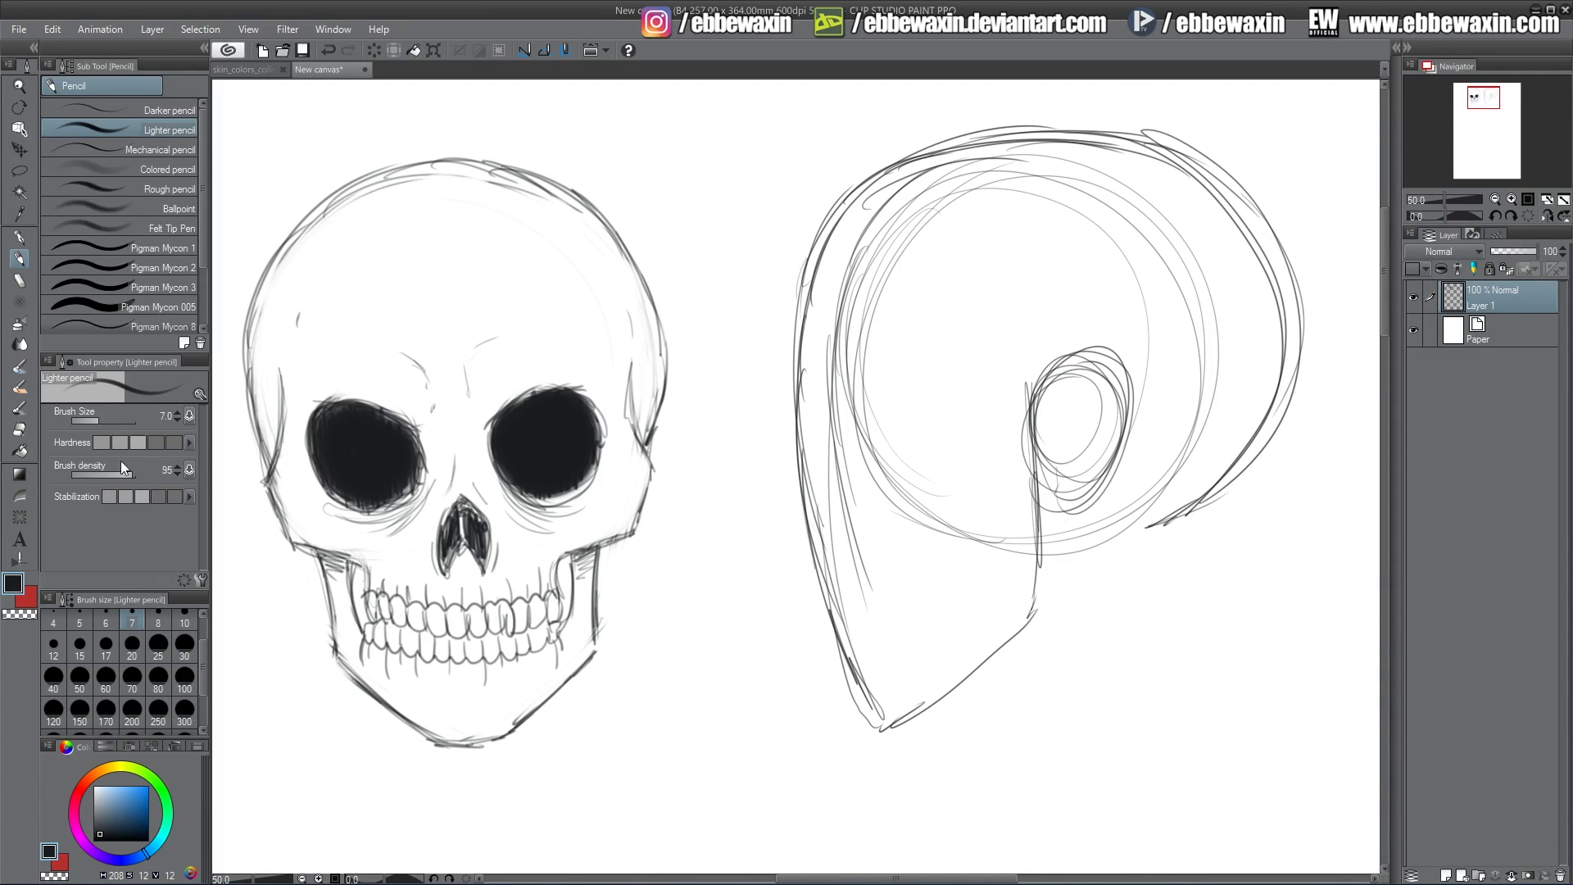
- Erase the construction circles and inner guide lines of the side-view skull with the Cy Eraser at size 100
click(27, 433)
click(184, 677)
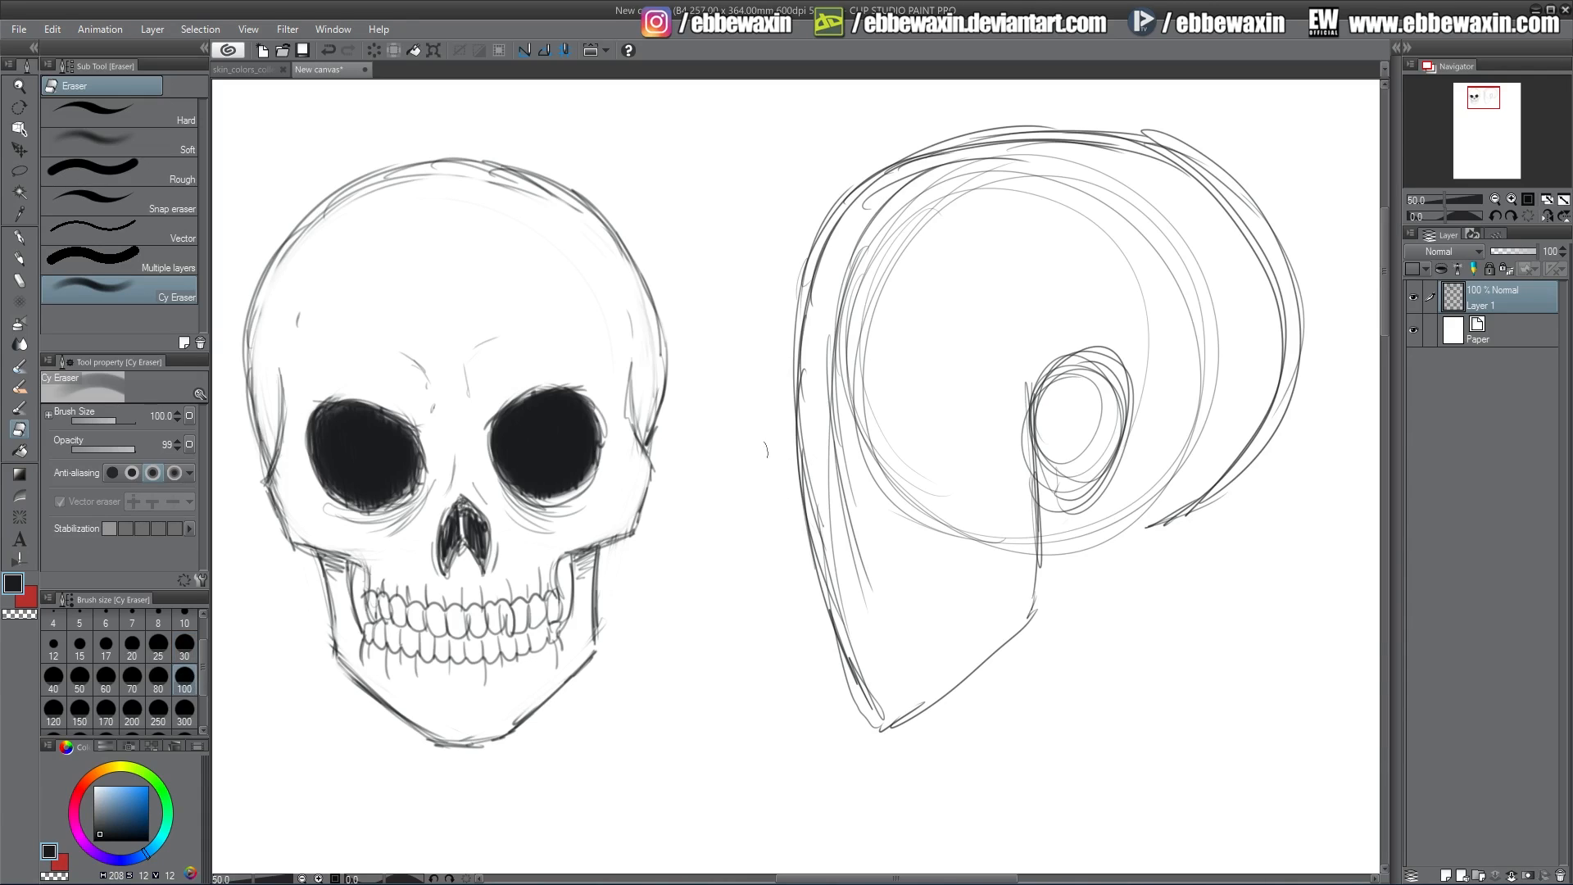
mouse_move(856, 283)
mouse_down()
mouse_move(838, 514)
mouse_move(880, 673)
mouse_move(842, 683)
mouse_move(852, 717)
mouse_up()
mouse_move(875, 196)
mouse_down()
mouse_move(850, 342)
mouse_move(1012, 538)
mouse_up()
mouse_move(1016, 399)
mouse_down()
mouse_move(1053, 422)
mouse_move(1063, 526)
mouse_move(1018, 401)
mouse_move(1038, 408)
mouse_move(1086, 505)
mouse_move(1108, 484)
mouse_move(1079, 362)
mouse_move(1049, 393)
mouse_move(1066, 507)
mouse_move(1112, 535)
mouse_move(1239, 414)
mouse_move(1215, 469)
mouse_move(1178, 494)
mouse_move(1248, 419)
mouse_move(1271, 334)
mouse_move(1244, 236)
mouse_move(1164, 171)
mouse_move(1056, 152)
mouse_move(946, 170)
mouse_move(856, 318)
mouse_move(899, 313)
mouse_move(998, 184)
mouse_move(1042, 199)
mouse_move(1096, 237)
mouse_move(1119, 281)
mouse_move(1098, 413)
mouse_move(1119, 377)
mouse_move(1141, 204)
mouse_move(1194, 350)
mouse_move(1219, 340)
mouse_move(1220, 299)
mouse_up()
mouse_move(954, 384)
mouse_down()
mouse_move(1016, 490)
mouse_move(1012, 568)
mouse_move(1001, 548)
mouse_move(935, 538)
mouse_up()
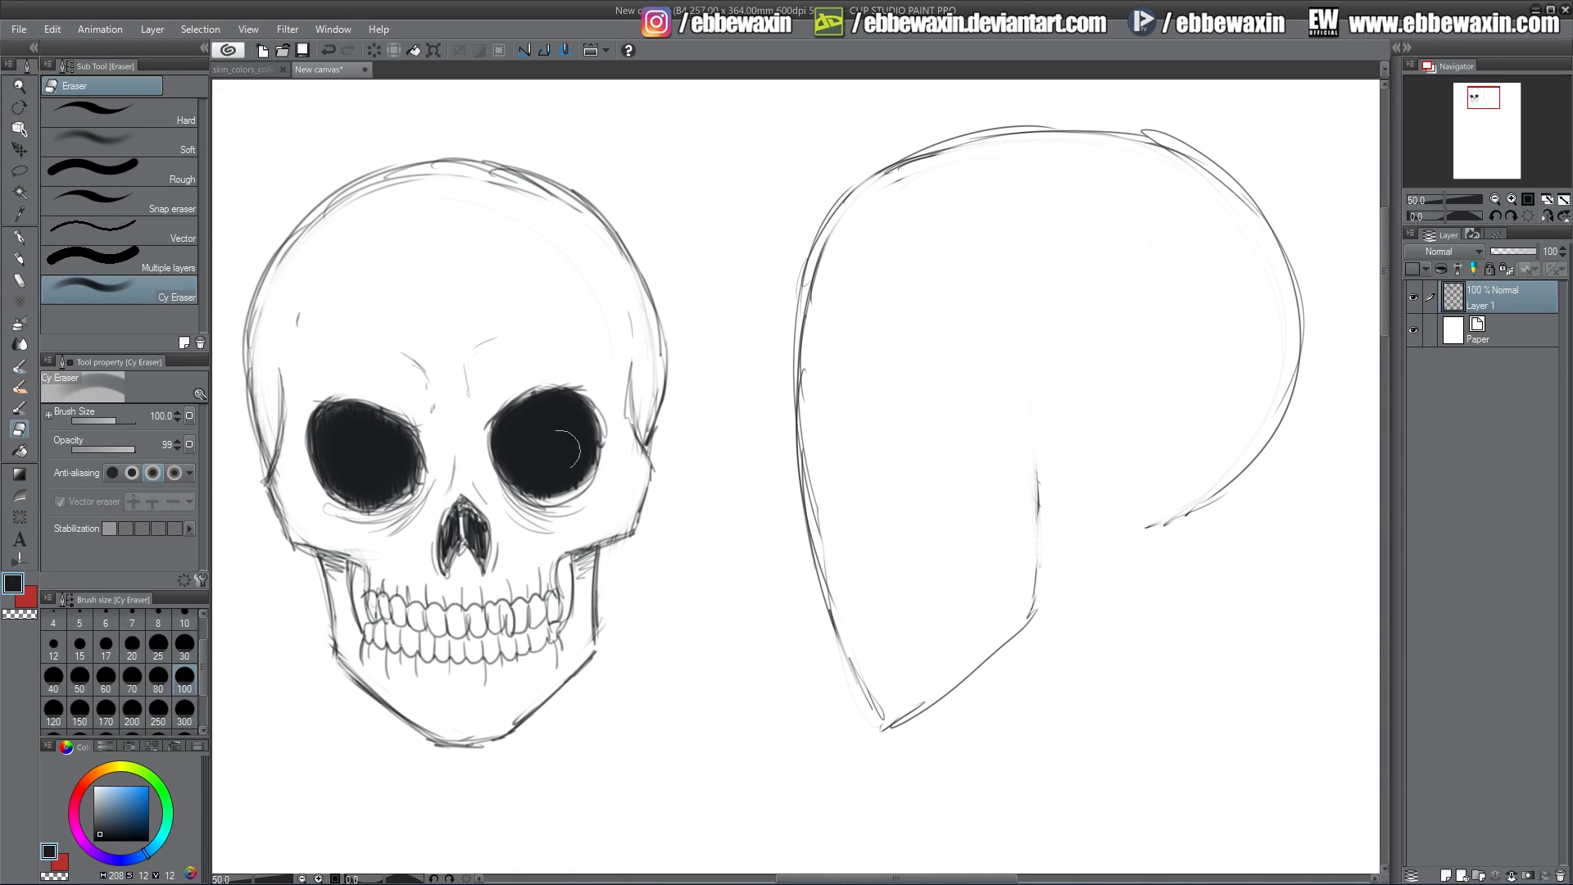
- Pencil the side-view socket's front line and draw two horizontal alignment arrows between the skulls at the socket's upper and lower levels
click(20, 259)
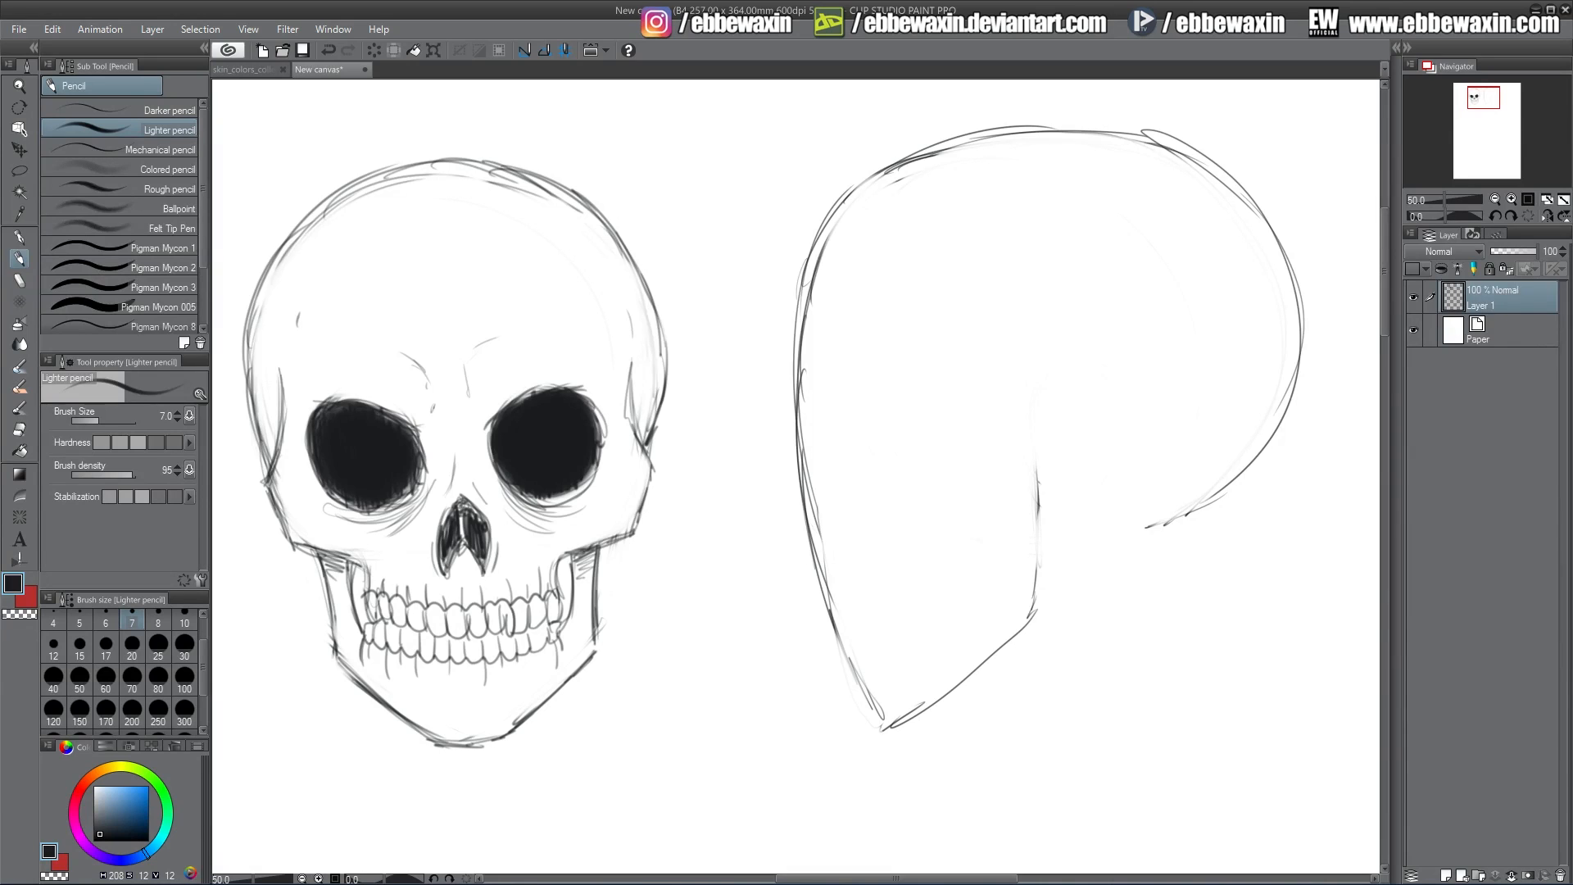
mouse_move(828, 455)
mouse_down()
mouse_move(834, 480)
mouse_move(819, 376)
mouse_up()
mouse_move(696, 386)
mouse_down()
mouse_move(754, 385)
mouse_move(699, 396)
mouse_up()
drag(710, 494, 760, 501)
drag(711, 379, 705, 401)
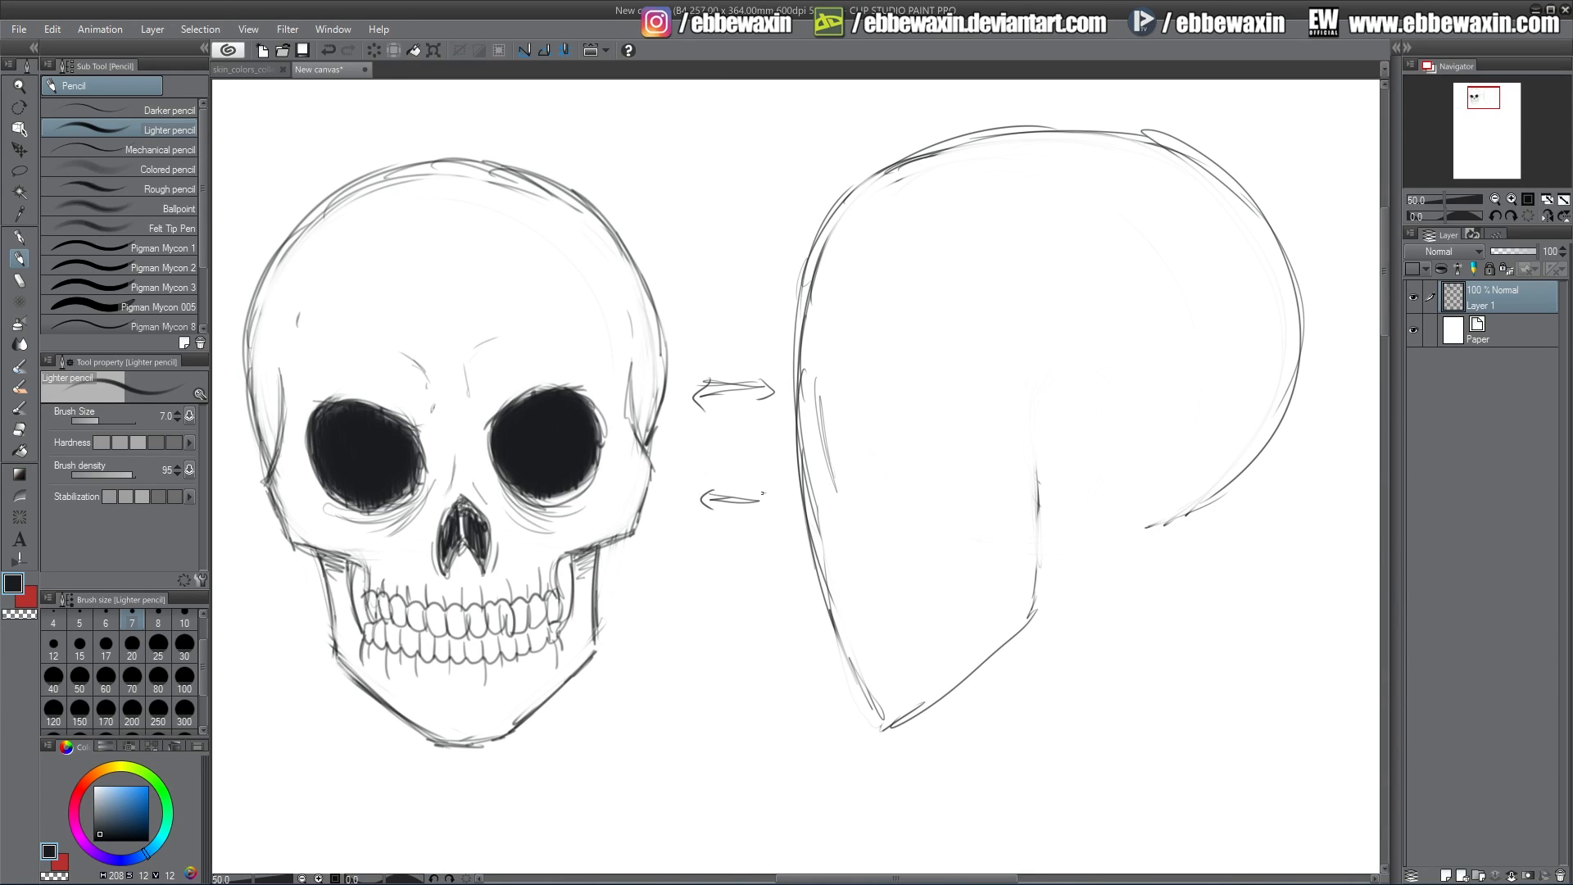
- Draw a crescent-shaped eye socket on the side-view skull, lighten its front line, and shade the crescent dark
mouse_move(840, 483)
mouse_down()
mouse_move(819, 387)
mouse_move(852, 394)
mouse_move(859, 461)
mouse_move(843, 398)
mouse_move(834, 491)
mouse_up()
mouse_move(813, 375)
mouse_down()
mouse_move(862, 467)
mouse_move(836, 502)
mouse_up()
click(21, 428)
mouse_move(822, 423)
mouse_down()
mouse_move(823, 393)
mouse_move(831, 491)
mouse_up()
click(20, 259)
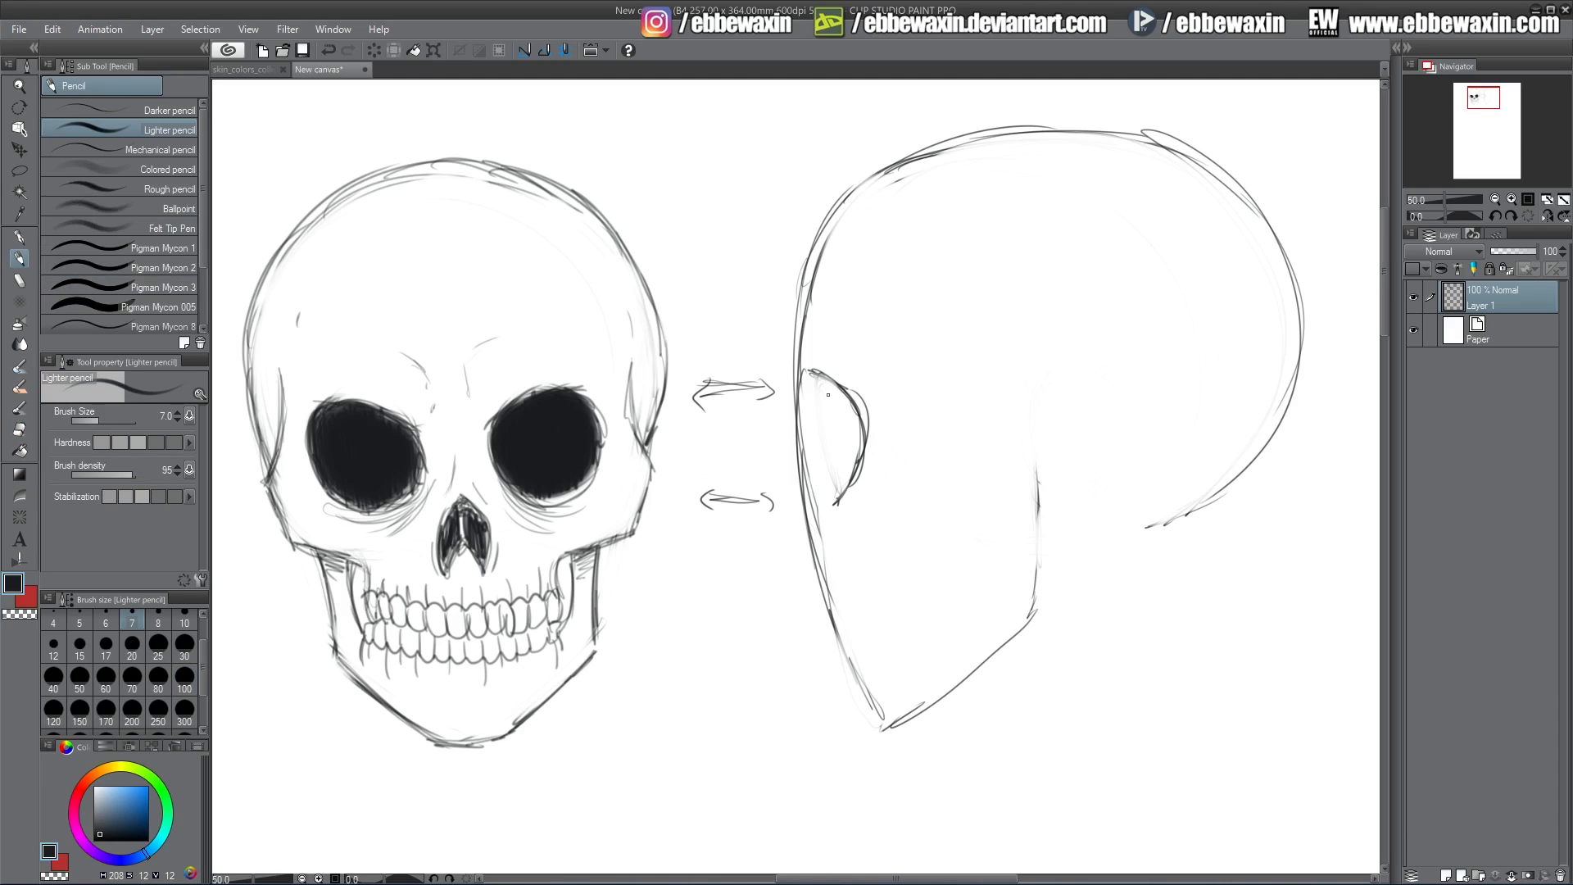
mouse_move(819, 380)
mouse_down()
mouse_move(836, 502)
mouse_move(844, 397)
mouse_move(859, 450)
mouse_move(842, 485)
mouse_up()
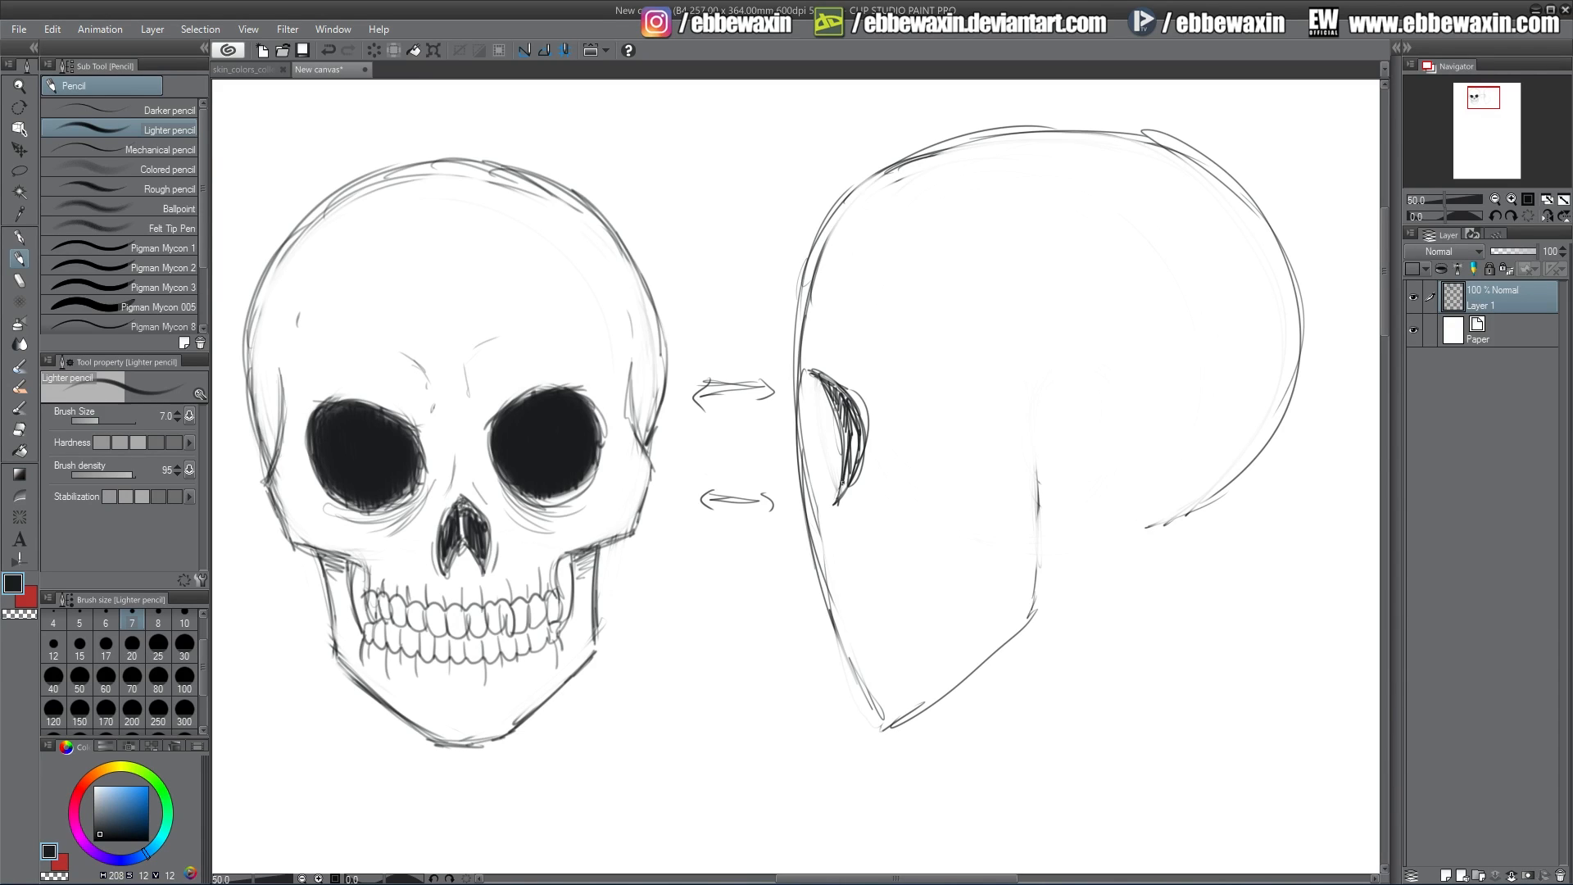
mouse_move(858, 422)
mouse_down()
mouse_move(843, 489)
mouse_move(845, 463)
mouse_up()
mouse_move(830, 392)
mouse_down()
mouse_move(847, 440)
mouse_move(836, 502)
mouse_up()
- Pencil a protruding brow ridge and a pointed nasal bone on the side-view skull's front contour
mouse_move(789, 356)
mouse_down()
mouse_move(821, 221)
mouse_move(778, 351)
mouse_move(800, 374)
mouse_move(806, 275)
mouse_up()
mouse_move(807, 265)
mouse_down()
mouse_move(770, 356)
mouse_move(798, 370)
mouse_up()
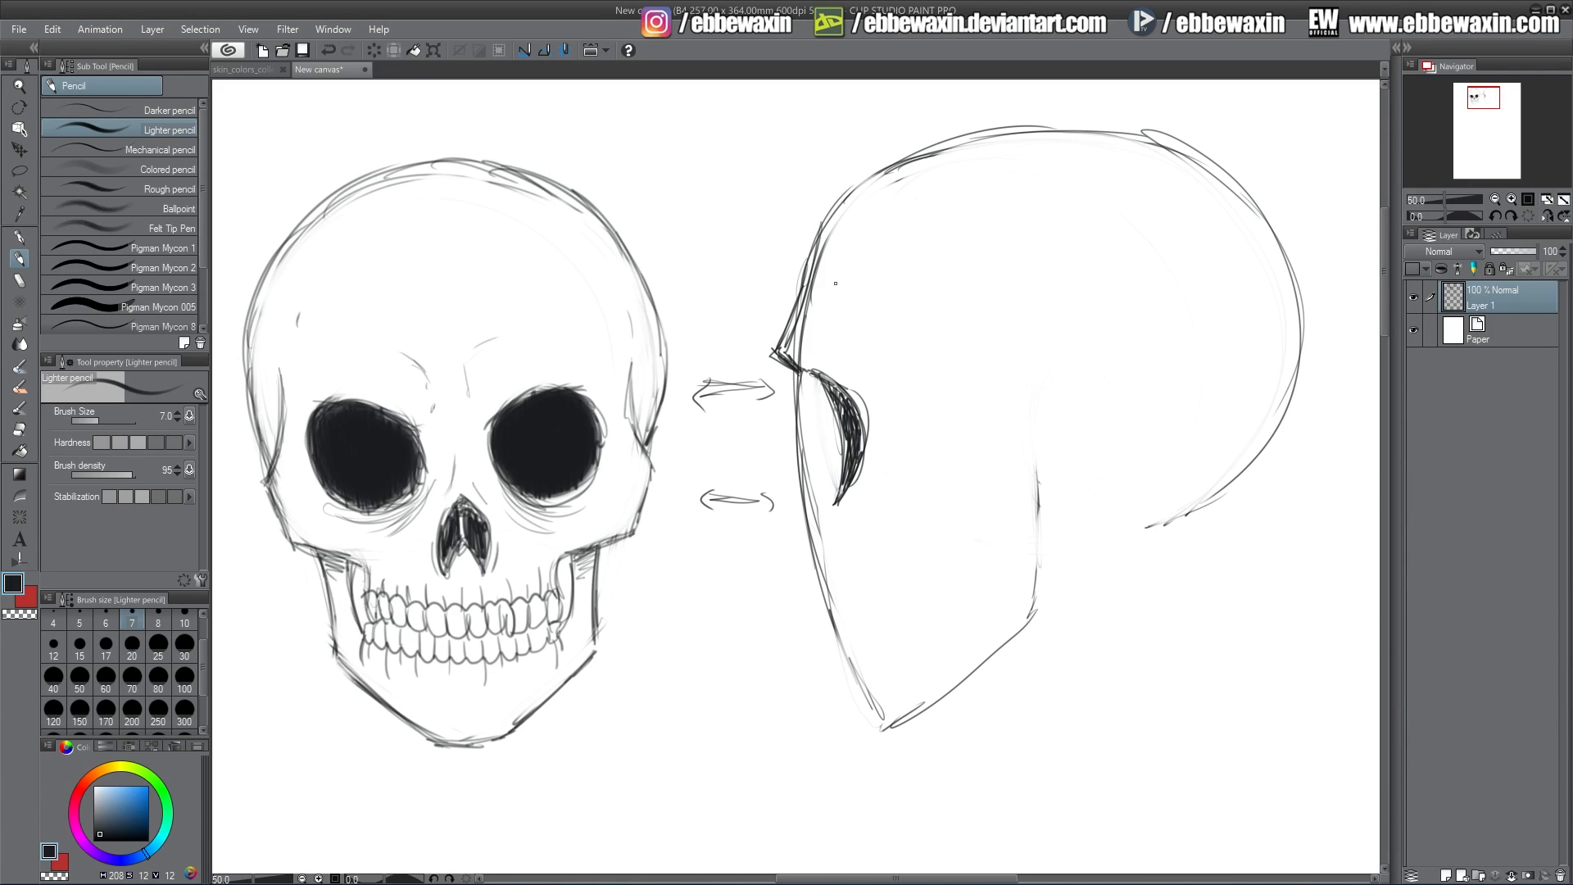
mouse_move(795, 371)
mouse_down()
mouse_move(776, 472)
mouse_move(800, 521)
mouse_move(762, 474)
mouse_move(793, 513)
mouse_up()
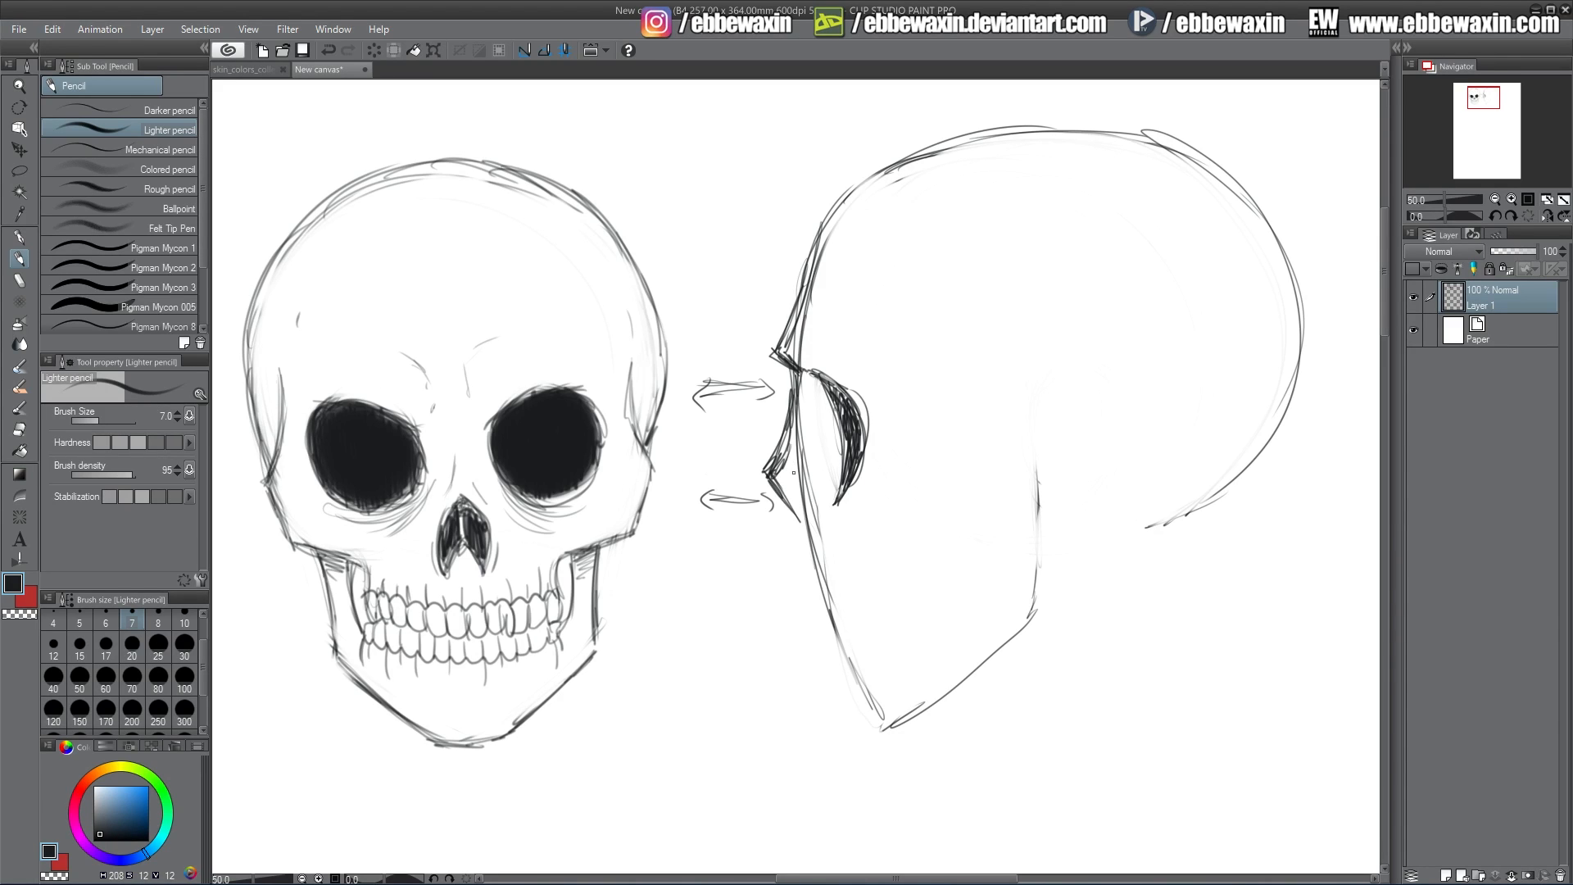
- Erase the old profile line behind the brow ridge and nasal bone with the eraser at size 30
key(e)
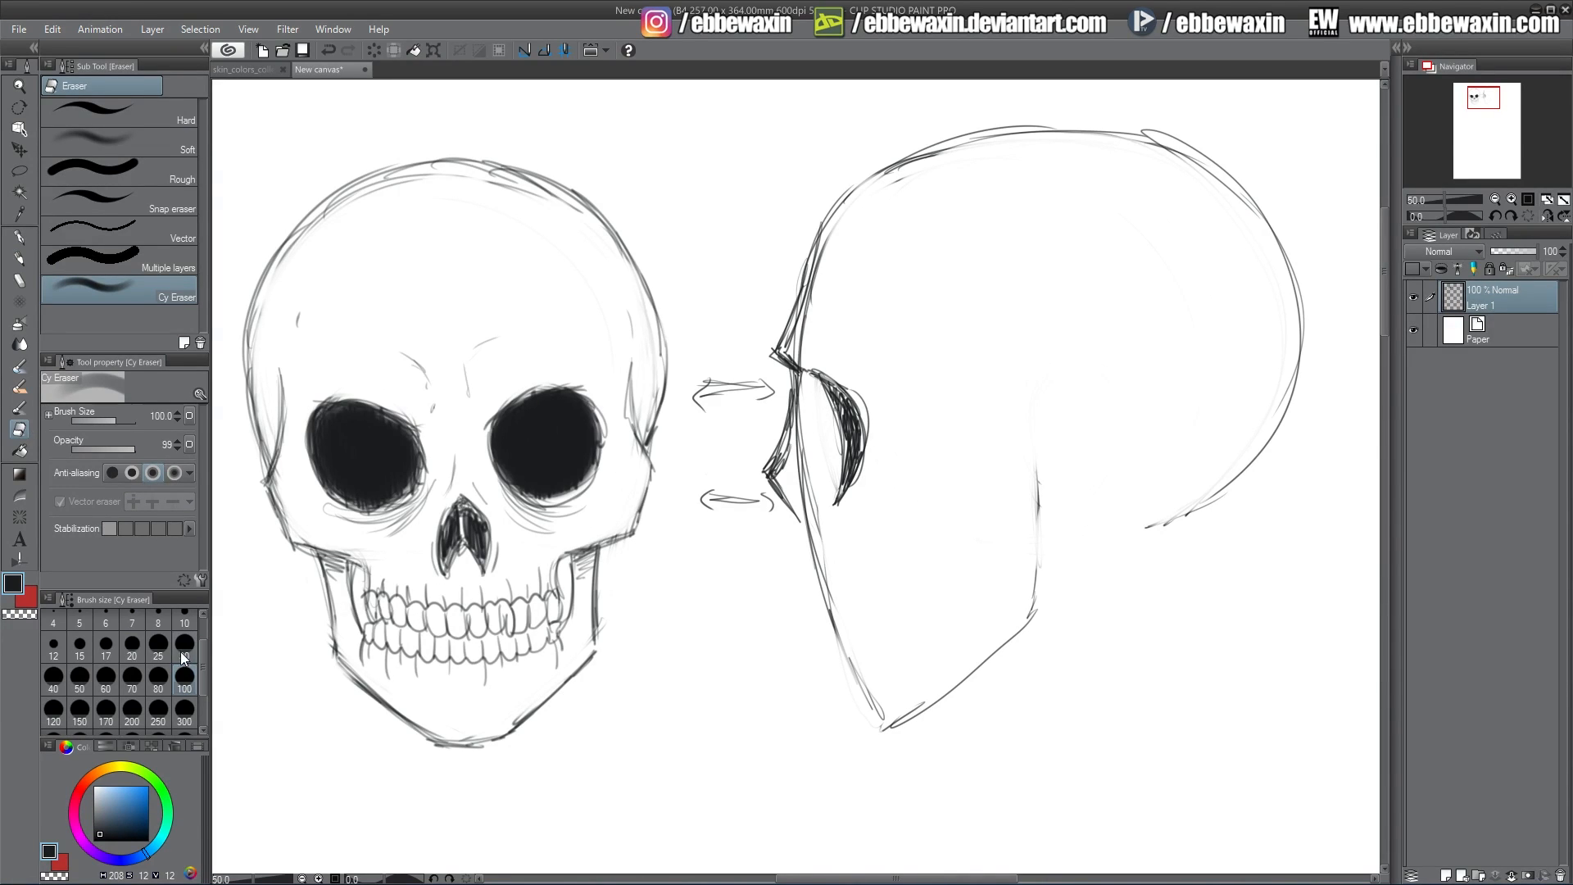
click(184, 647)
mouse_move(806, 388)
mouse_down()
mouse_move(779, 471)
mouse_move(784, 453)
mouse_move(784, 483)
mouse_move(813, 512)
mouse_up()
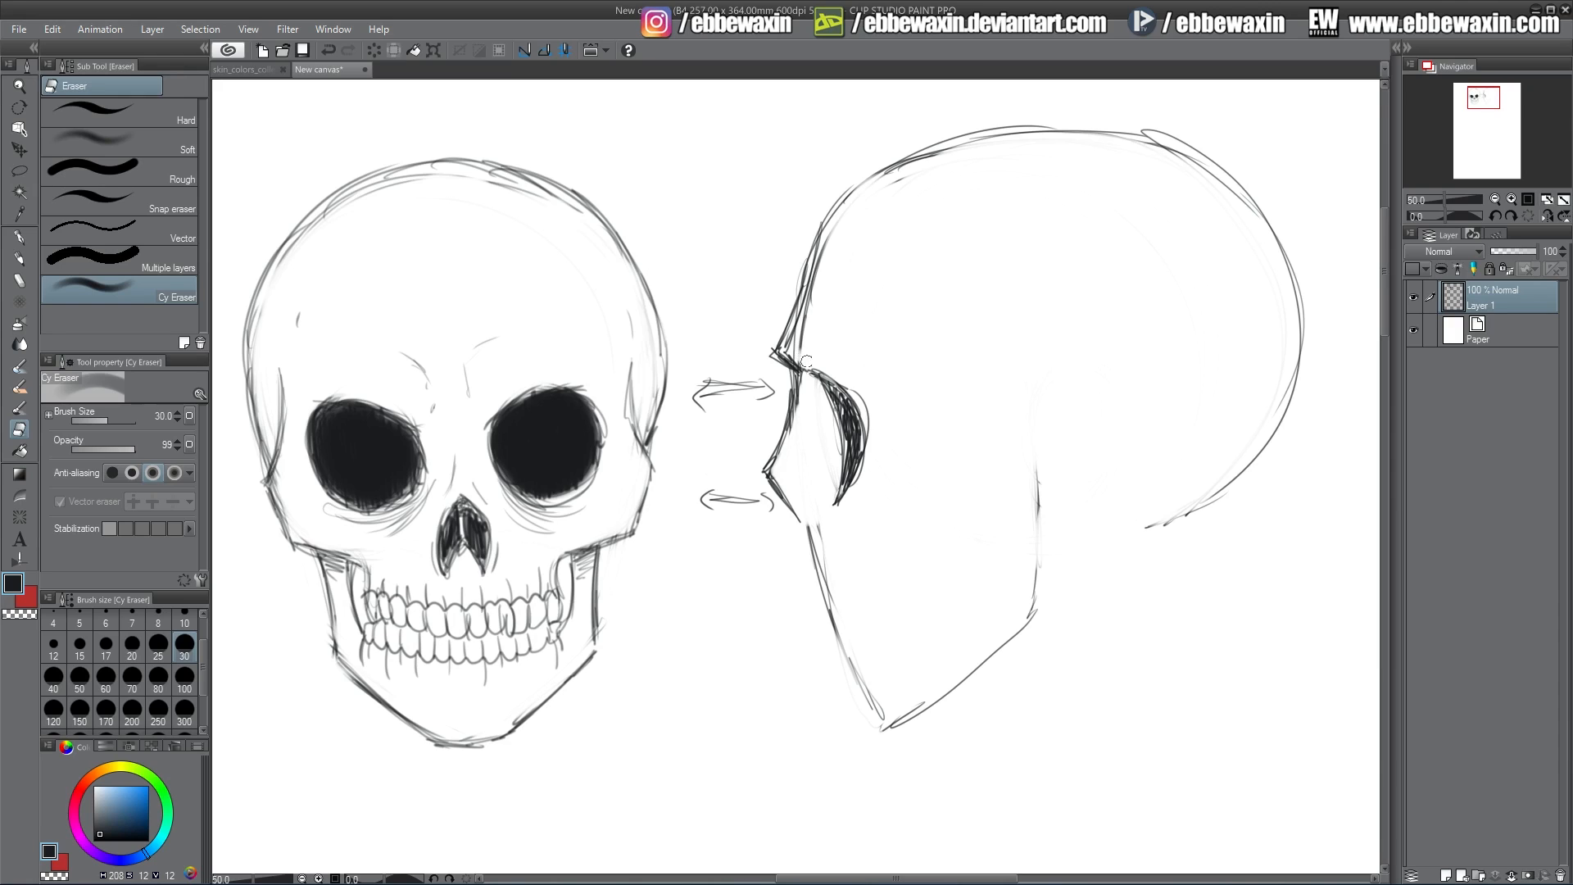
mouse_move(806, 361)
mouse_down()
mouse_move(788, 350)
mouse_move(823, 233)
mouse_up()
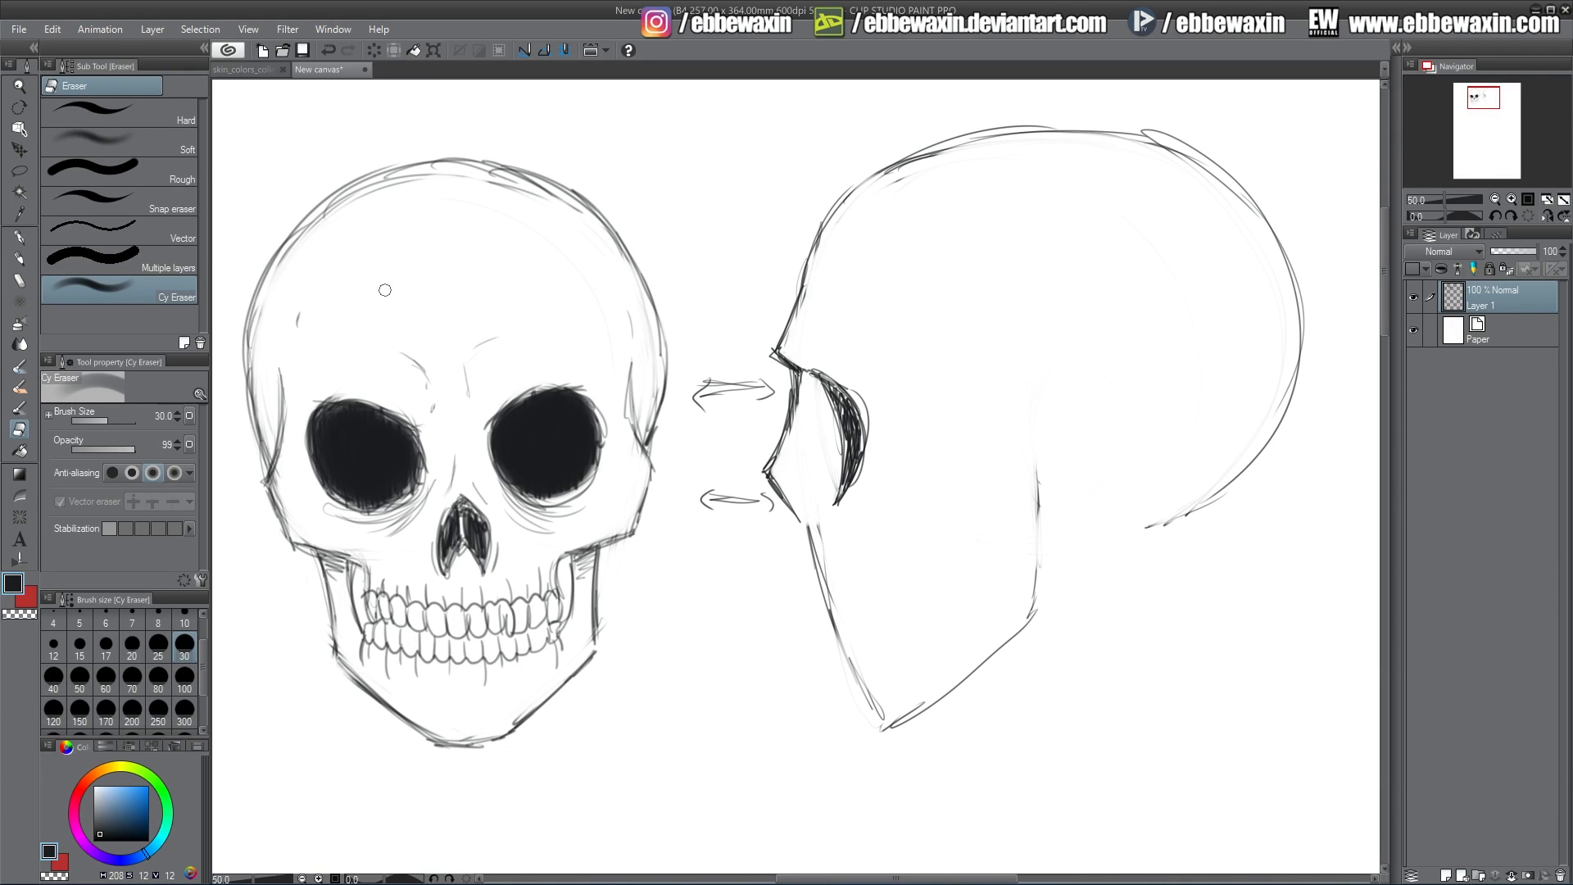
- Shade the side-view nose opening, pencil the upper jaw's front edge below it, and erase the old face line beneath
key(p)
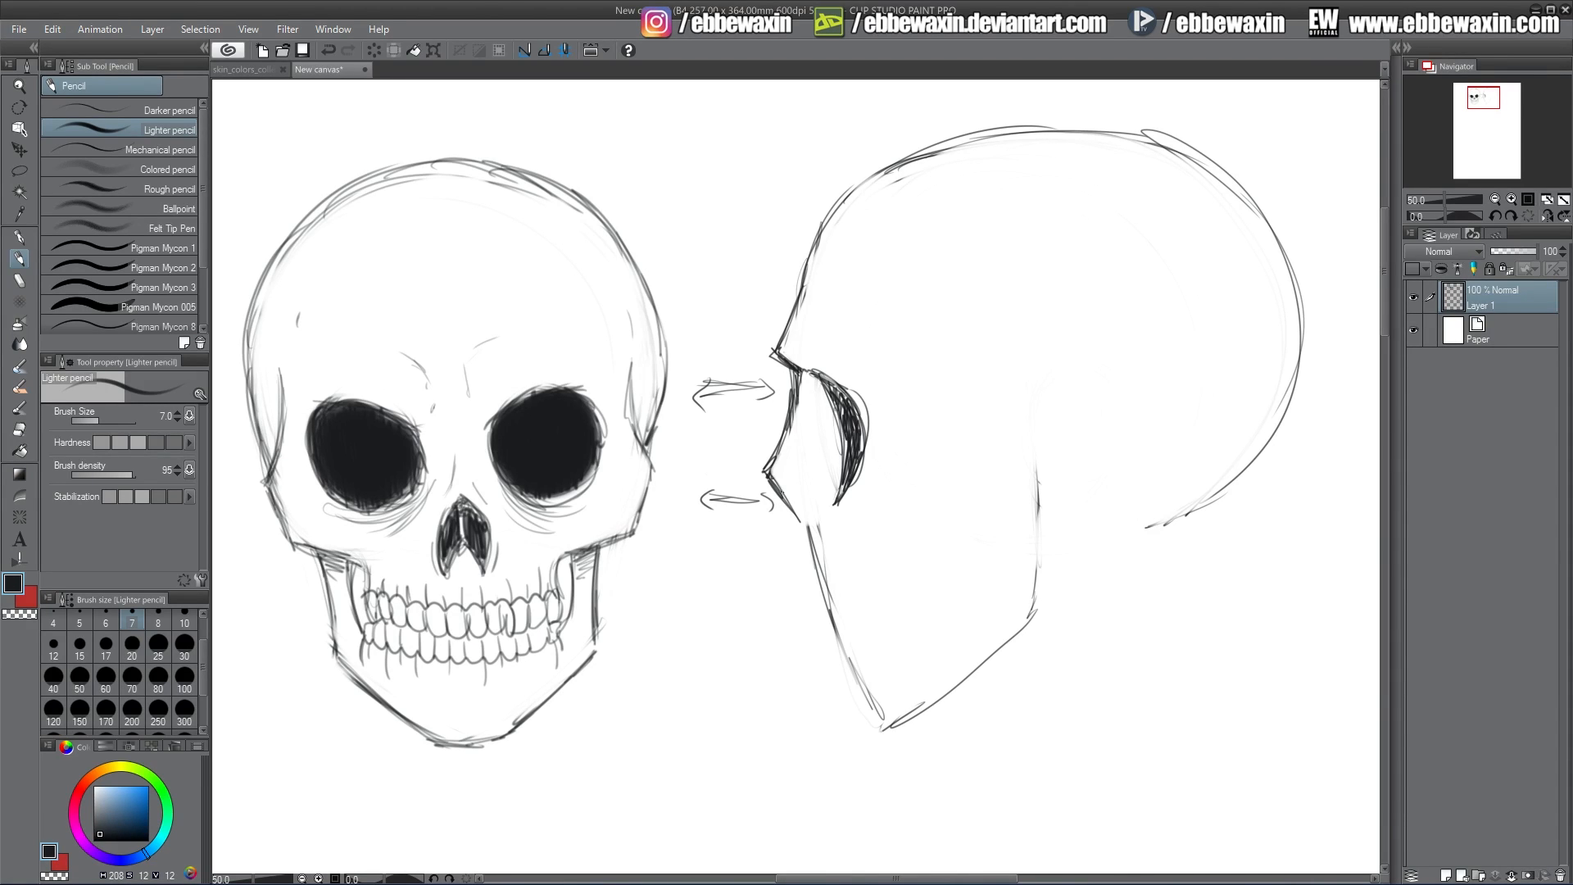
drag(781, 482, 817, 542)
mouse_move(799, 557)
mouse_down()
mouse_move(803, 583)
mouse_move(801, 558)
mouse_move(824, 579)
mouse_move(871, 727)
mouse_move(832, 597)
mouse_up()
click(20, 430)
click(149, 154)
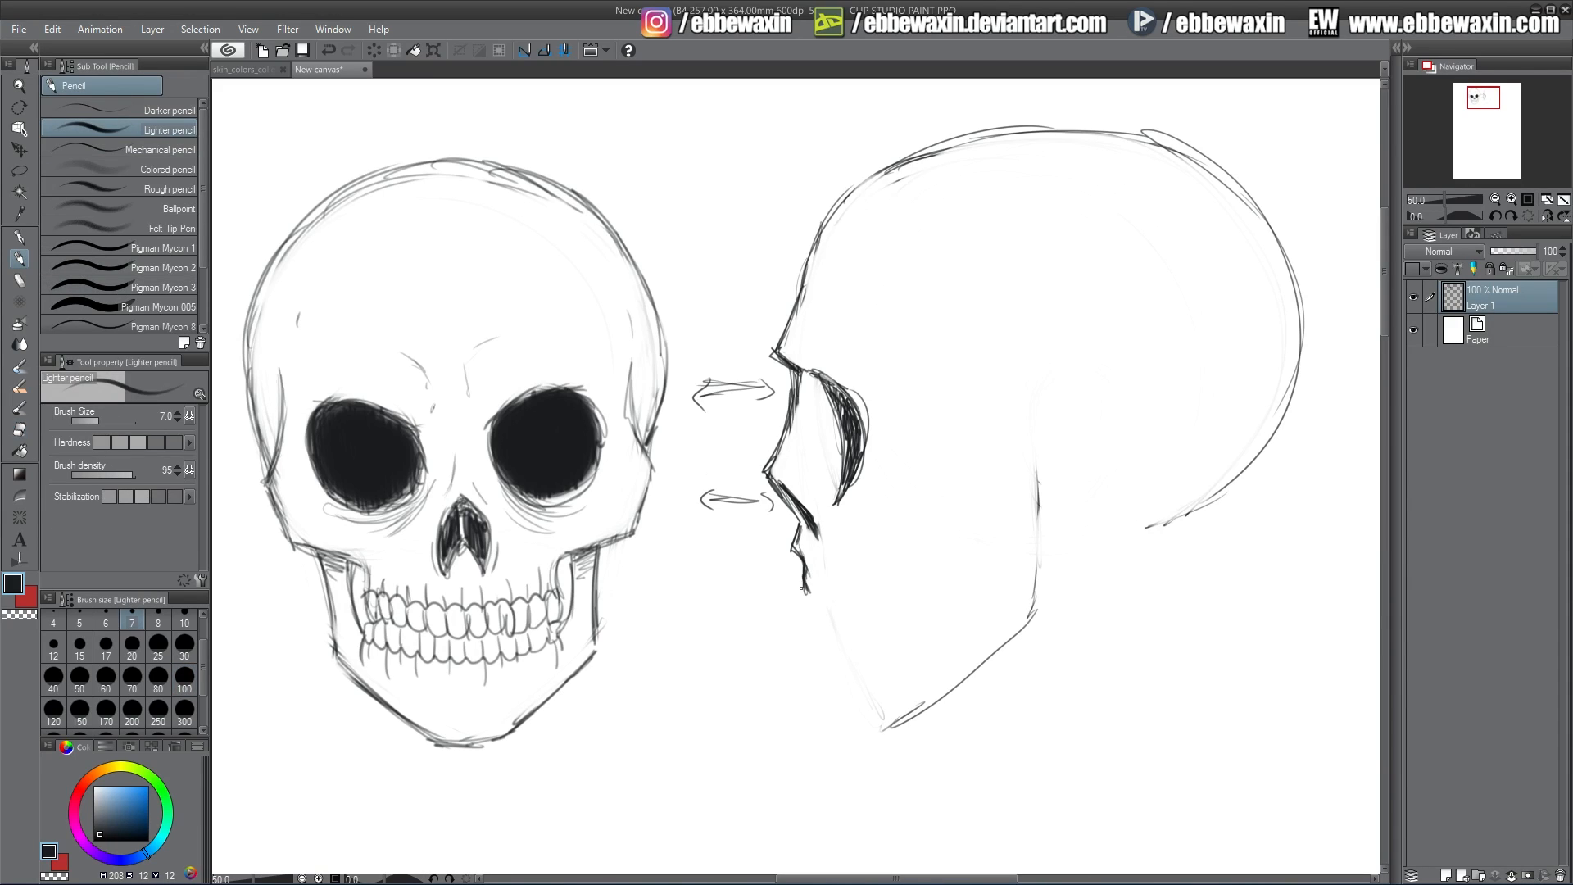
- Draw the upper and lower rows of teeth on the side-view skull
mouse_move(807, 586)
mouse_down()
mouse_move(817, 573)
mouse_move(907, 583)
mouse_move(814, 588)
mouse_move(835, 599)
mouse_move(887, 580)
mouse_move(867, 575)
mouse_move(819, 603)
mouse_move(917, 563)
mouse_up()
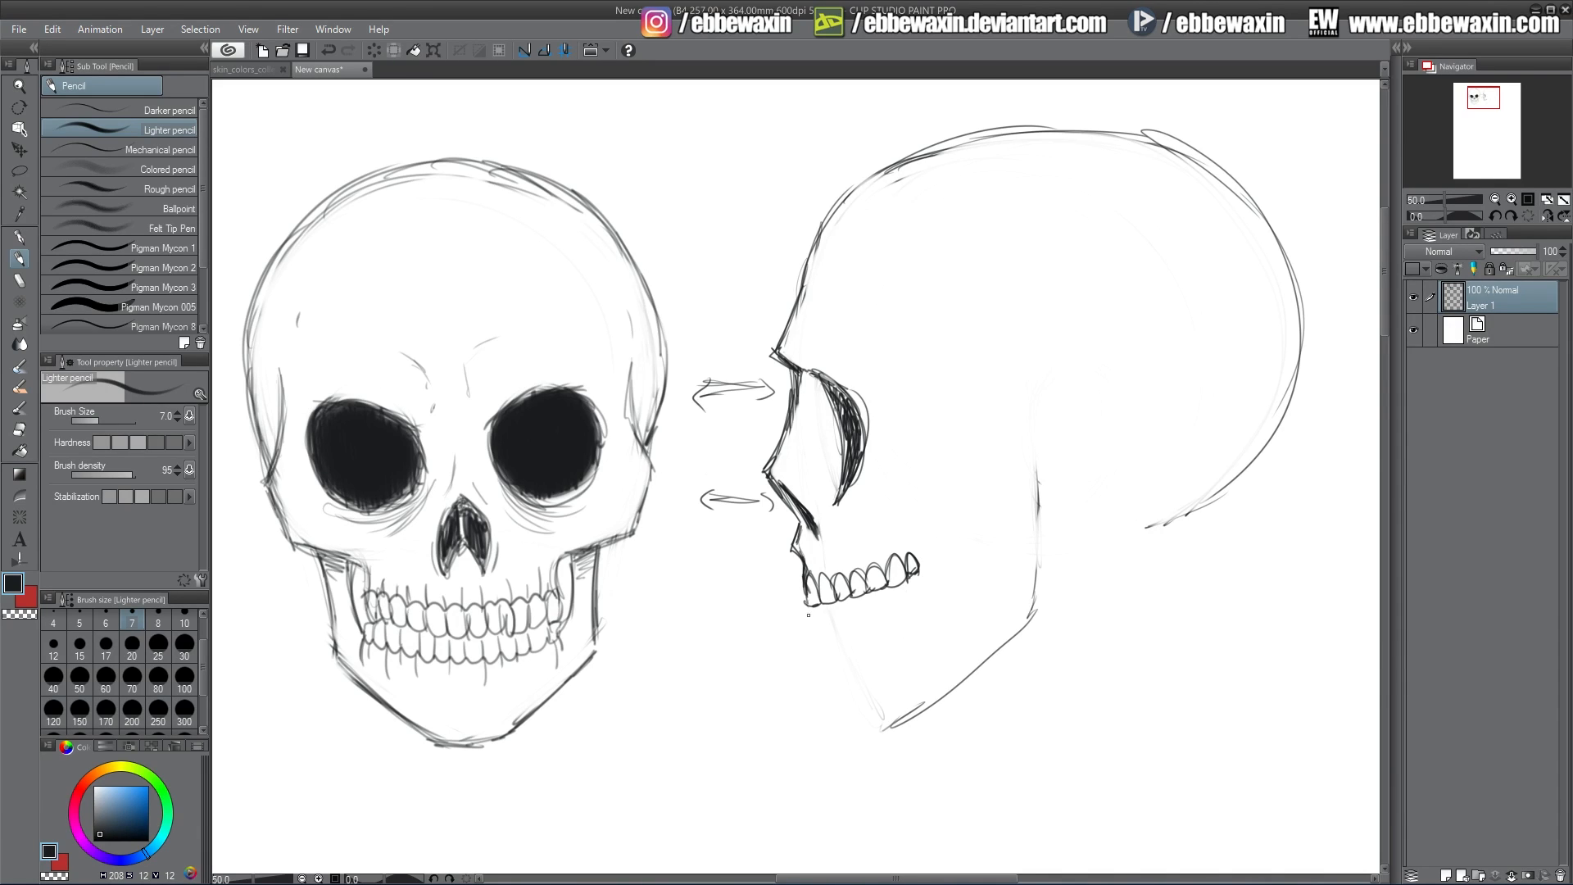
mouse_move(807, 607)
mouse_down()
mouse_move(816, 631)
mouse_move(824, 606)
mouse_move(824, 627)
mouse_move(899, 604)
mouse_move(919, 578)
mouse_move(900, 610)
mouse_move(839, 626)
mouse_up()
drag(839, 606, 824, 628)
drag(822, 608, 841, 601)
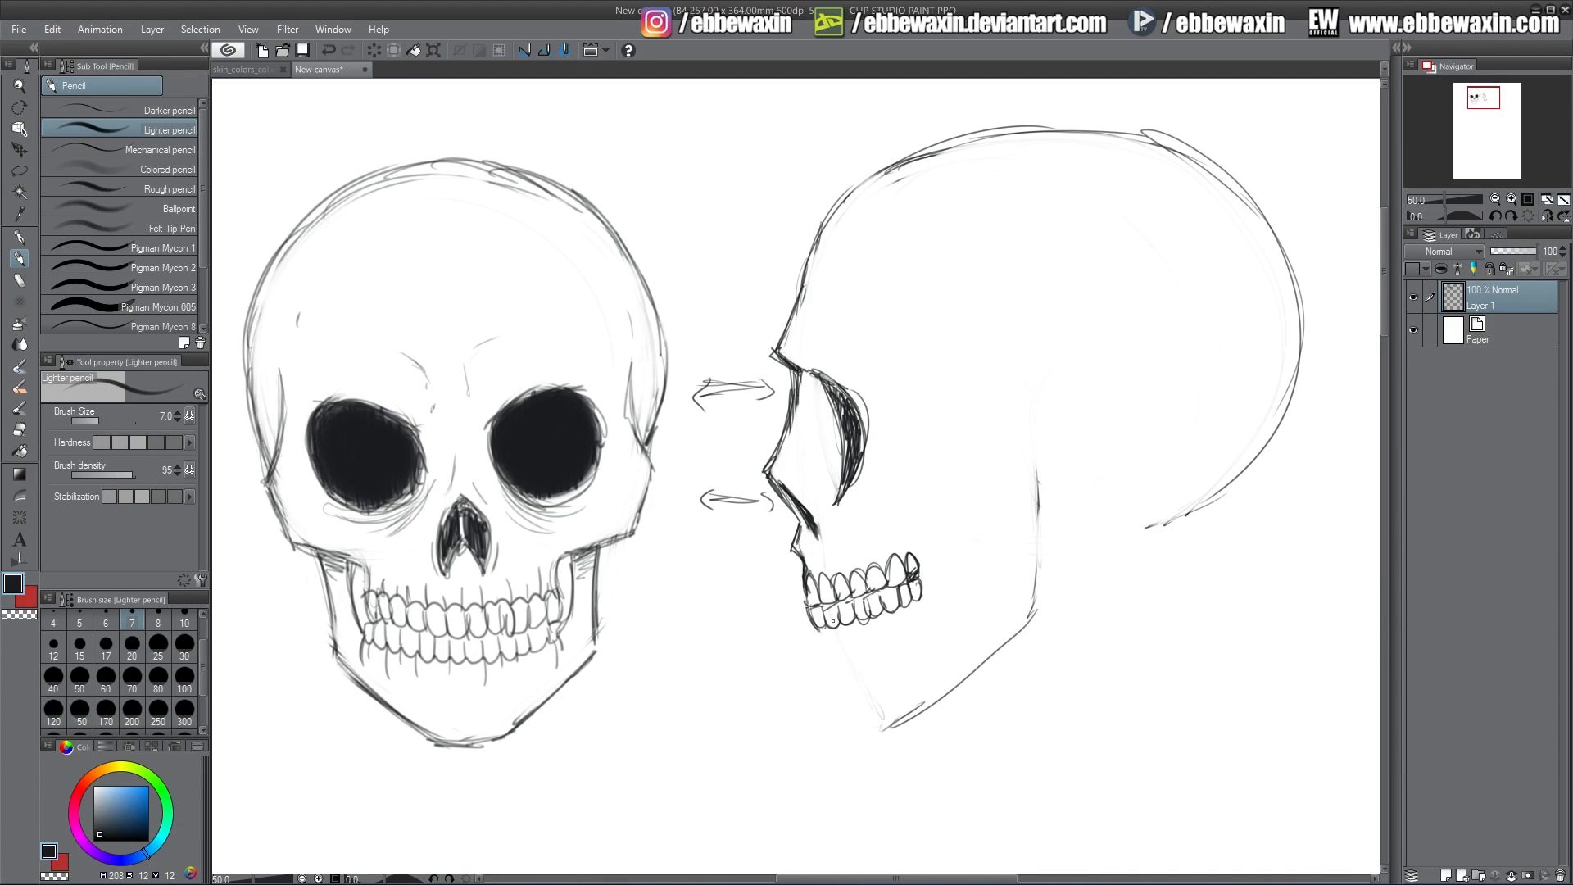
- Pencil the lower jaw's front contour down to a blunt chin and erase the stray lines inside it with the Cy Eraser
mouse_move(816, 628)
mouse_down()
mouse_move(854, 727)
mouse_move(897, 719)
mouse_up()
drag(836, 667, 860, 729)
key(e)
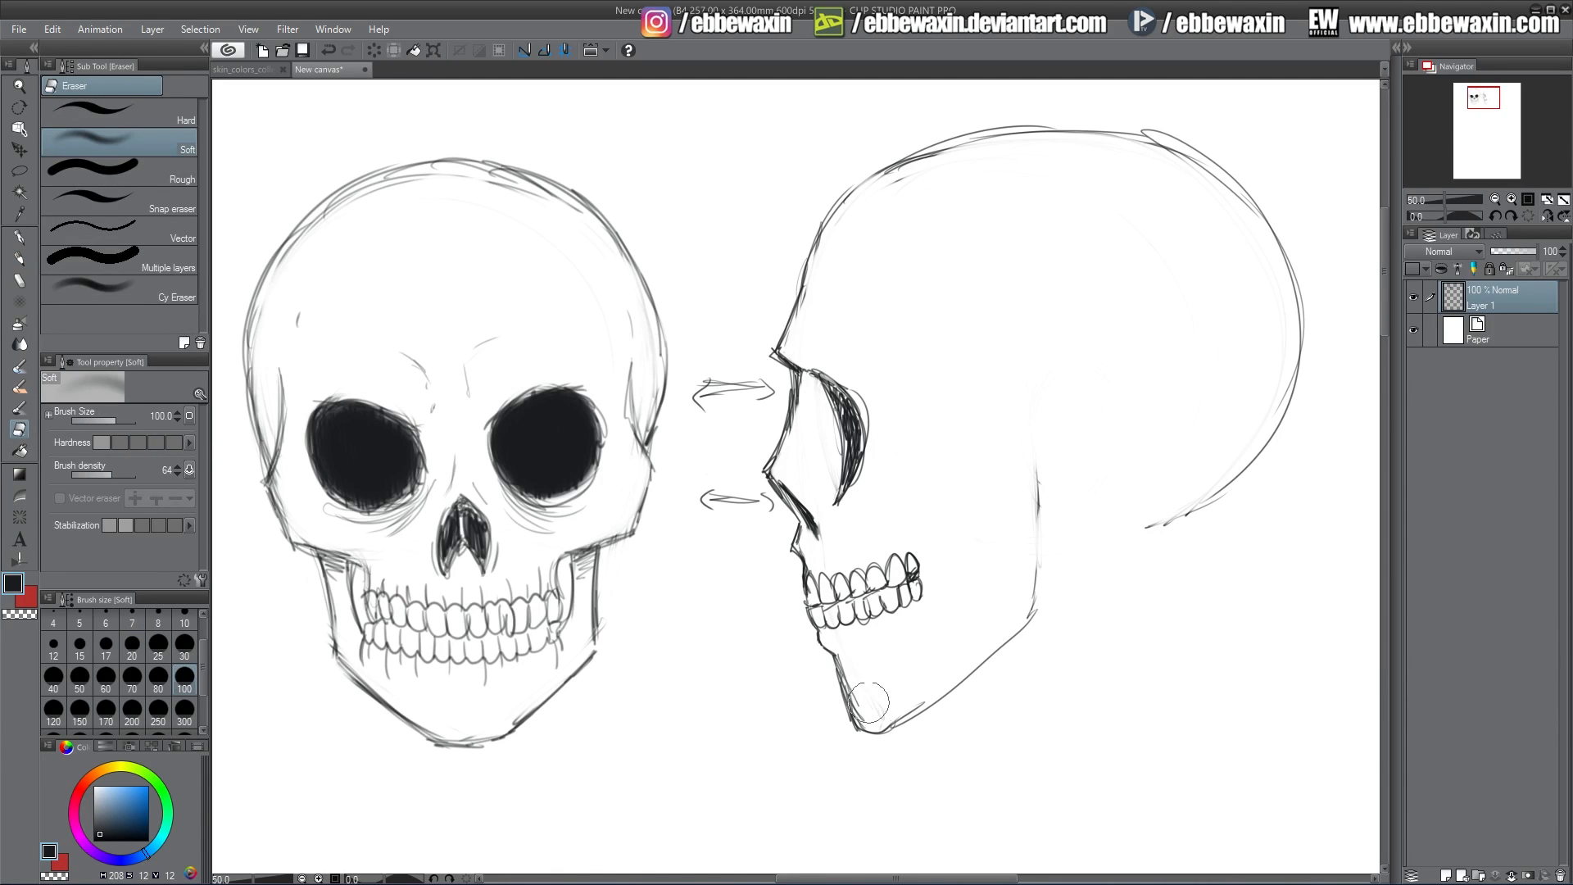
click(152, 293)
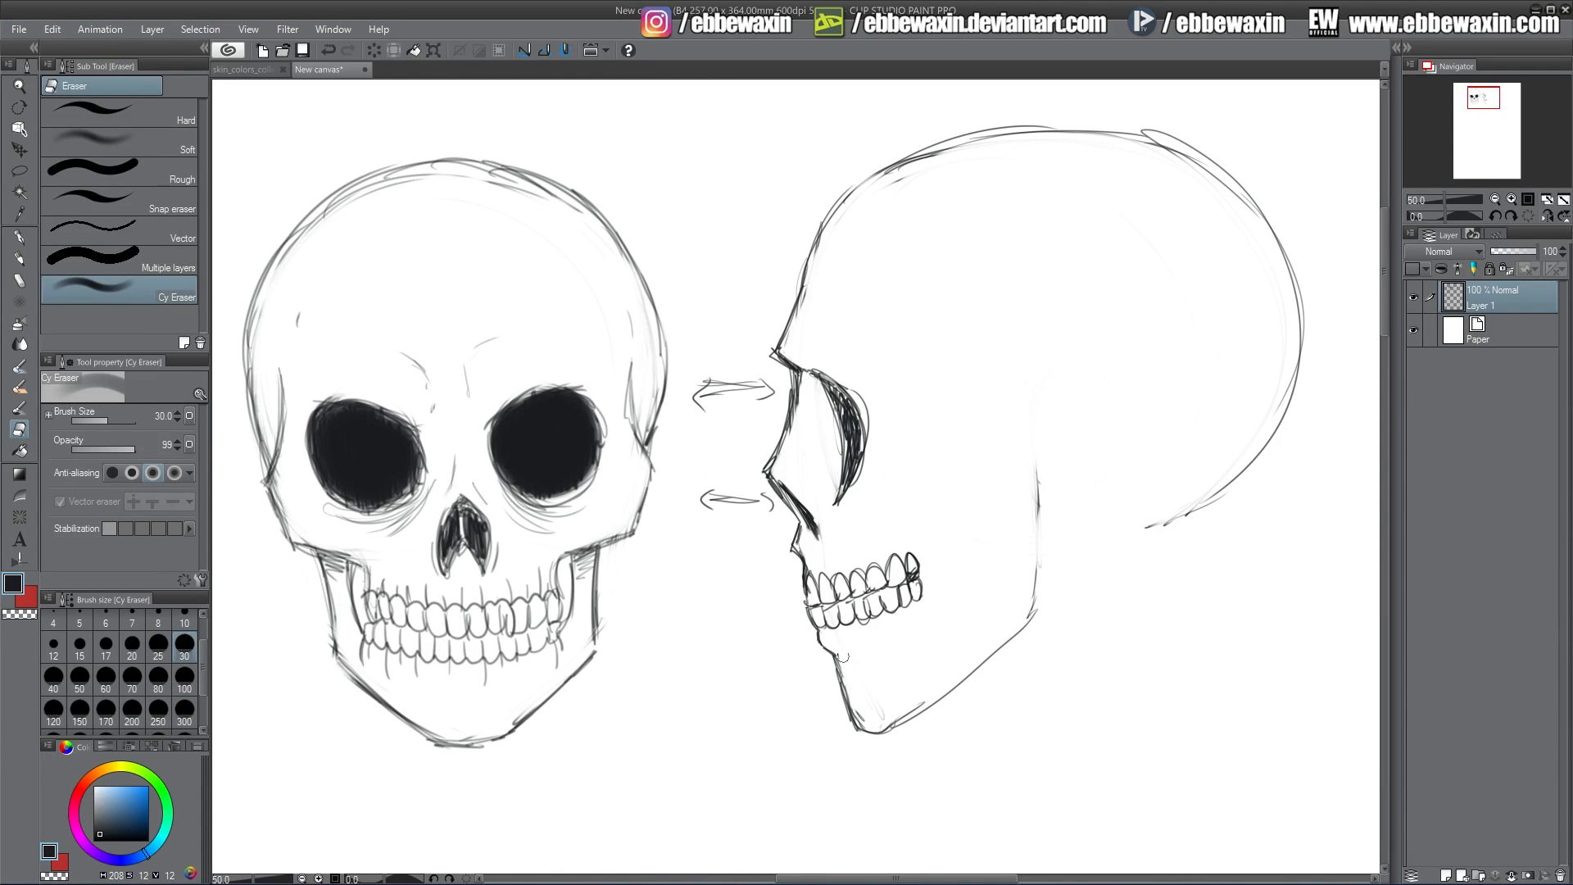
drag(843, 656, 877, 728)
- Strengthen the side-view socket's upper rim and add light contour lines below the socket and along the nasal bone
key(p)
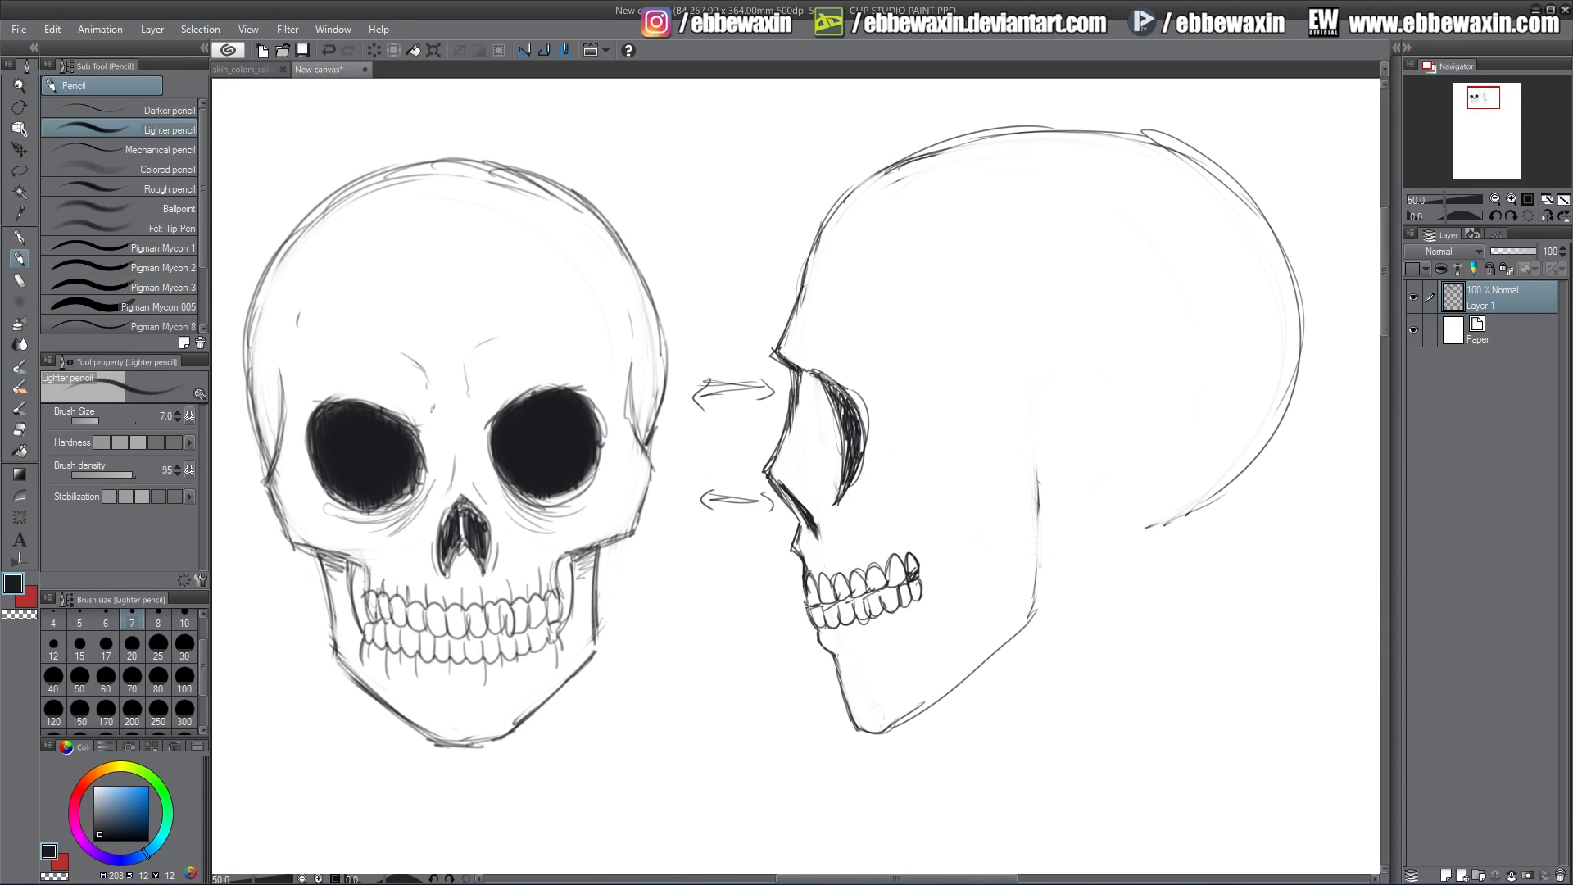
drag(806, 368, 845, 404)
key(e)
mouse_move(842, 502)
mouse_down()
mouse_move(856, 465)
mouse_move(841, 485)
mouse_move(855, 519)
mouse_up()
key(p)
mouse_move(801, 410)
mouse_down()
mouse_move(763, 469)
mouse_move(805, 480)
mouse_up()
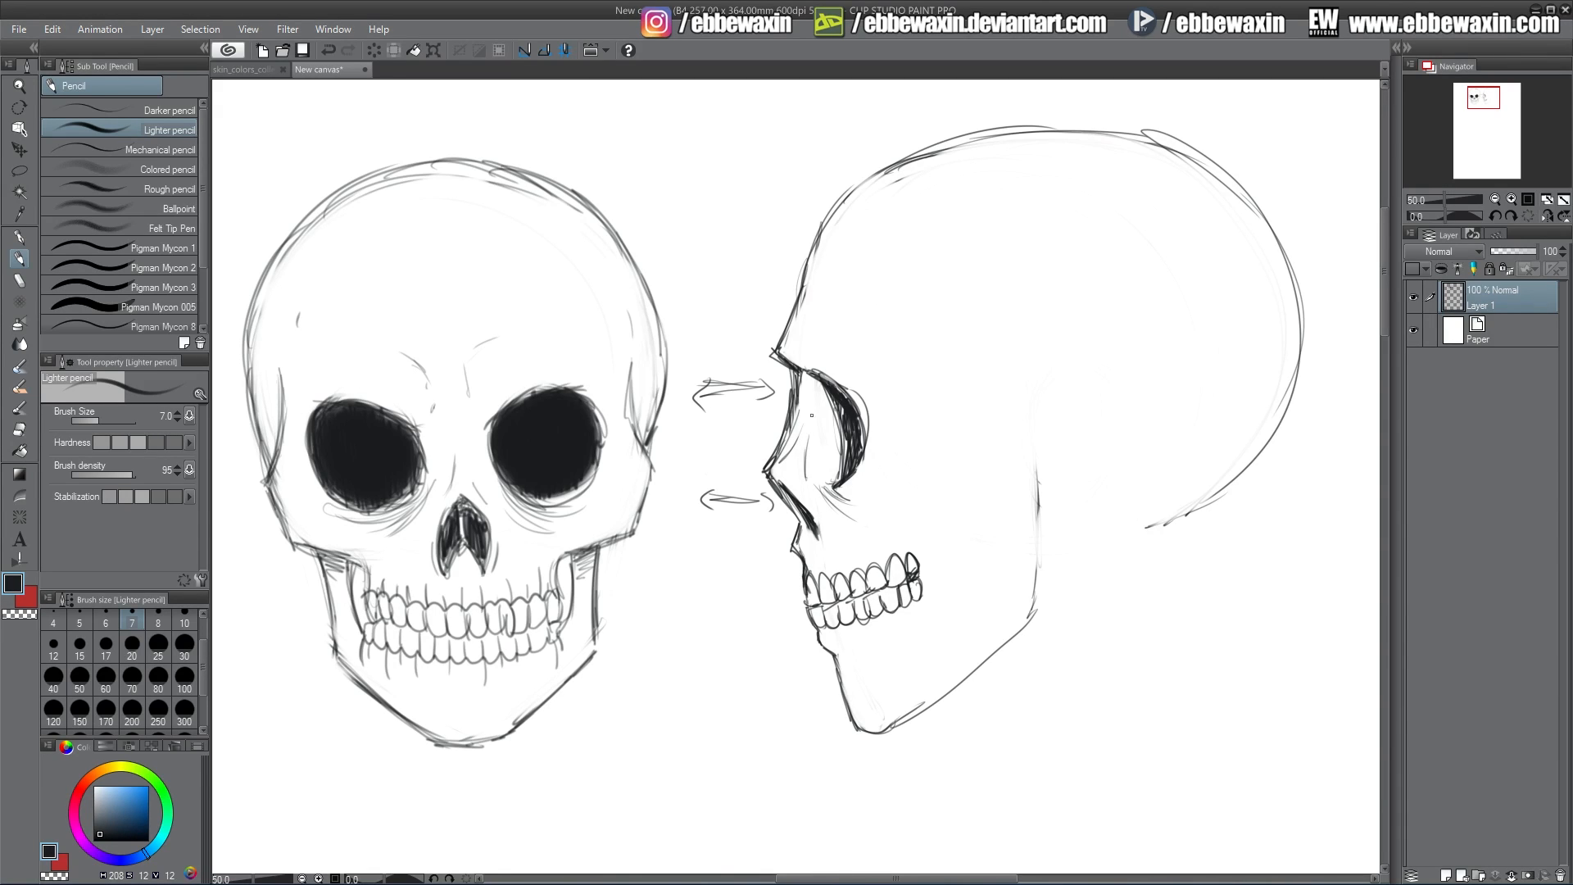
drag(809, 414, 813, 456)
- Add short root lines above the side-view skull's upper teeth
mouse_move(818, 559)
mouse_down()
mouse_move(819, 586)
mouse_move(865, 573)
mouse_up()
mouse_move(867, 562)
mouse_down()
mouse_move(868, 578)
mouse_move(904, 569)
mouse_up()
- Fill the side-view eye socket solid dark with the pencil at size 30, and set the brush size to 7
click(184, 644)
mouse_move(837, 394)
mouse_down()
mouse_move(848, 472)
mouse_move(838, 393)
mouse_move(854, 427)
mouse_up()
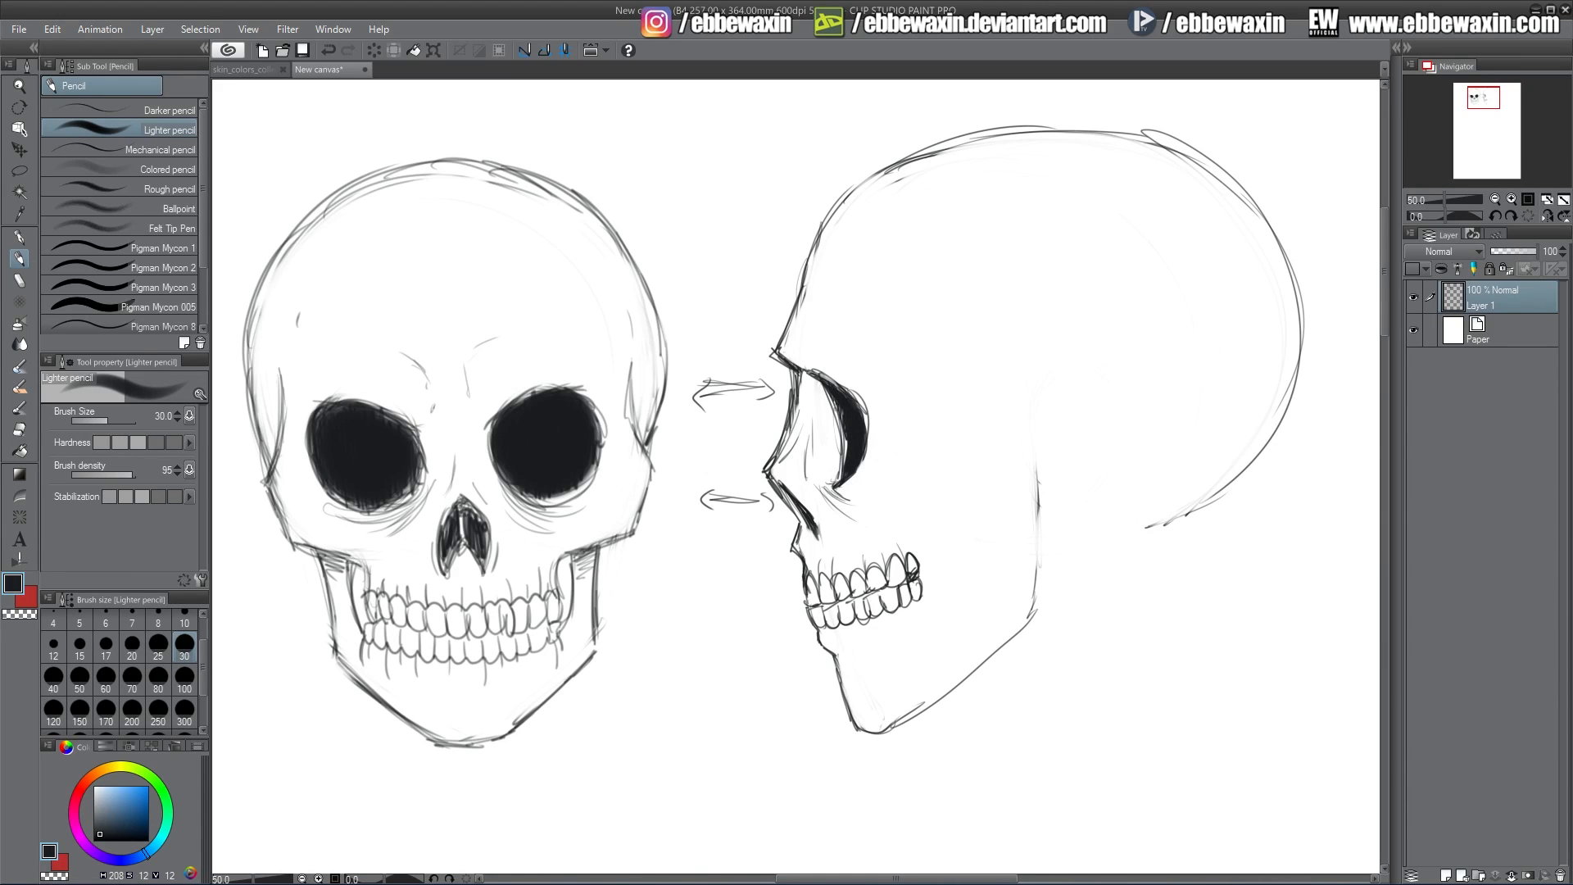
click(133, 616)
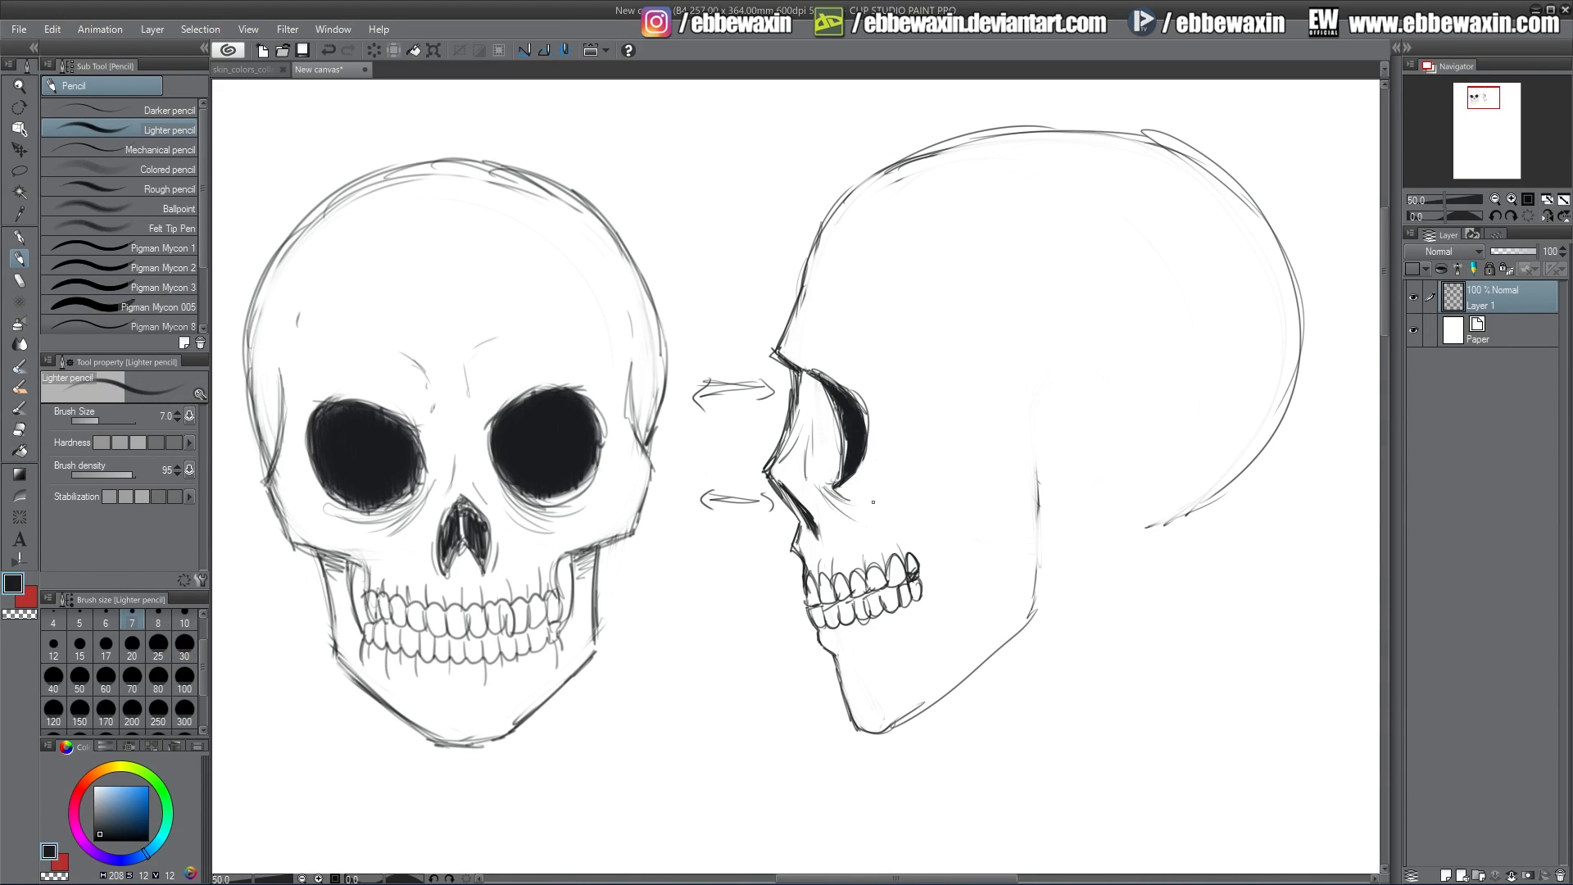
- Pencil the side-view cheekbone's lower contour rising into the arch, mark its matching angle beside the front-view cheek, and erase stray marks
drag(863, 520, 920, 537)
drag(624, 553, 658, 544)
mouse_move(680, 475)
mouse_down()
mouse_move(660, 543)
mouse_move(667, 518)
mouse_up()
mouse_move(868, 518)
mouse_down()
mouse_move(939, 541)
mouse_move(921, 534)
mouse_move(977, 491)
mouse_up()
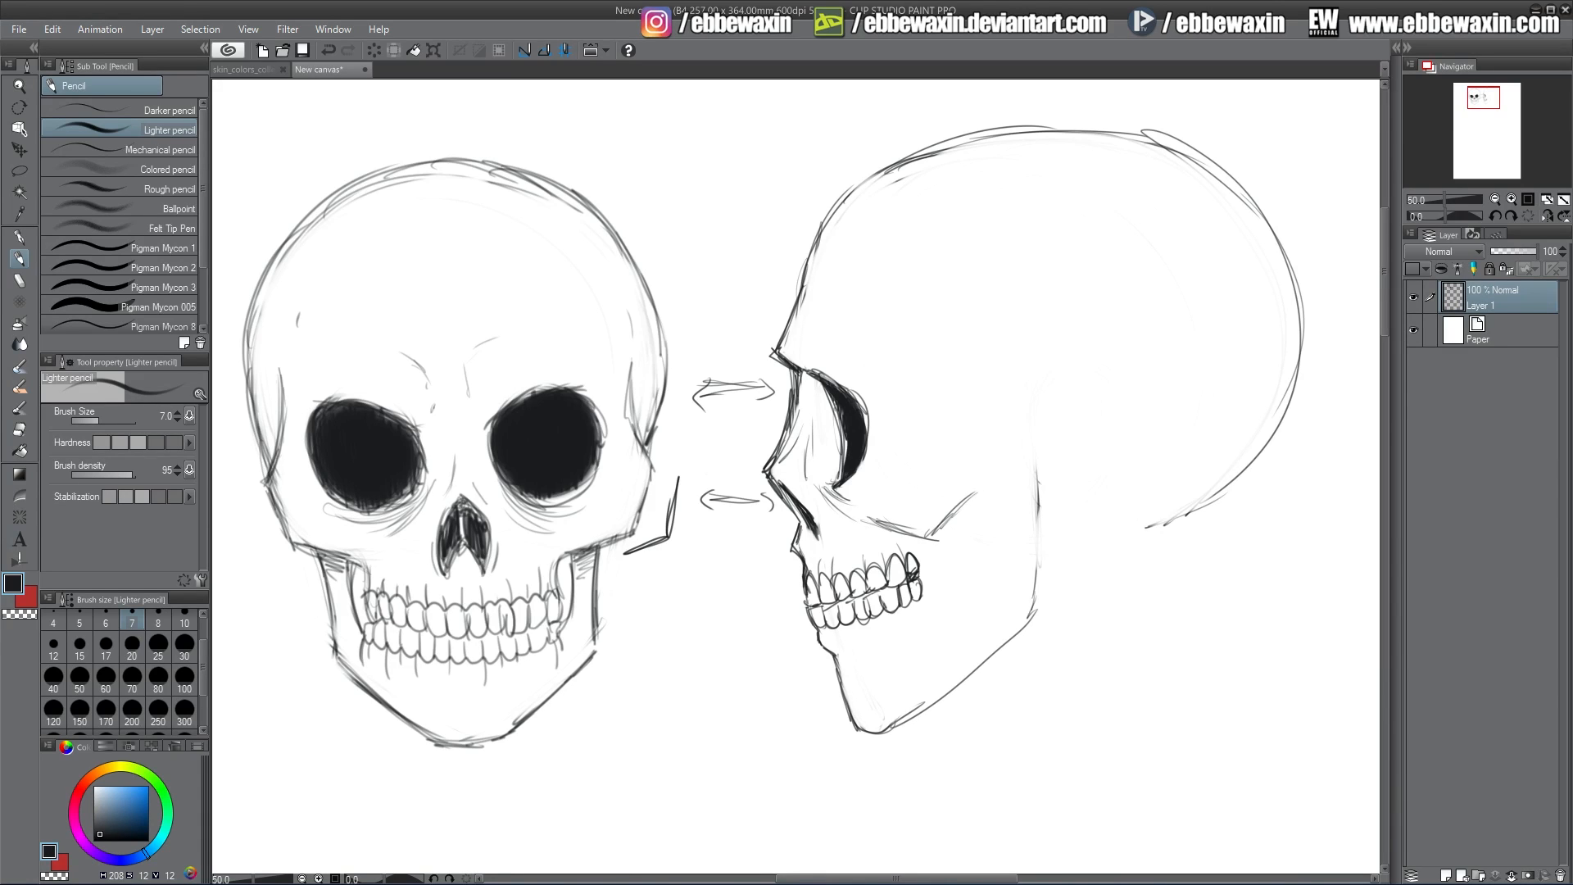
mouse_move(869, 518)
mouse_down()
mouse_move(931, 537)
mouse_move(992, 485)
mouse_move(1114, 467)
mouse_move(955, 508)
mouse_move(938, 537)
mouse_up()
click(19, 428)
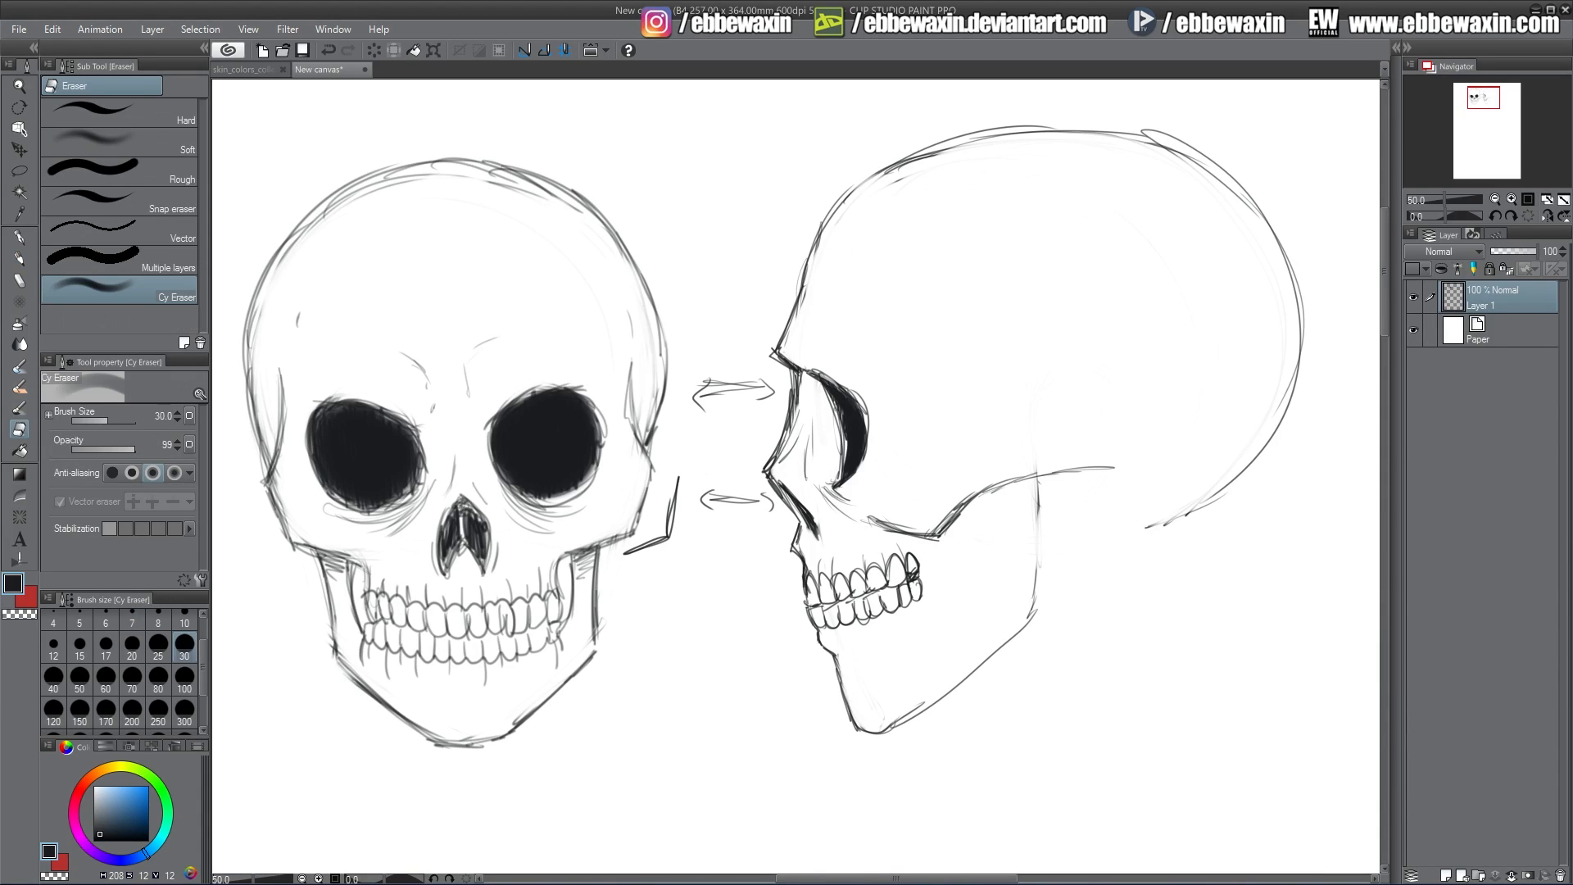
click(19, 259)
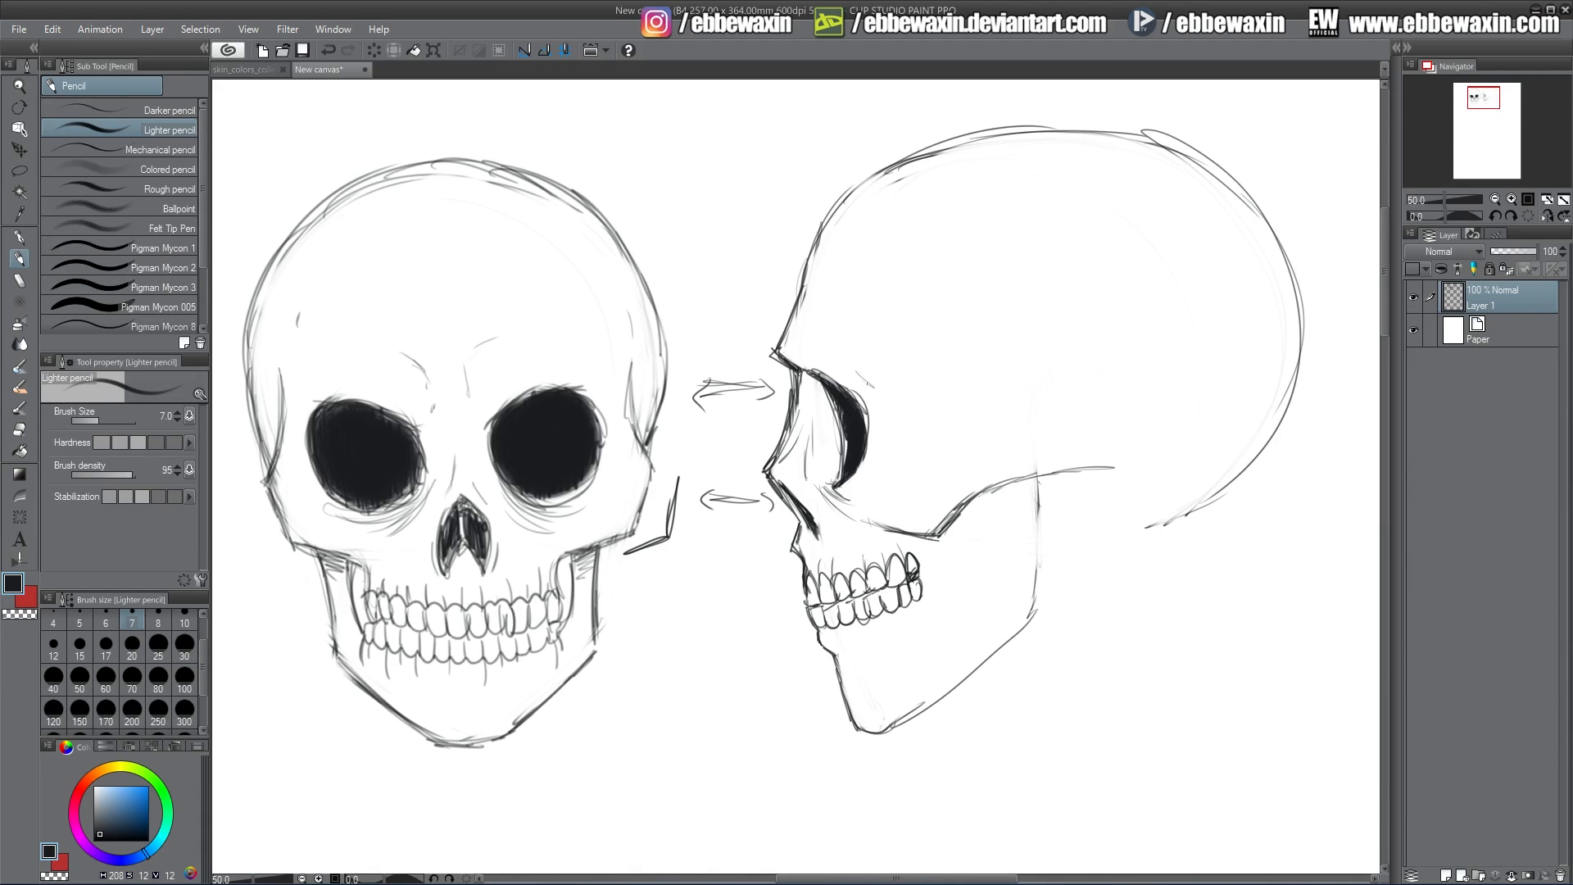
- Draw the side-view temple line curving behind the socket into the cheekbone arch's upper edge, with short hatching in the corner
drag(855, 363, 882, 390)
mouse_move(644, 362)
mouse_down()
mouse_move(641, 401)
mouse_move(642, 389)
mouse_up()
drag(858, 336, 911, 469)
mouse_move(890, 409)
mouse_down()
mouse_move(916, 469)
mouse_move(1078, 443)
mouse_move(927, 464)
mouse_move(937, 446)
mouse_move(892, 439)
mouse_move(950, 458)
mouse_up()
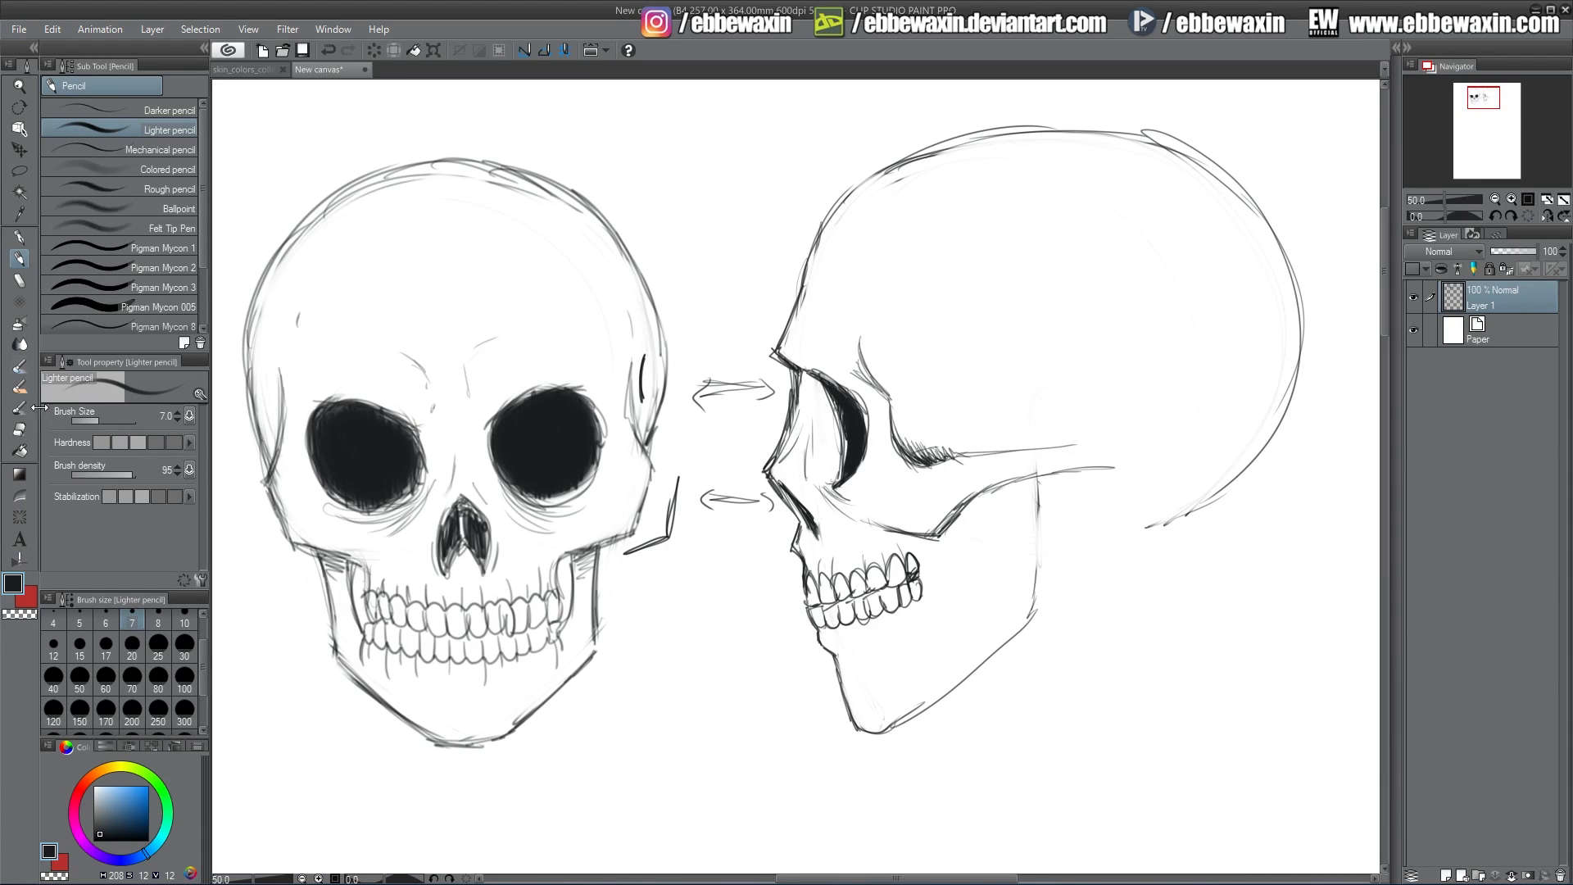
click(19, 429)
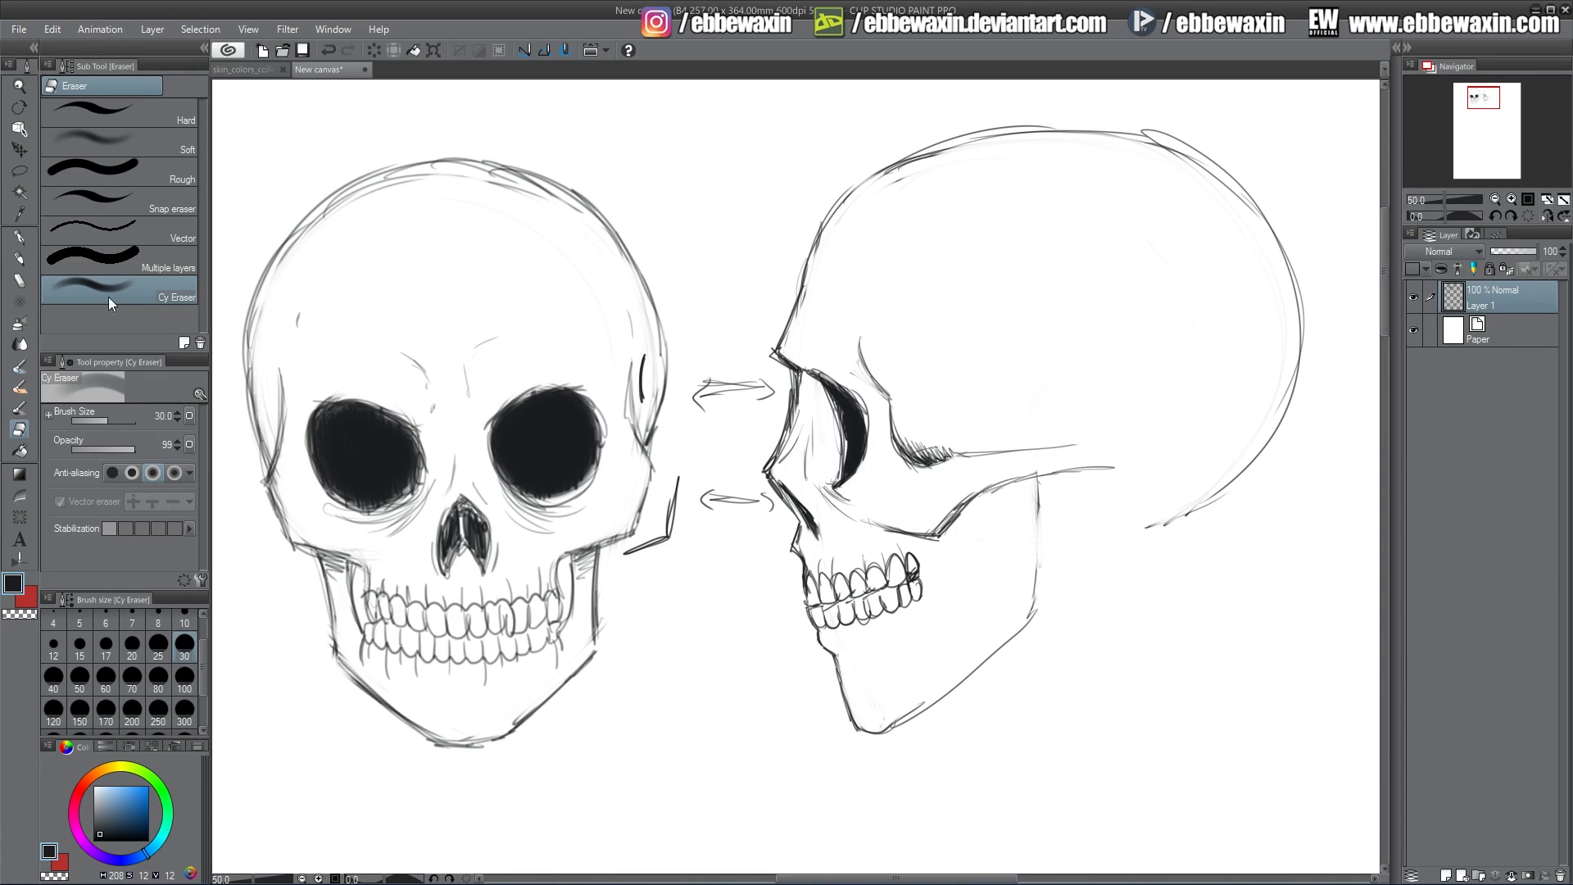
click(19, 259)
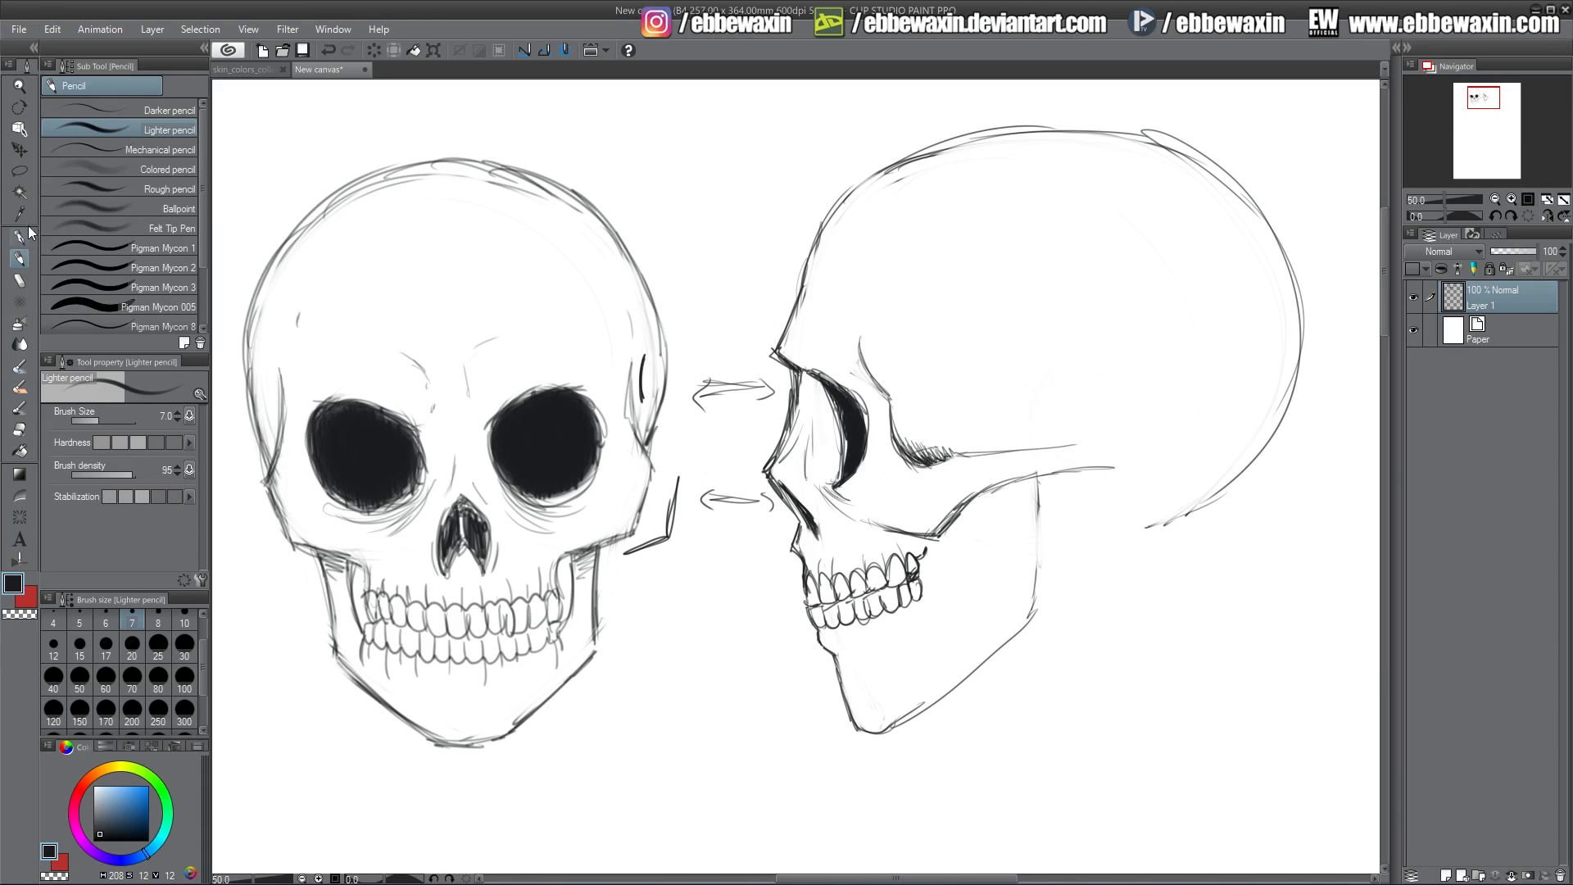
- Lasso the lower line of the side-view cheekbone arch, shift it slightly upward with a transform, and deselect it
click(19, 169)
mouse_move(1055, 471)
mouse_down()
mouse_move(930, 539)
mouse_move(868, 519)
mouse_move(879, 495)
mouse_move(1031, 455)
mouse_move(1133, 454)
mouse_move(1058, 471)
mouse_up()
key(ctrl+t)
click(183, 212)
click(731, 341)
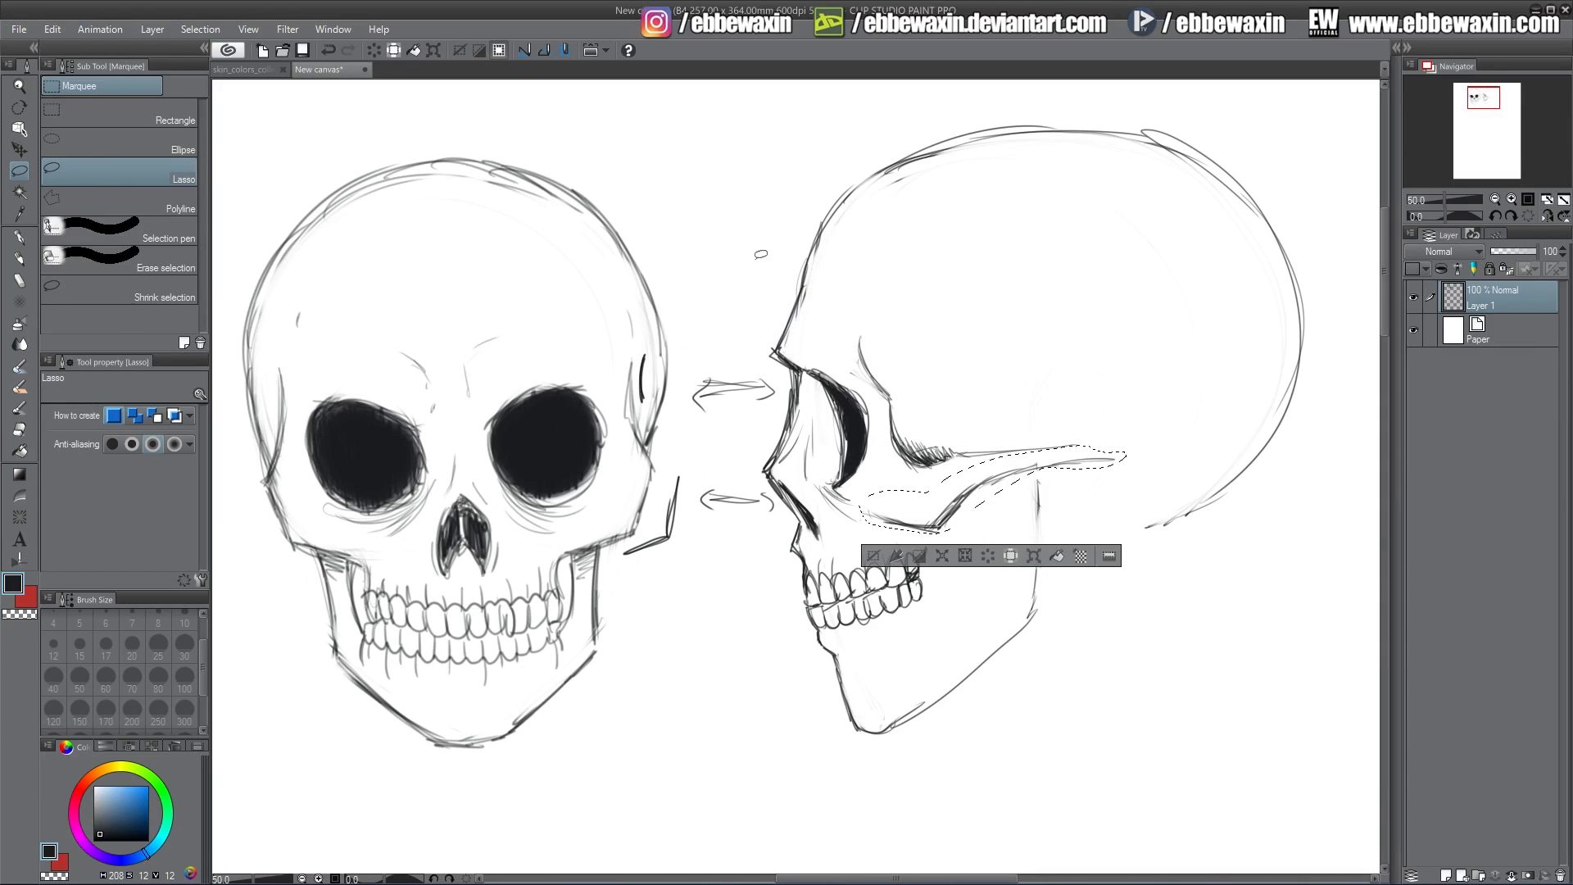
key(ctrl+d)
key(p)
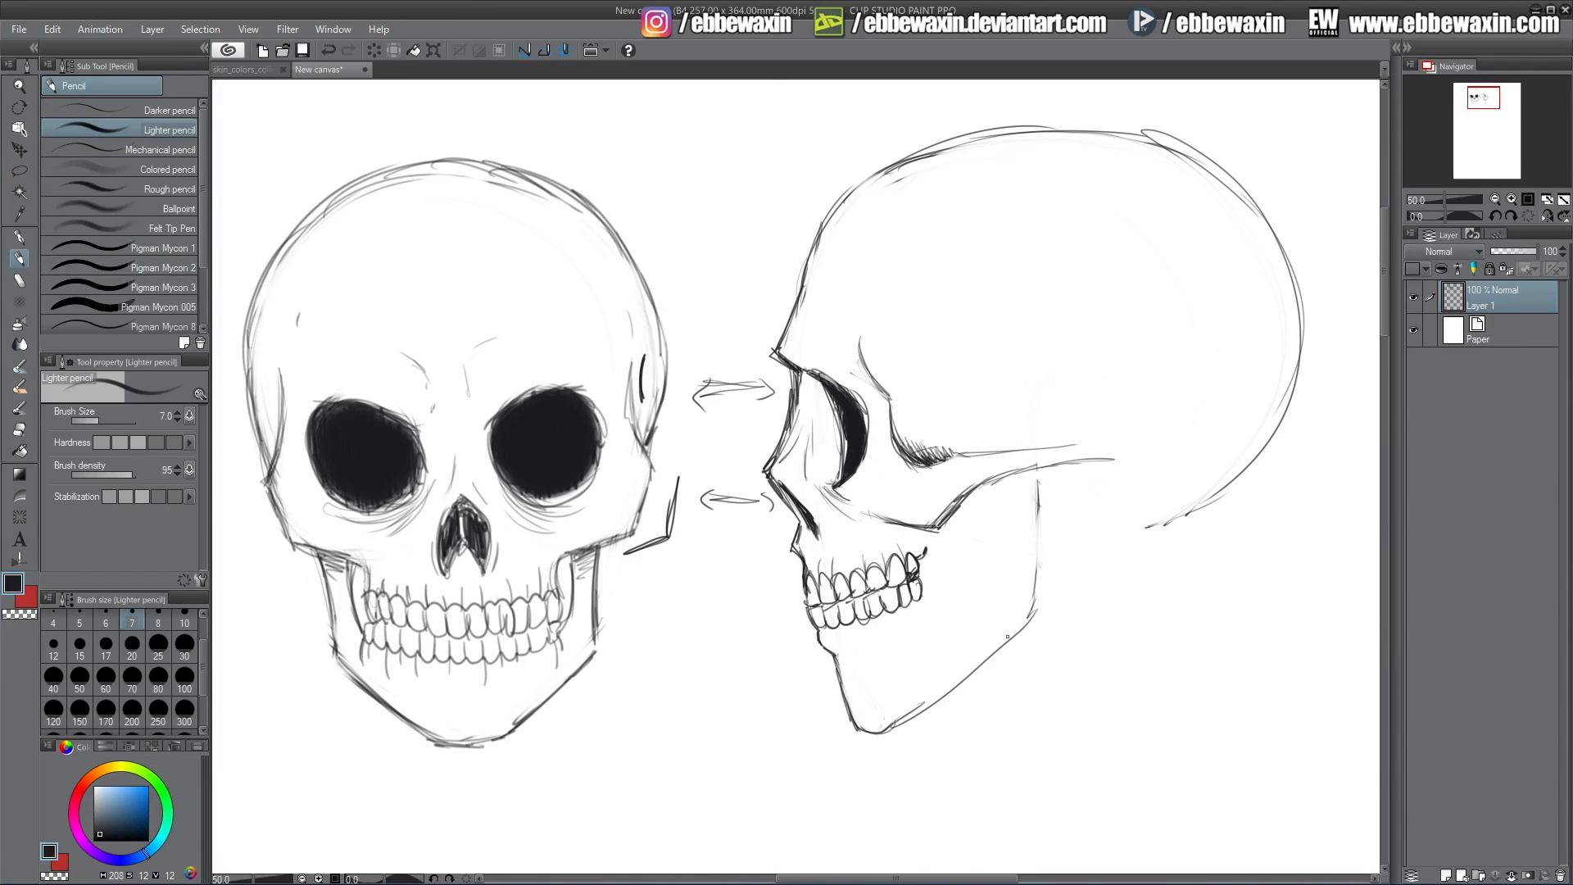
- Draw the jawbone's front edge behind the side-view teeth and the curved notch under the cheekbone arch, erasing stray lines
drag(975, 490, 919, 560)
mouse_move(1008, 478)
mouse_down()
mouse_move(999, 528)
mouse_move(948, 521)
mouse_move(933, 603)
mouse_move(939, 529)
mouse_up()
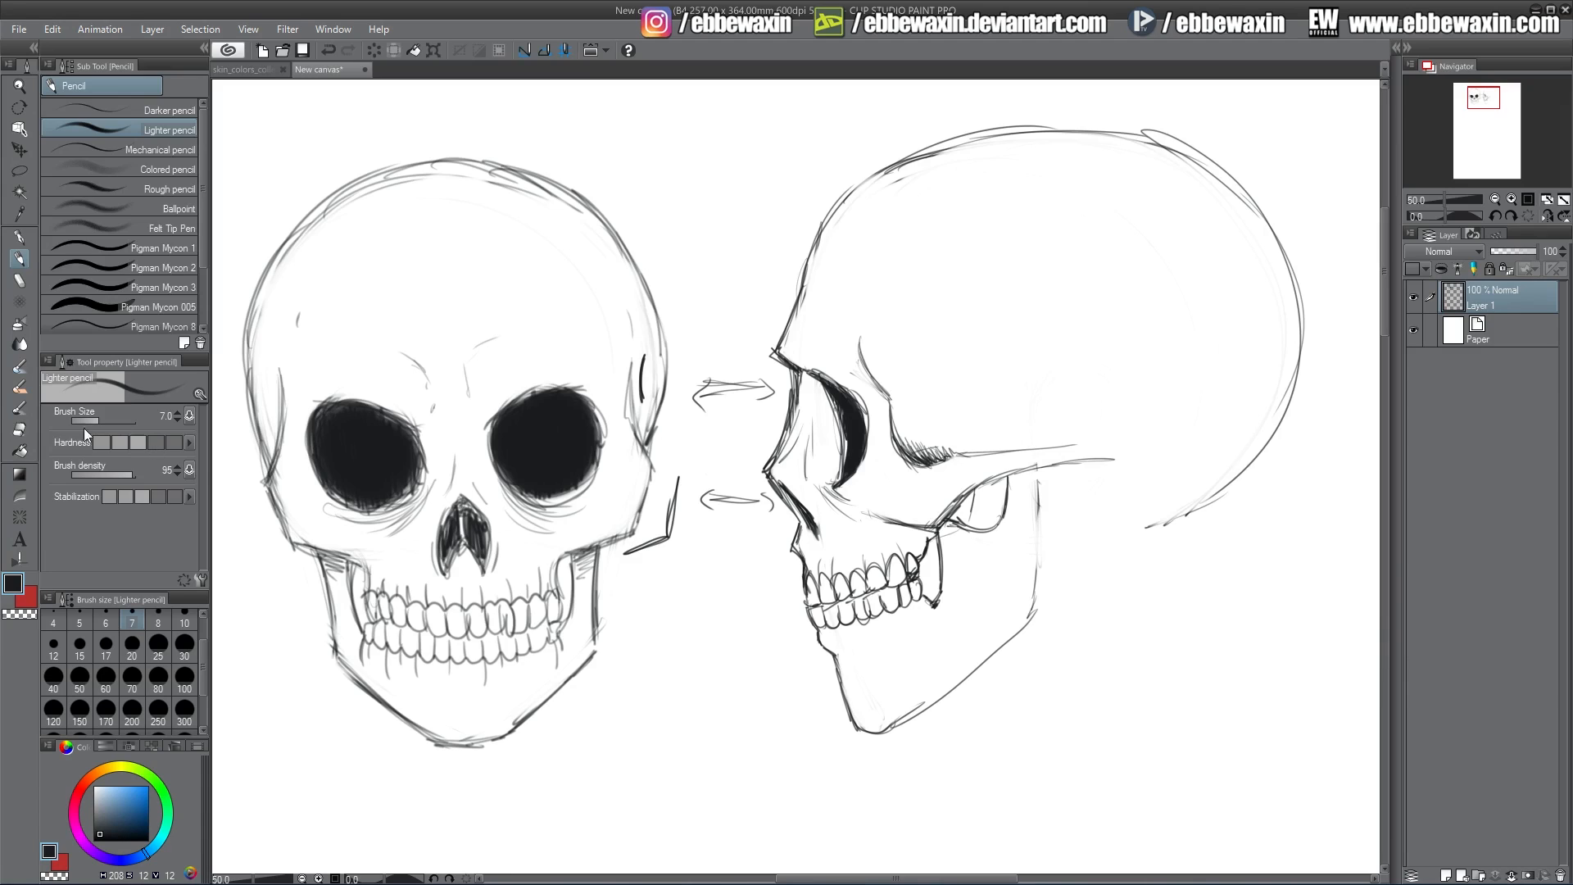
click(19, 428)
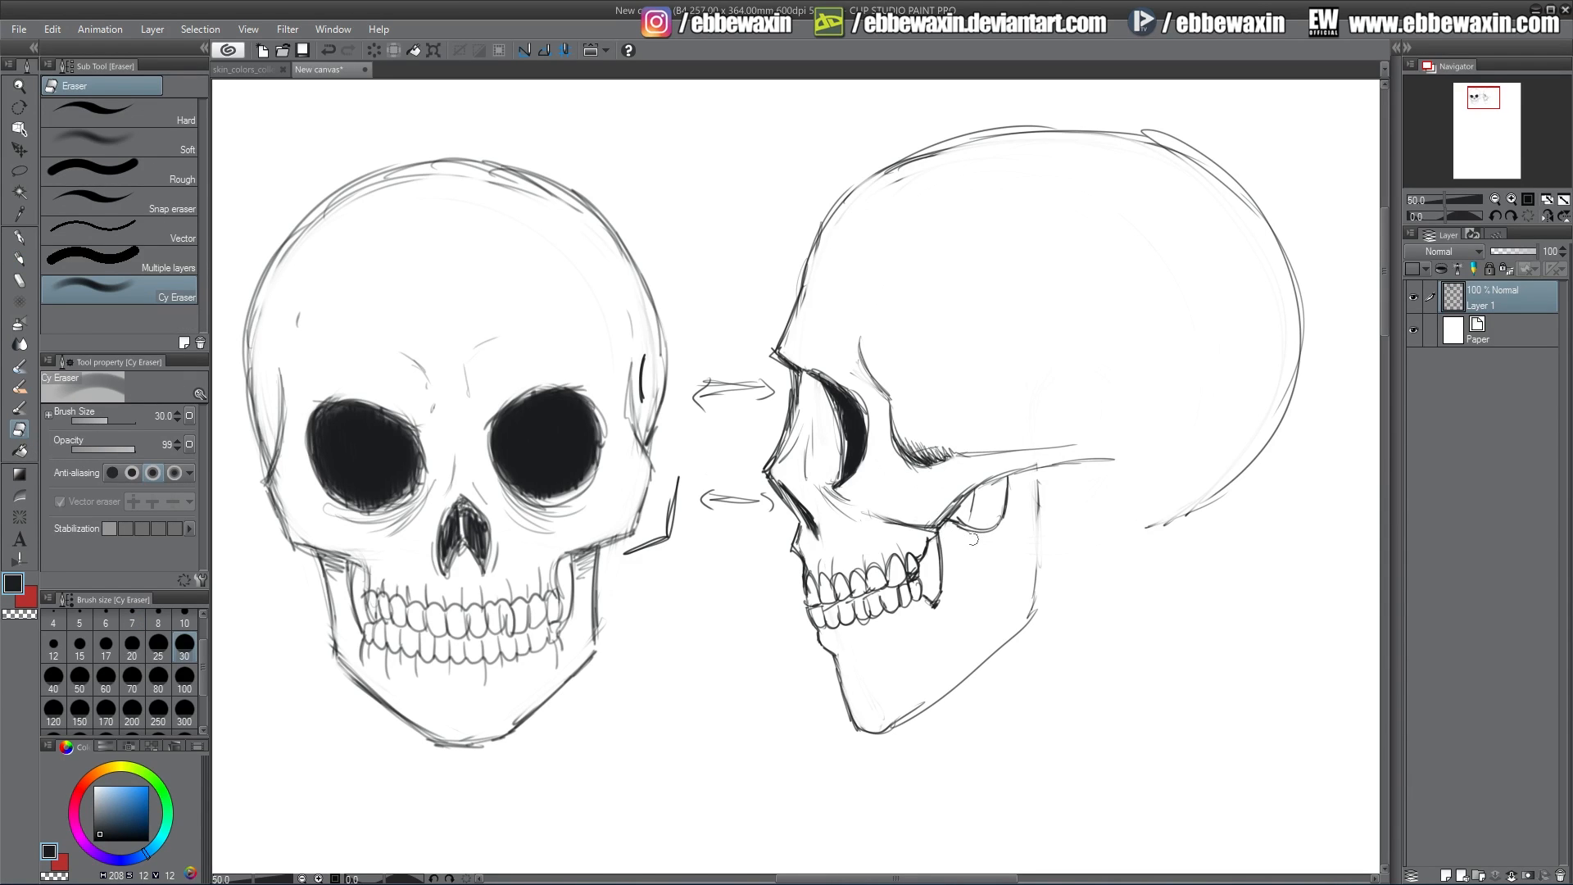
click(19, 258)
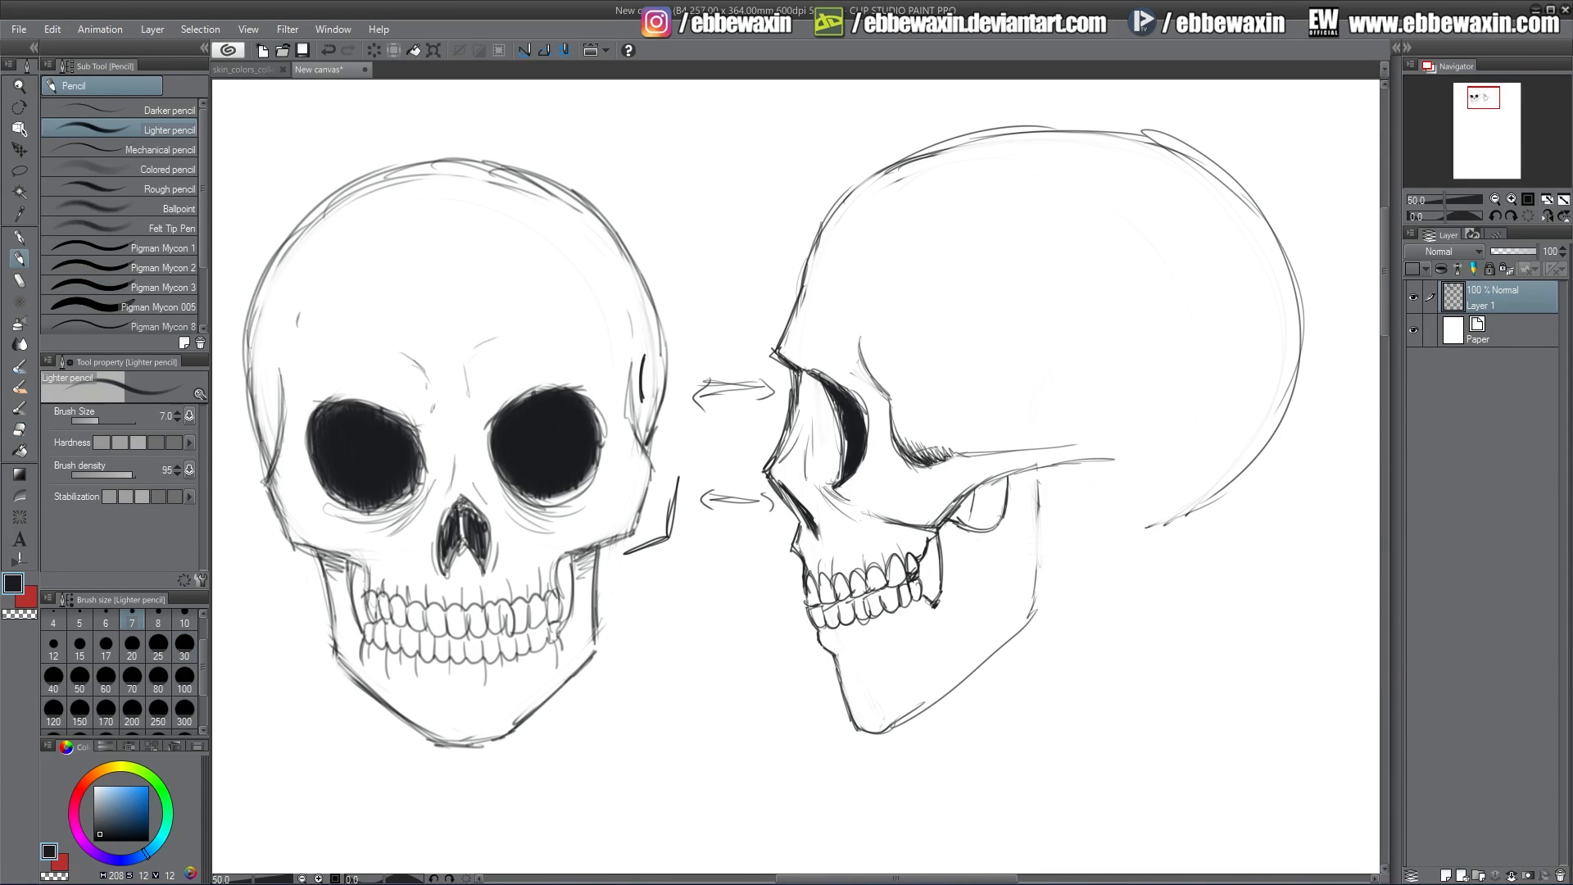
- Darken the side-view jaw's rear edge, add root lines under the lower teeth, and draw the skull base back to the cranium
drag(977, 490, 961, 523)
mouse_move(1028, 473)
mouse_down()
mouse_move(1035, 598)
mouse_move(1016, 641)
mouse_up()
drag(826, 627, 868, 650)
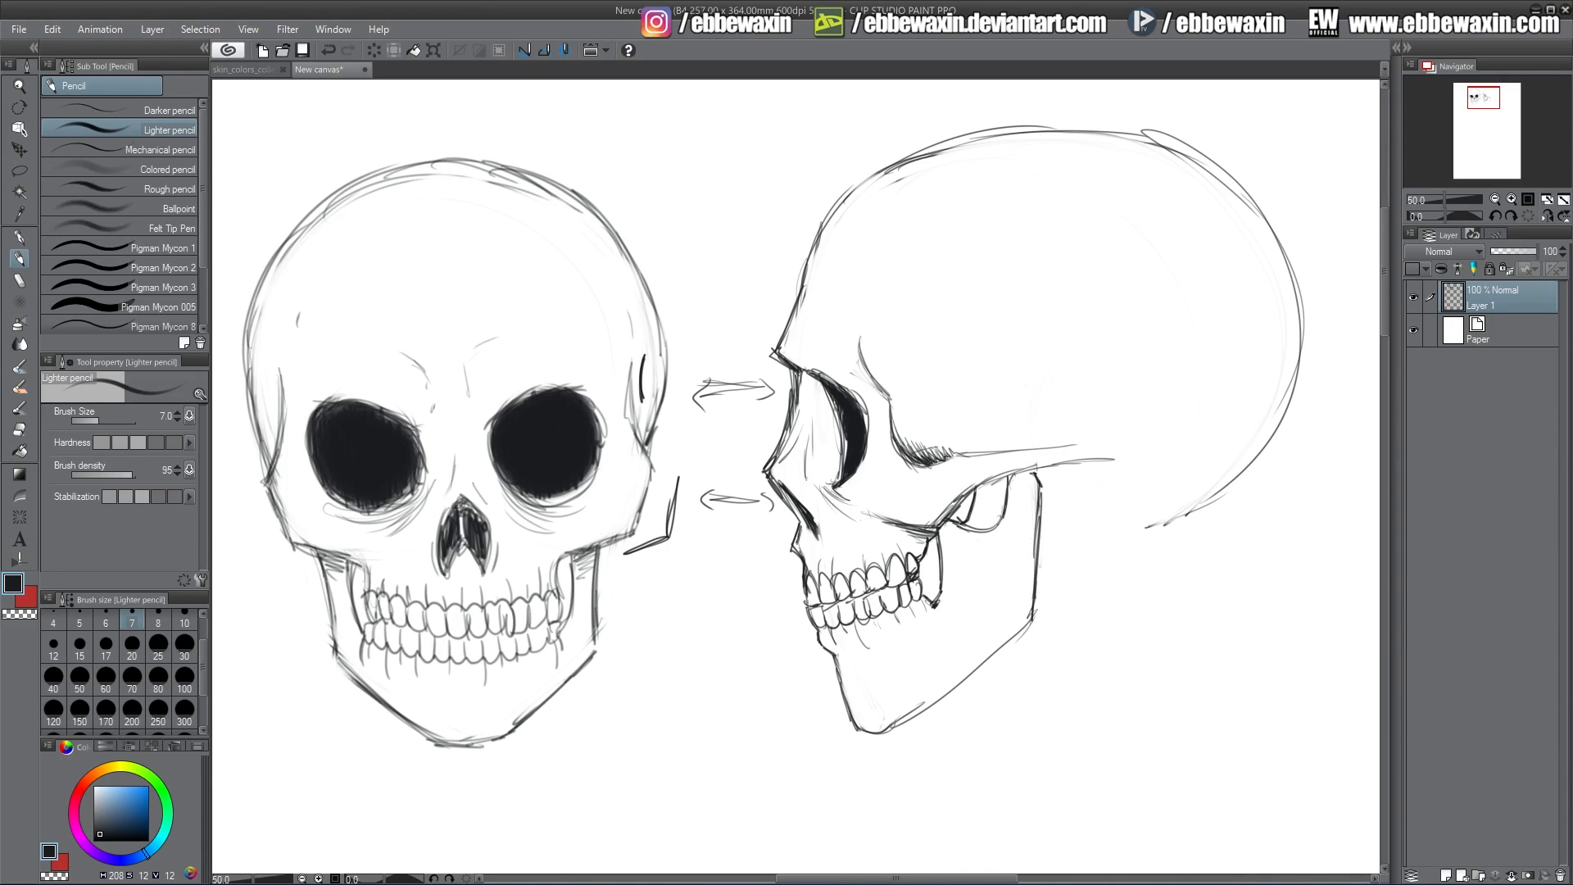
drag(972, 495, 954, 521)
mouse_move(1032, 478)
mouse_down()
mouse_move(1154, 531)
mouse_move(1256, 460)
mouse_move(1137, 516)
mouse_up()
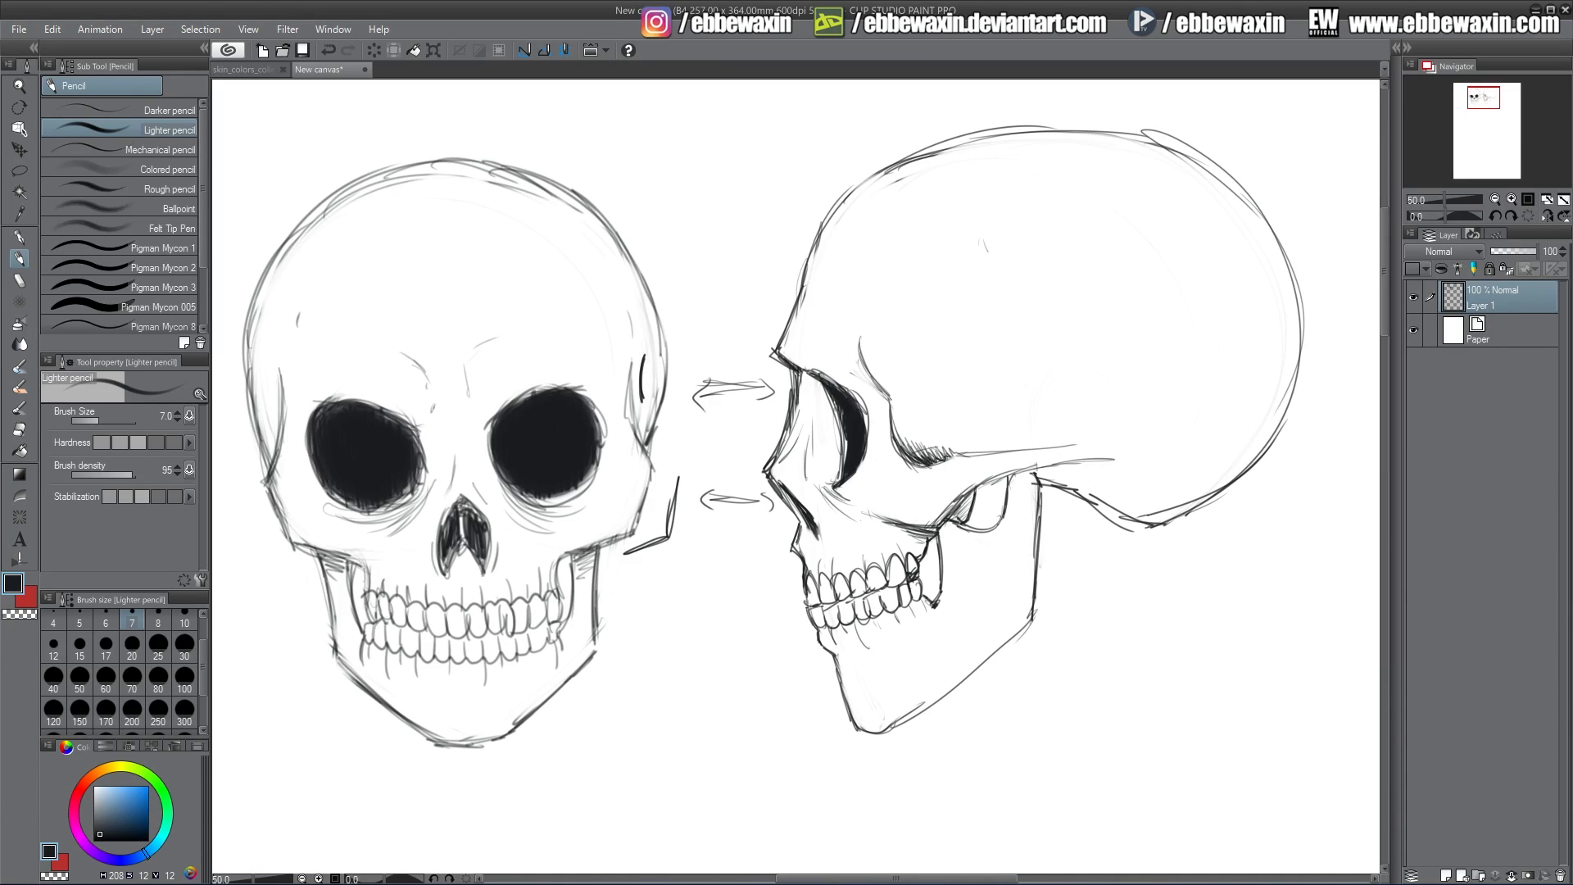
- Add small surface marks on the side-view cranium, hatch around the jaw joint, and shade the eye socket's upper rim
drag(987, 250, 1010, 271)
drag(1029, 472, 1014, 484)
mouse_move(1033, 476)
mouse_down()
mouse_move(1014, 488)
mouse_move(1039, 474)
mouse_up()
drag(1082, 465, 1011, 485)
drag(1037, 482, 1008, 493)
drag(797, 370, 820, 395)
drag(804, 378, 822, 387)
mouse_move(810, 375)
mouse_down()
mouse_move(843, 465)
mouse_move(842, 423)
mouse_move(849, 486)
mouse_up()
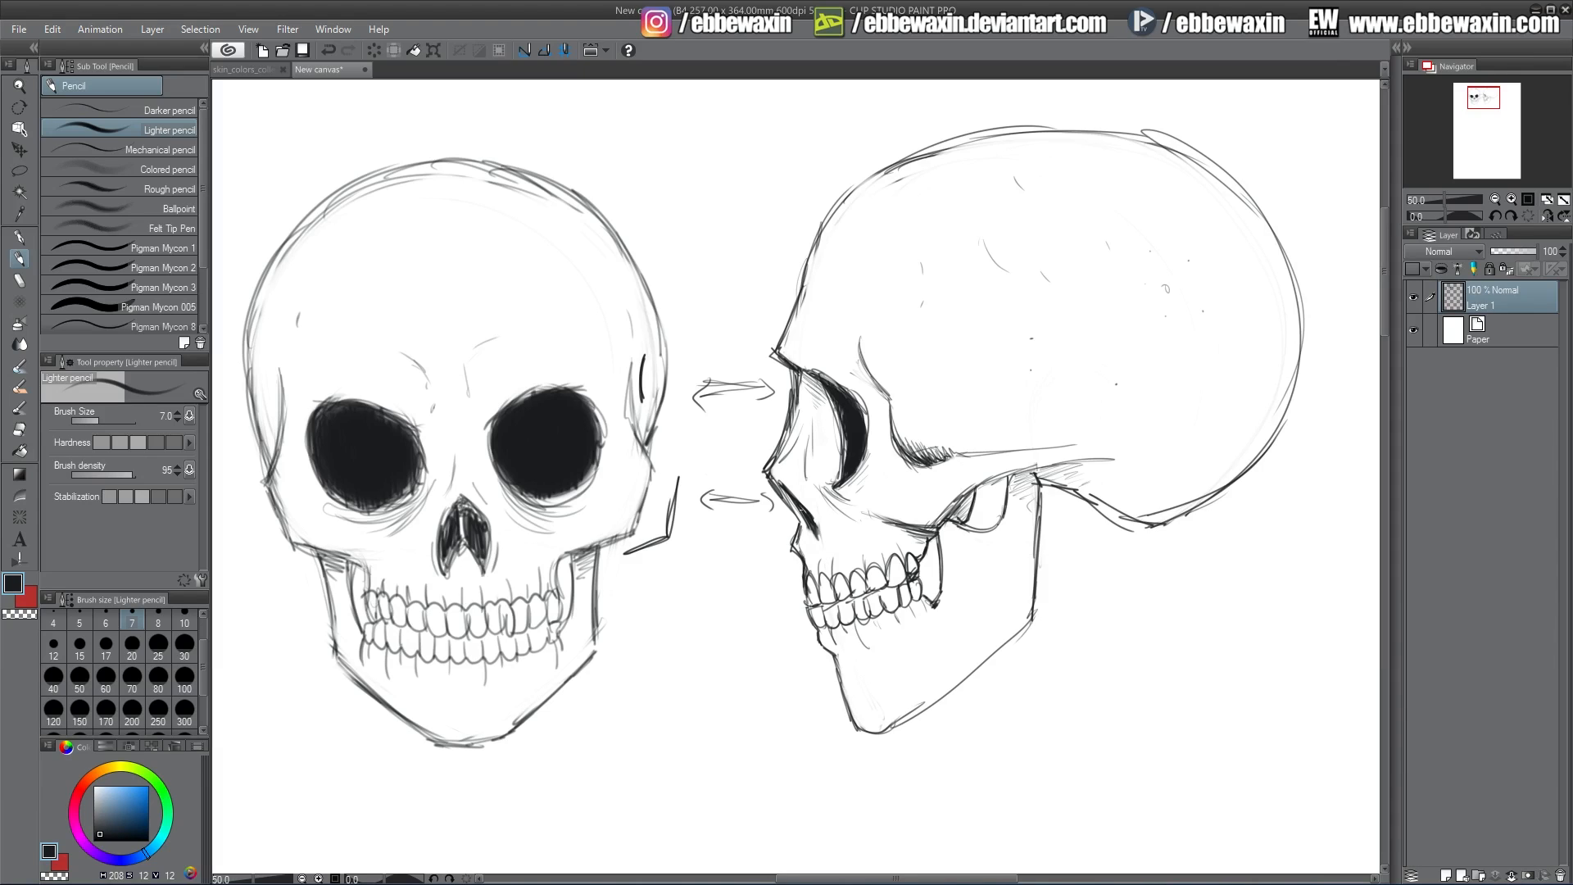
- Shade the side-view nasal opening, hatch the lower jaw, and strengthen the jaw's bottom edge and the brow contour
drag(791, 505, 803, 518)
mouse_move(775, 485)
mouse_down()
mouse_move(801, 523)
mouse_move(780, 490)
mouse_up()
drag(855, 704, 876, 733)
drag(915, 683, 925, 711)
drag(939, 653, 950, 694)
mouse_move(1028, 611)
mouse_down()
mouse_move(1029, 631)
mouse_move(957, 688)
mouse_move(862, 734)
mouse_up()
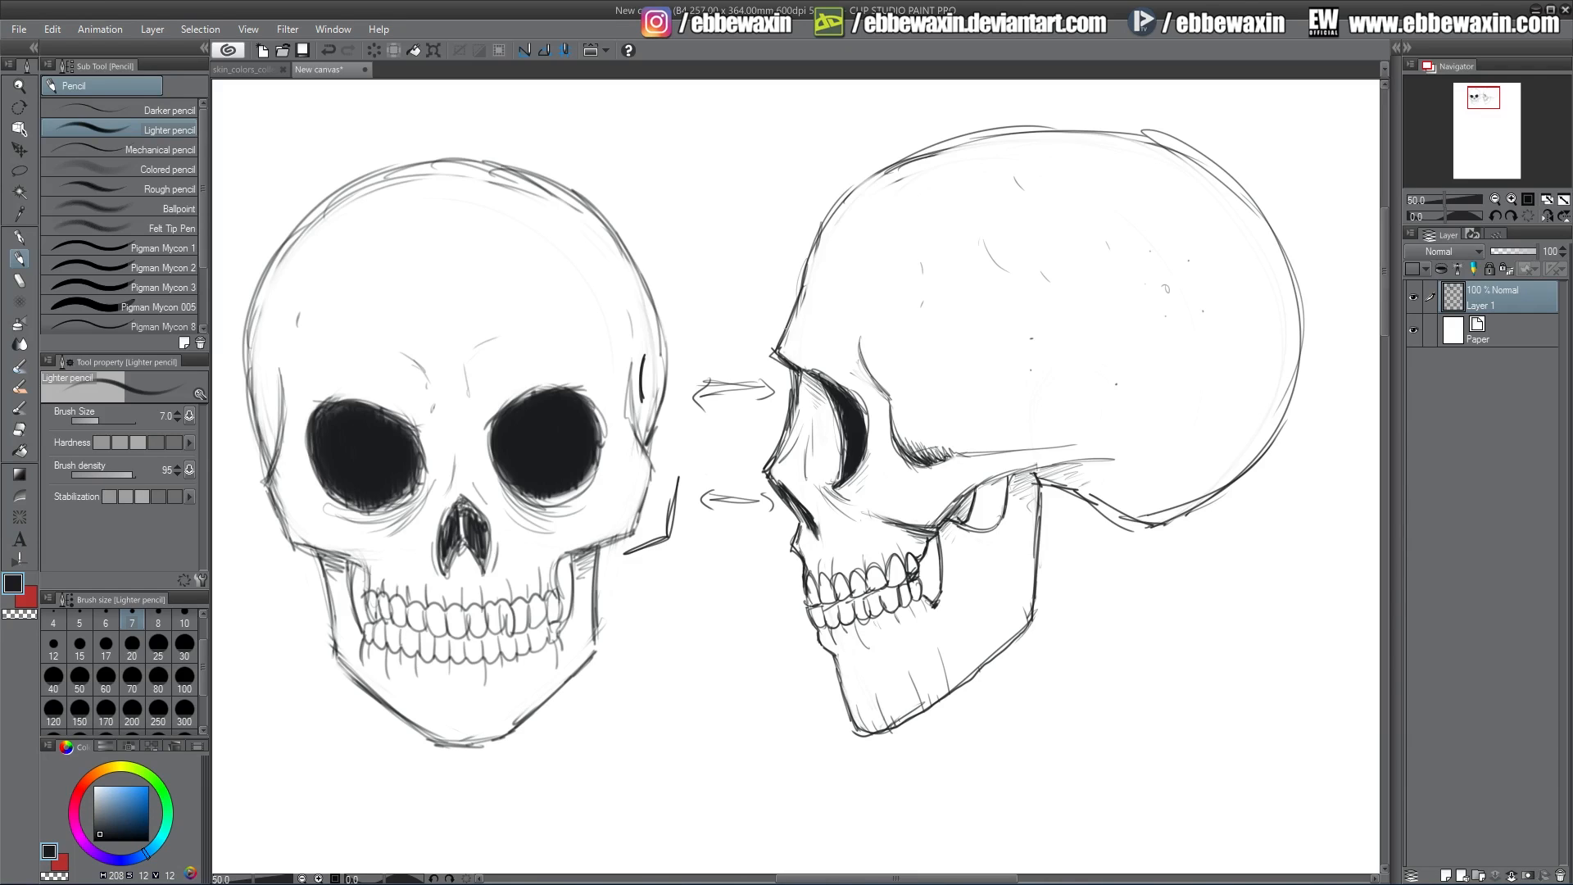
drag(775, 348, 800, 303)
- Draw a small cartoon skull outline below the two skulls, a circle with three blocky teeth, and erase the lines joining them
mouse_move(1274, 437)
mouse_down()
mouse_move(1340, 226)
mouse_move(1395, 166)
mouse_up()
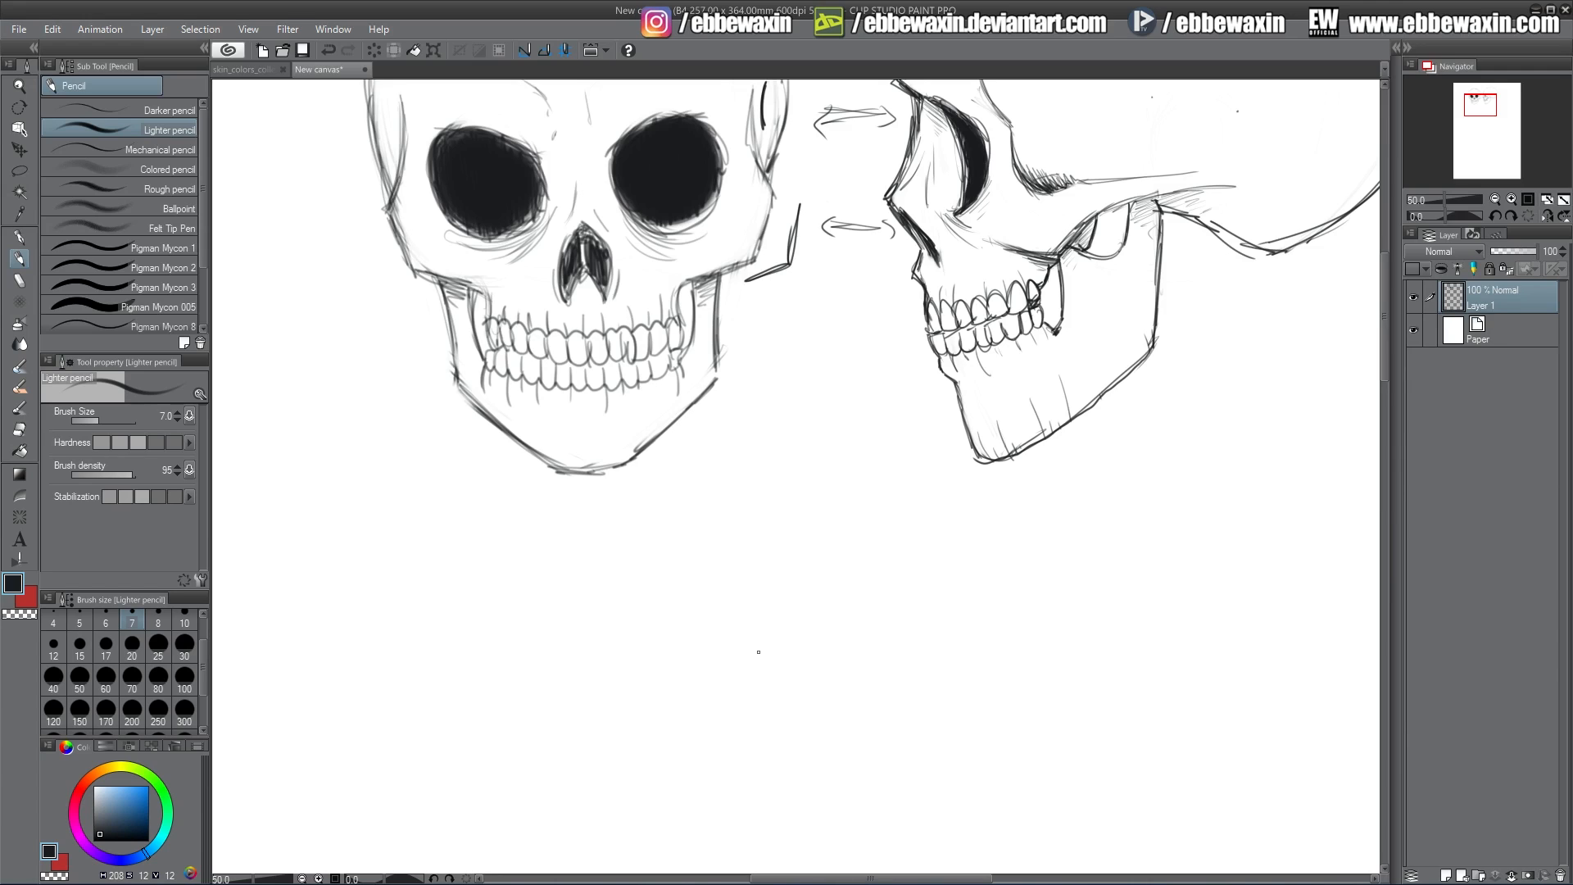
mouse_move(734, 673)
mouse_down()
mouse_move(772, 573)
mouse_move(833, 672)
mouse_move(778, 695)
mouse_move(836, 576)
mouse_move(720, 653)
mouse_move(826, 689)
mouse_move(805, 558)
mouse_move(749, 713)
mouse_move(773, 708)
mouse_move(783, 724)
mouse_move(804, 702)
mouse_move(816, 716)
mouse_move(834, 683)
mouse_up()
click(20, 428)
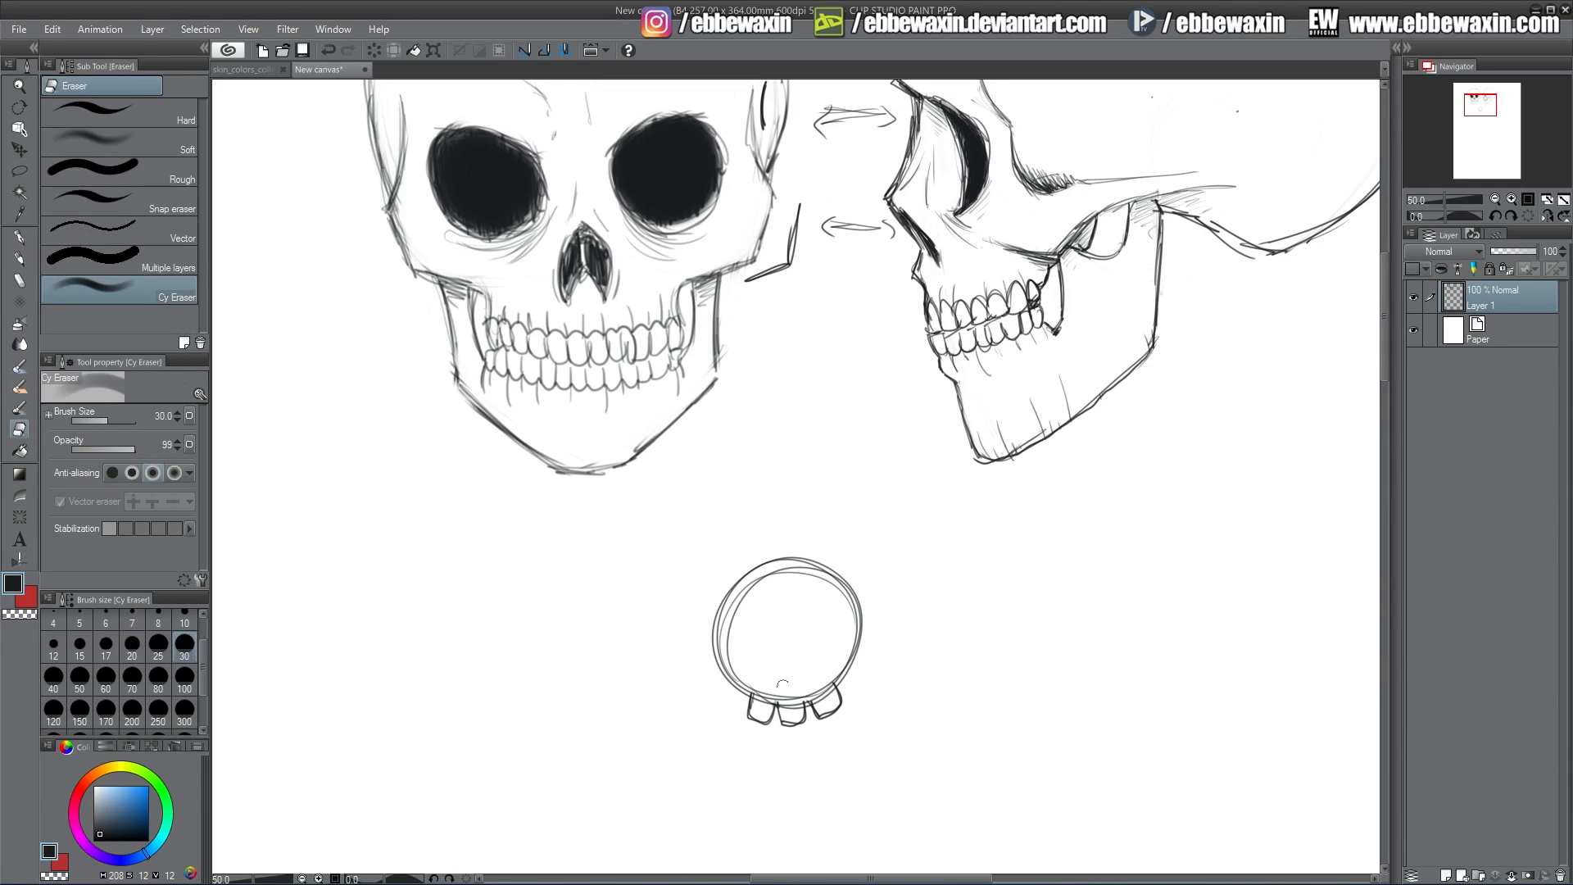
mouse_move(768, 691)
mouse_down()
mouse_move(793, 706)
mouse_move(830, 684)
mouse_up()
click(20, 258)
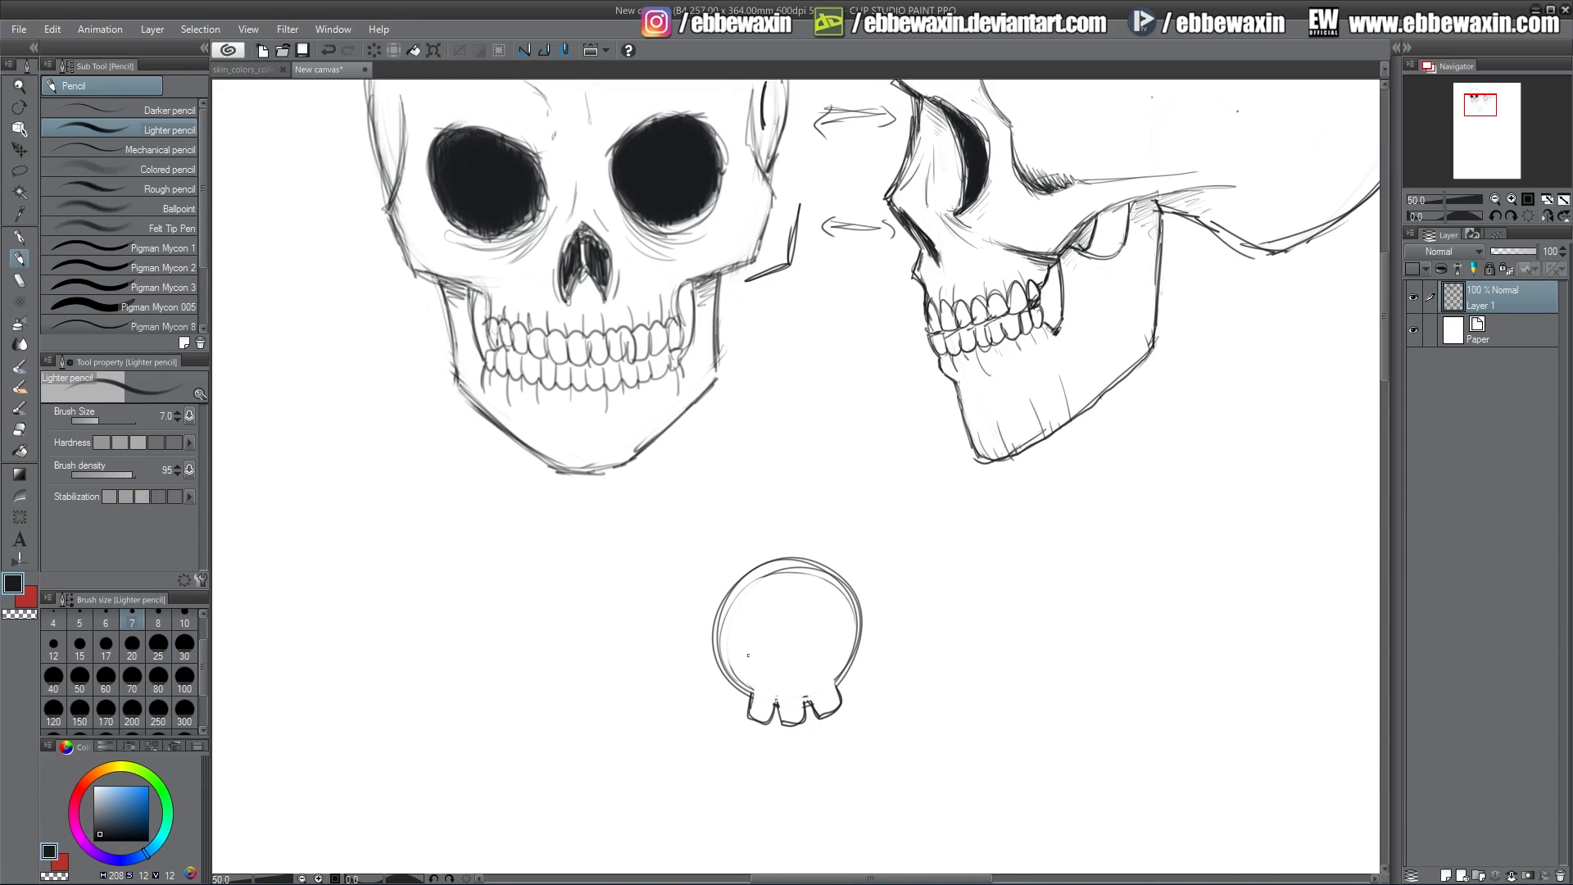
- Draw two oval eye sockets and a small triangular nose on the cartoon skull and fill them with dark pencil strokes
mouse_move(748, 654)
mouse_down()
mouse_move(774, 633)
mouse_move(747, 659)
mouse_move(745, 635)
mouse_move(837, 656)
mouse_move(783, 684)
mouse_move(749, 645)
mouse_move(757, 666)
mouse_move(764, 626)
mouse_move(768, 662)
mouse_move(777, 632)
mouse_move(750, 639)
mouse_move(758, 621)
mouse_move(778, 635)
mouse_up()
mouse_move(764, 665)
mouse_down()
mouse_move(773, 639)
mouse_move(750, 632)
mouse_move(806, 624)
mouse_up()
drag(807, 658, 813, 618)
drag(814, 660, 820, 620)
drag(819, 662, 825, 623)
mouse_move(826, 660)
mouse_down()
mouse_move(834, 630)
mouse_move(817, 616)
mouse_move(833, 630)
mouse_up()
drag(822, 657, 822, 622)
drag(809, 655, 807, 618)
drag(817, 651, 829, 630)
drag(811, 636, 831, 614)
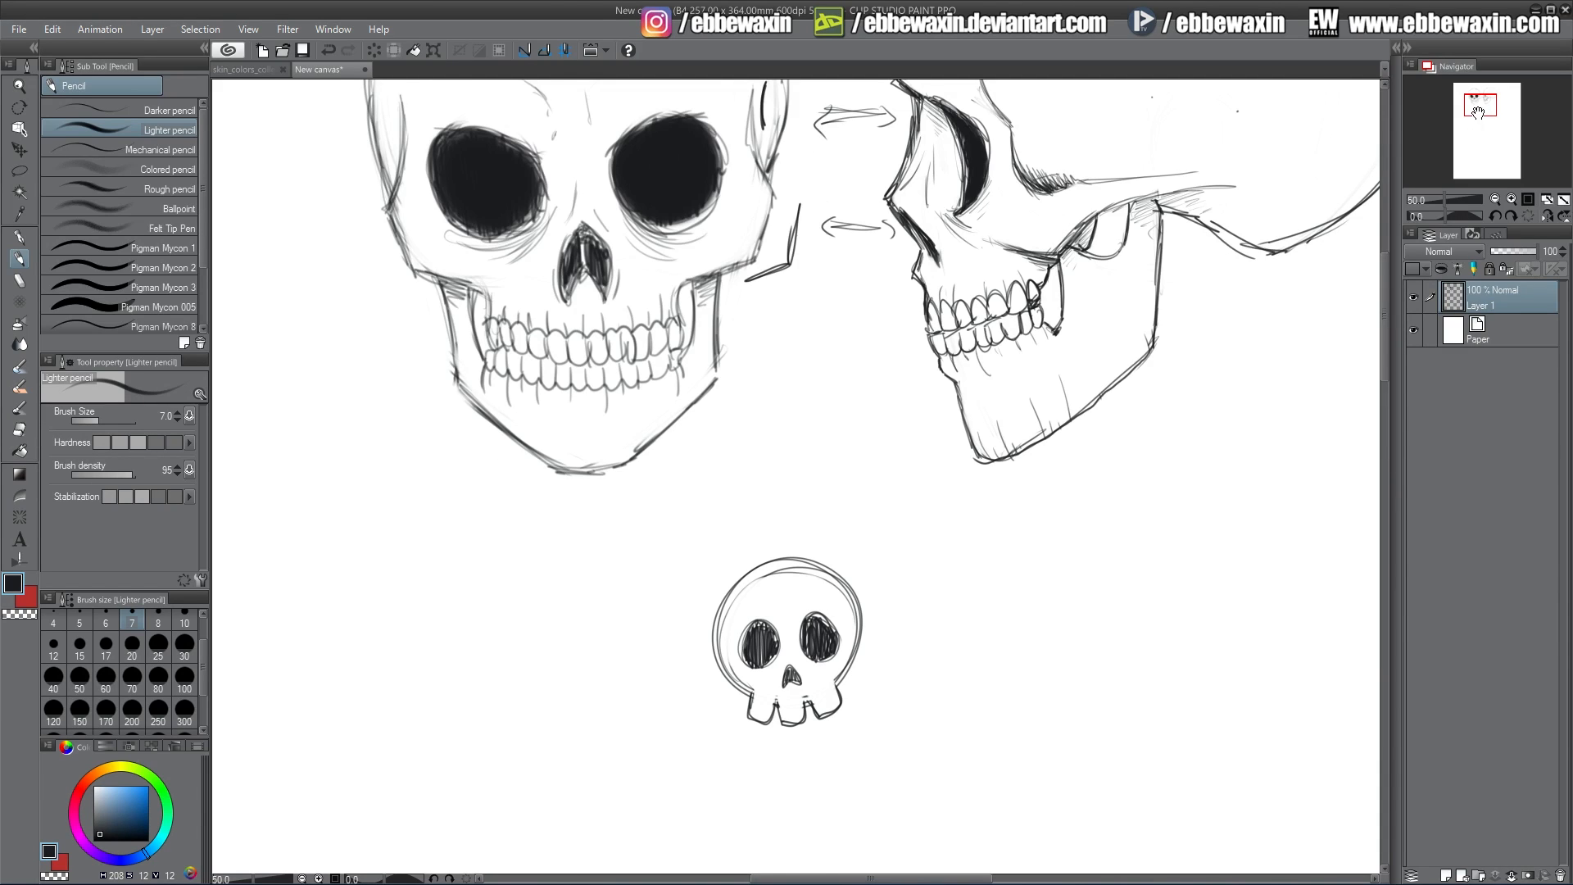
- Sketch a head circle in the empty area beside the cartoon skull and add a pointed jaw and two ears
mouse_move(1478, 114)
mouse_down()
mouse_move(1479, 100)
mouse_move(1474, 117)
mouse_up()
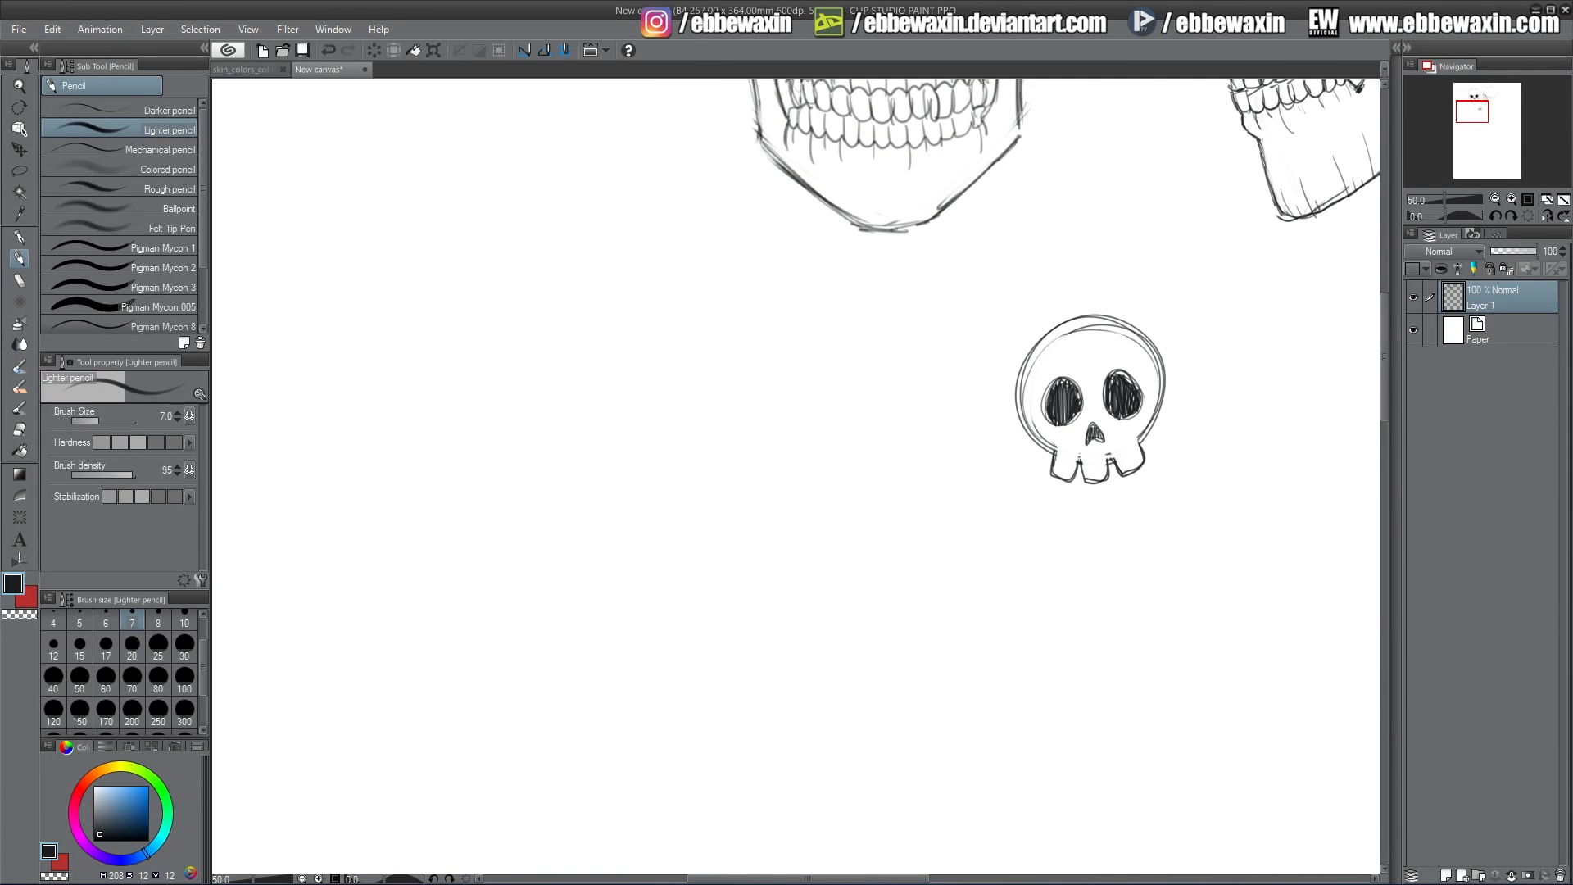
mouse_move(606, 444)
mouse_down()
mouse_move(659, 580)
mouse_move(573, 586)
mouse_move(684, 530)
mouse_up()
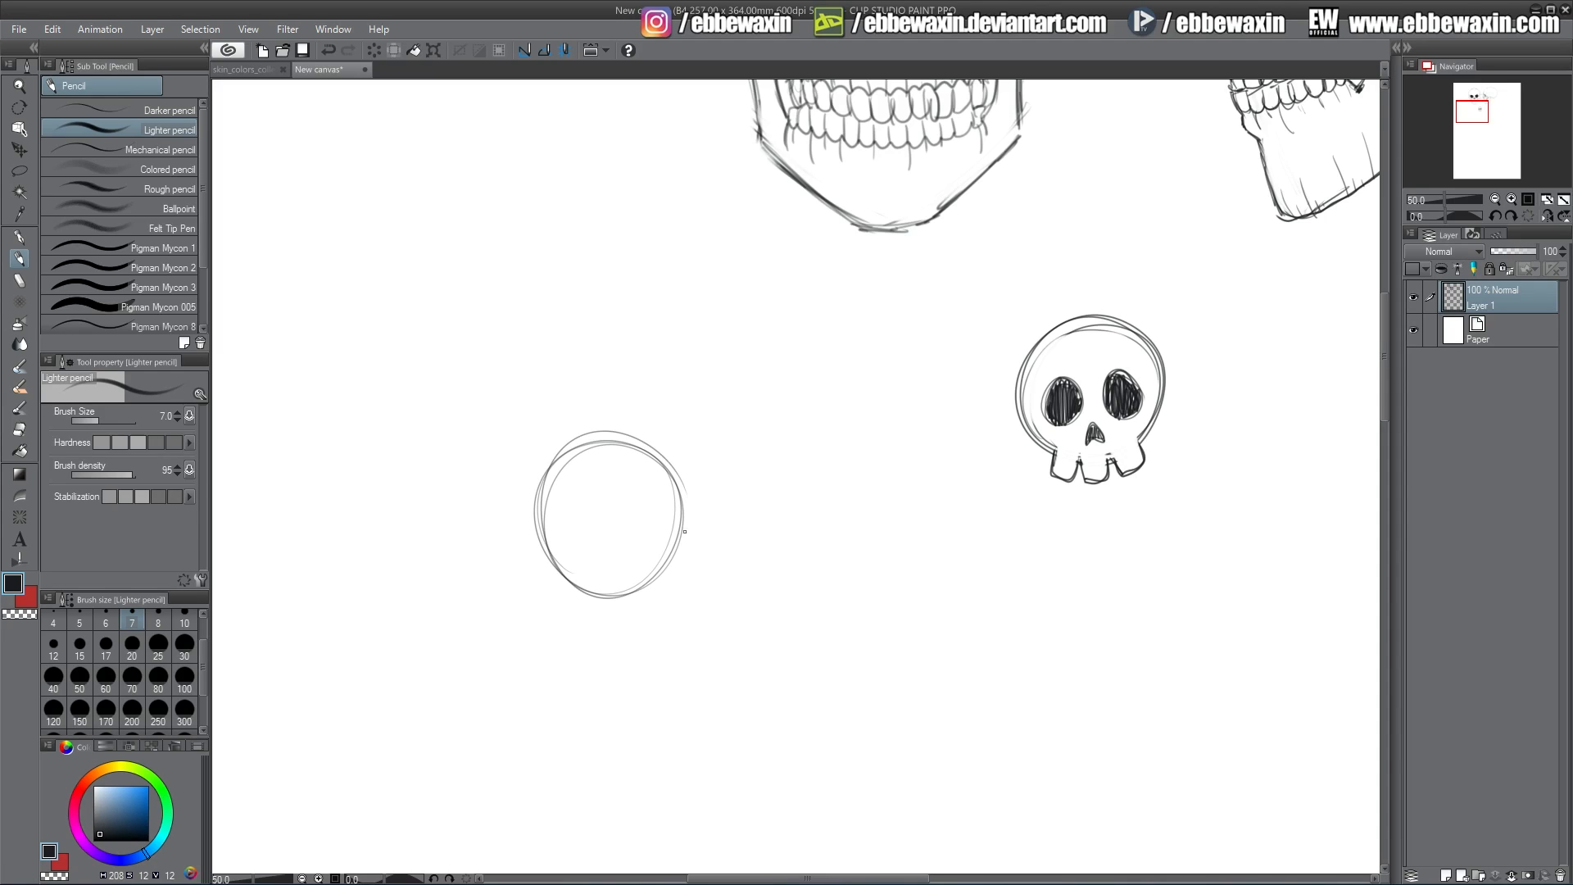
mouse_move(539, 493)
mouse_down()
mouse_move(564, 601)
mouse_move(623, 637)
mouse_up()
mouse_move(684, 489)
mouse_down()
mouse_move(678, 580)
mouse_move(623, 646)
mouse_up()
drag(651, 618, 626, 640)
drag(562, 597, 625, 644)
mouse_move(547, 556)
mouse_down()
mouse_move(557, 593)
mouse_move(547, 583)
mouse_up()
drag(679, 542, 680, 575)
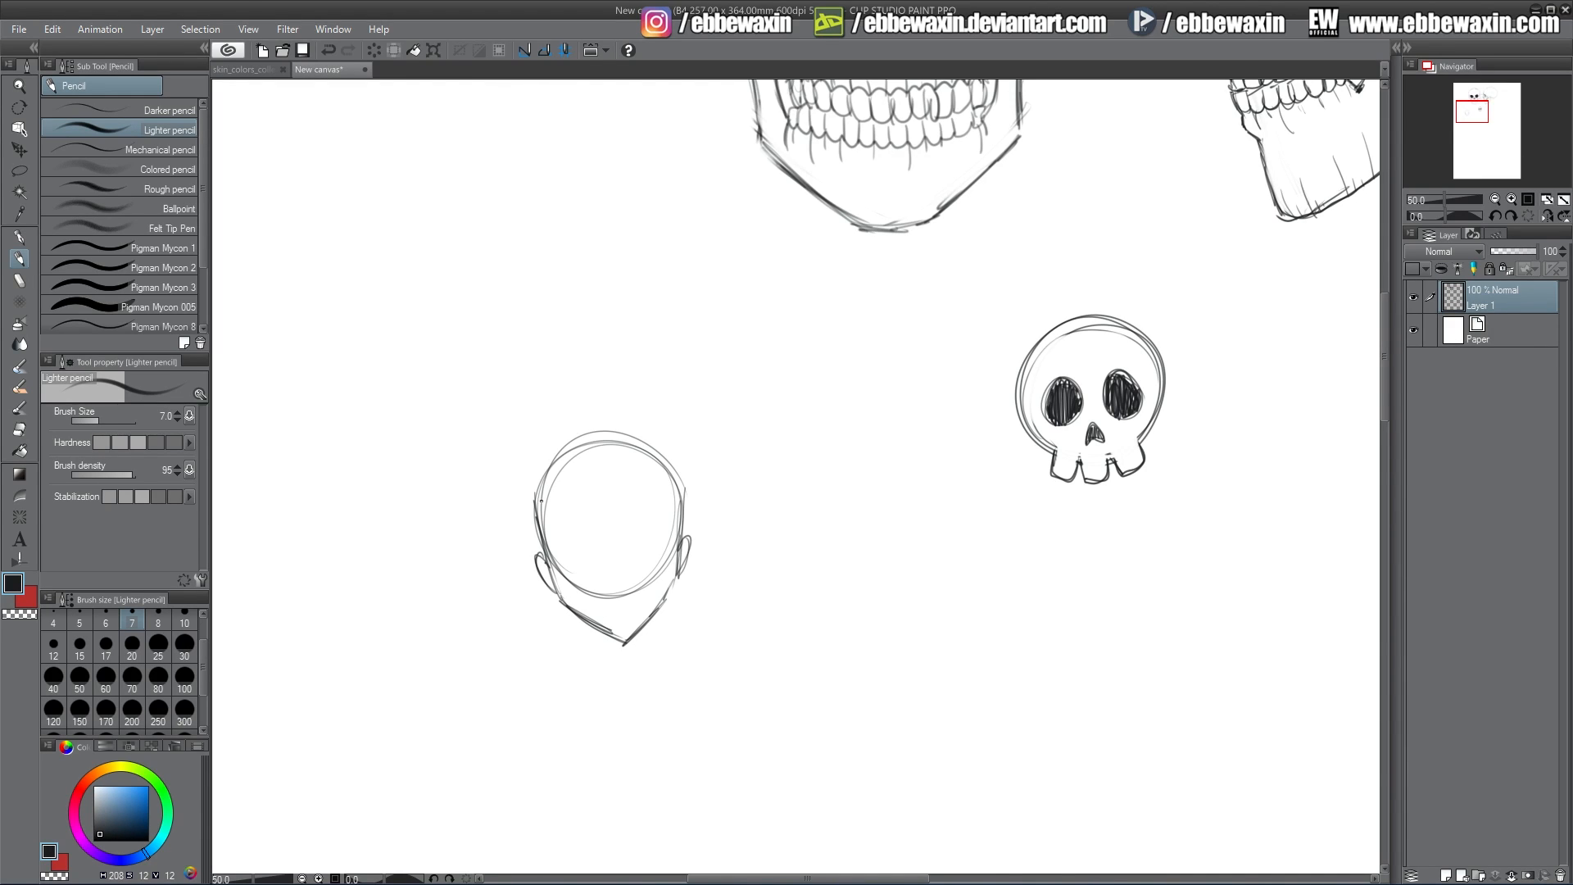
- Draw the sides of the new head and a spiky hair outline along its top
drag(539, 536, 522, 469)
mouse_move(682, 486)
mouse_down()
mouse_move(679, 524)
mouse_move(694, 426)
mouse_move(682, 475)
mouse_move(645, 385)
mouse_move(643, 432)
mouse_move(560, 390)
mouse_up()
mouse_move(643, 428)
mouse_down()
mouse_move(554, 387)
mouse_move(574, 434)
mouse_up()
drag(574, 432, 514, 418)
mouse_move(515, 419)
mouse_down()
mouse_move(541, 475)
mouse_move(545, 461)
mouse_up()
- Erase the construction circle inside the spiky-haired head with the Cy Eraser at size 70
click(20, 429)
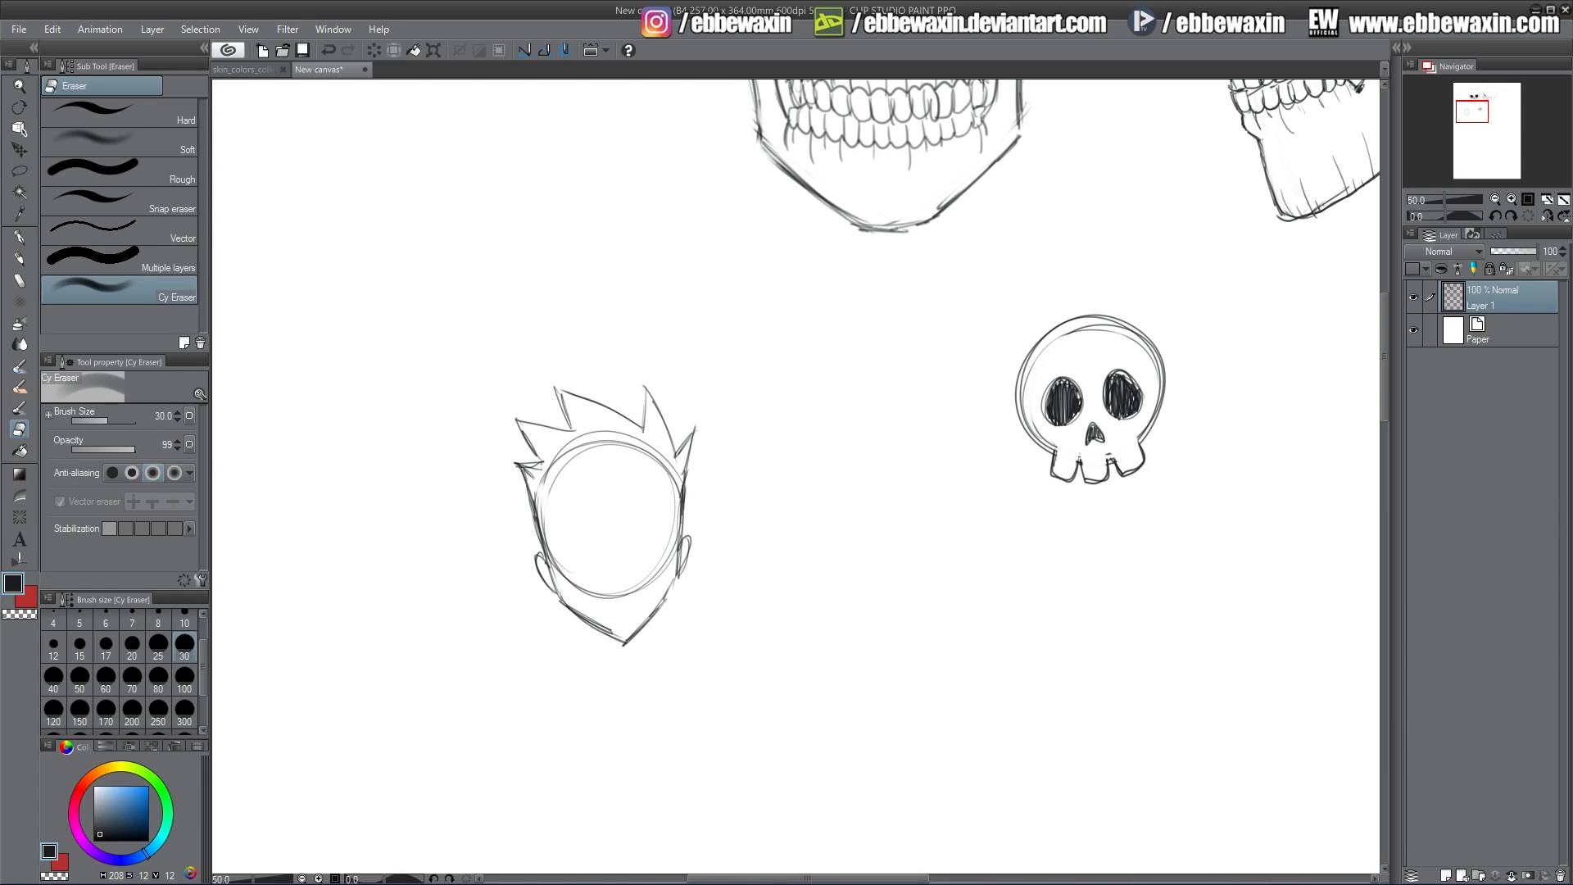
click(132, 676)
mouse_move(552, 508)
mouse_down()
mouse_move(567, 573)
mouse_move(643, 570)
mouse_move(668, 465)
mouse_move(610, 434)
mouse_move(544, 491)
mouse_up()
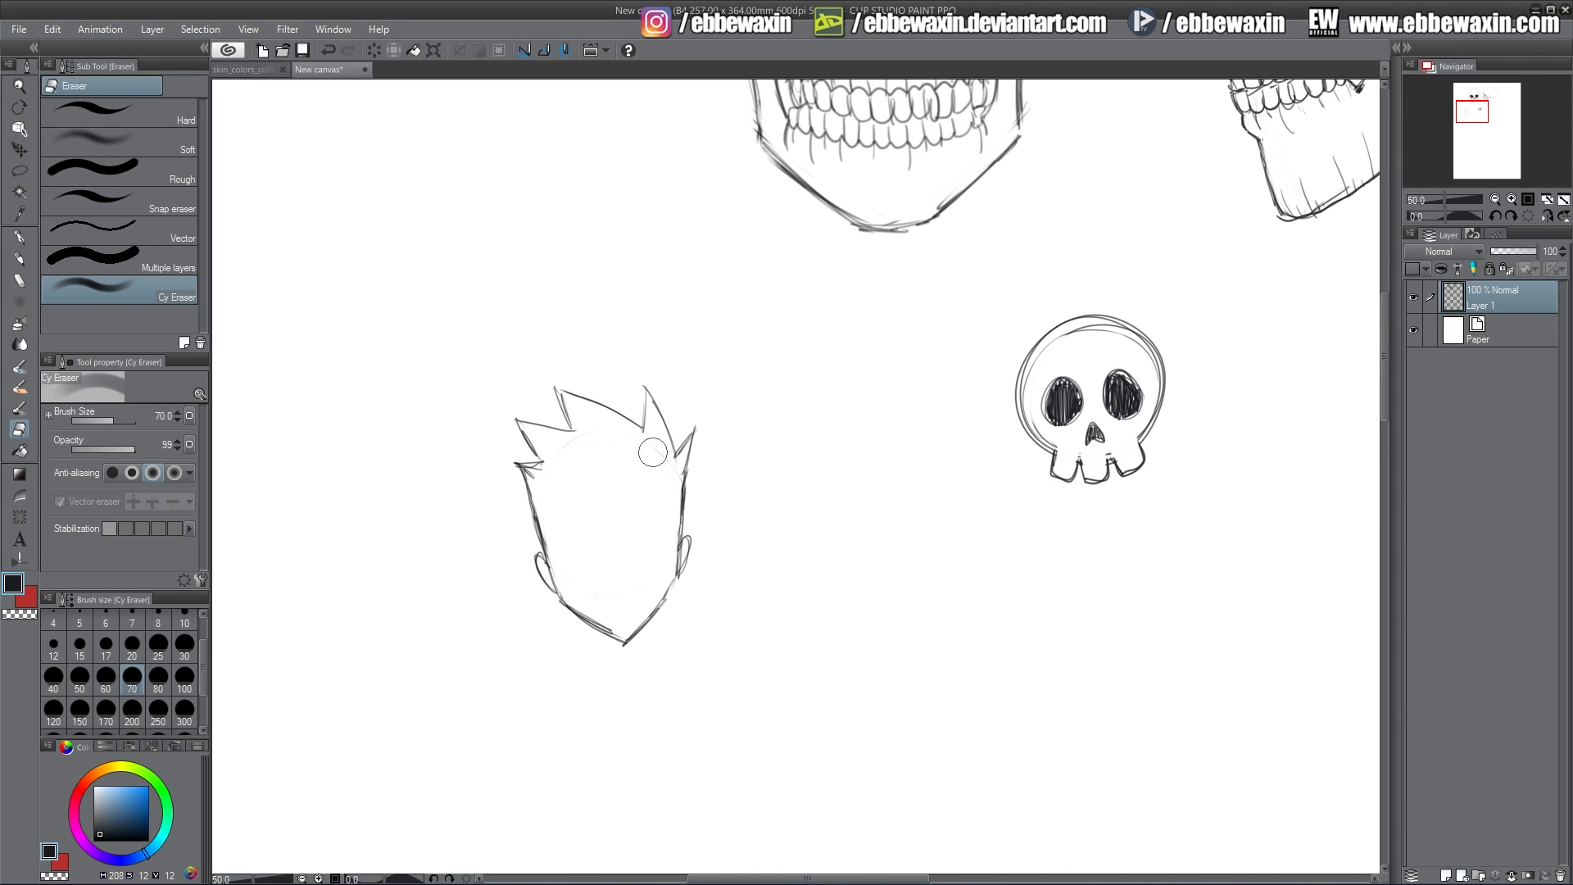
- Pencil two narrowed eyes with angry slanted eyebrows on the spiky-haired face
click(19, 259)
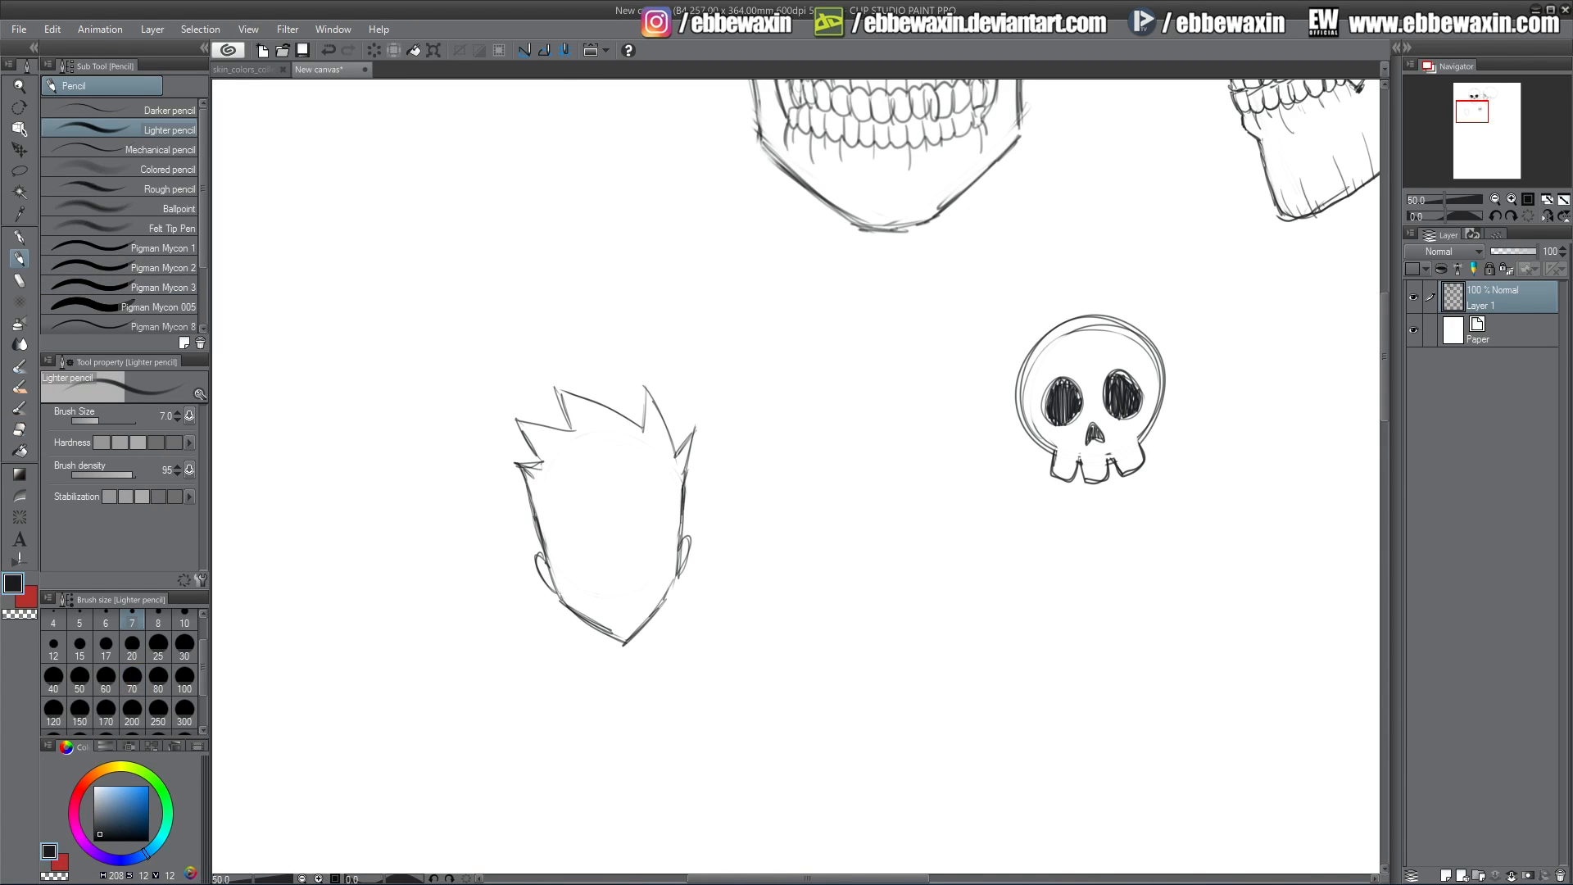
drag(564, 552, 662, 540)
mouse_move(561, 554)
mouse_down()
mouse_move(669, 521)
mouse_move(635, 542)
mouse_move(566, 540)
mouse_move(655, 549)
mouse_up()
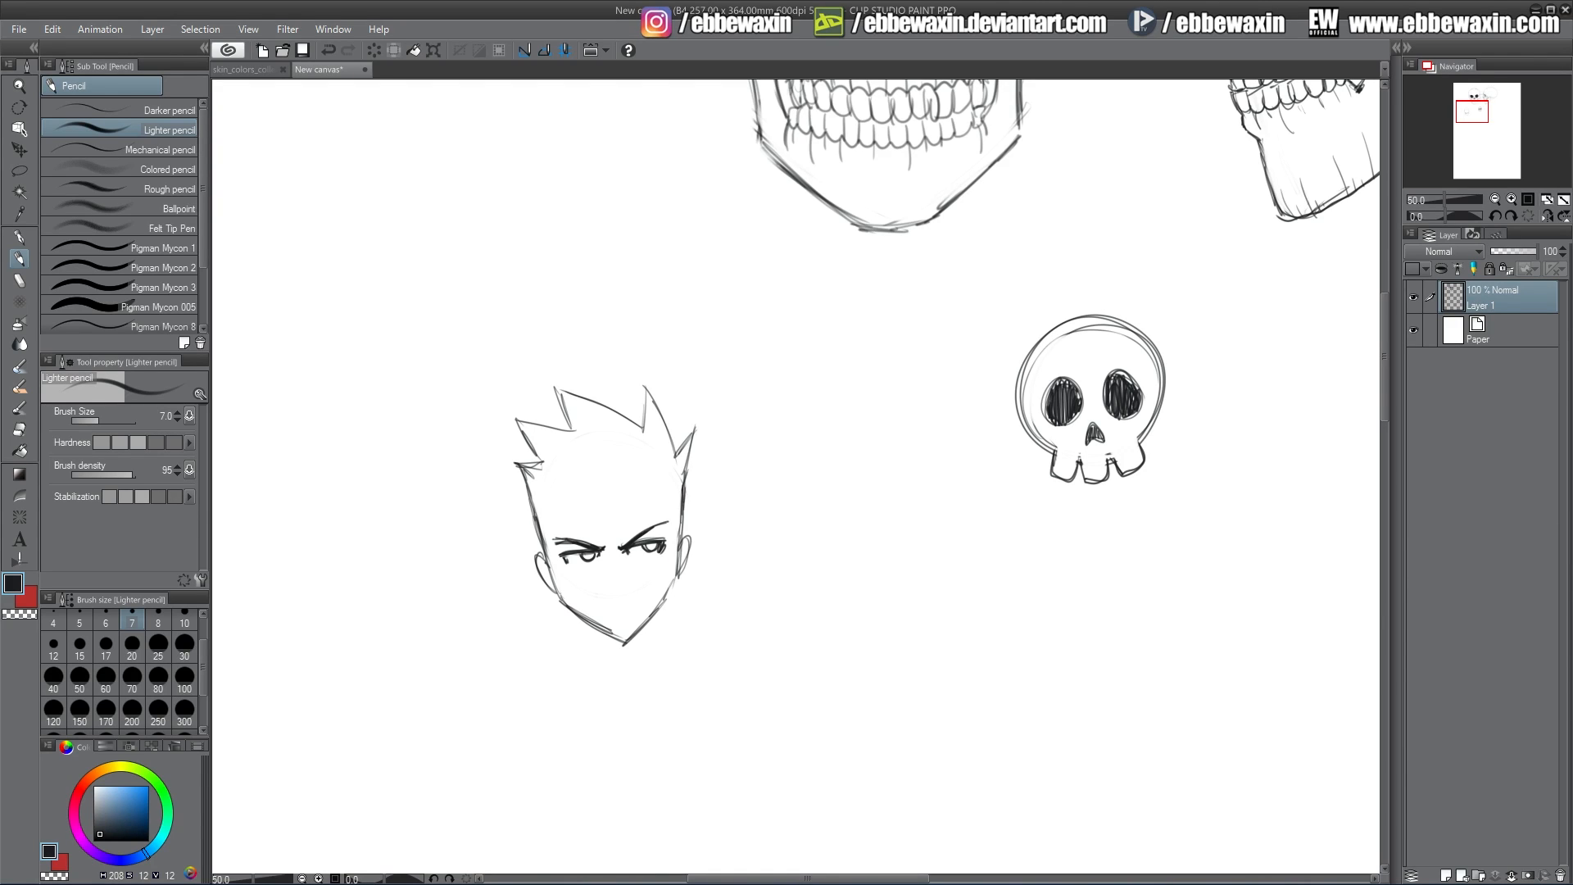
- Refine the face's cheek and jaw lines and add a small shadowed nose, a frowning mouth and a jagged hairline
drag(545, 547, 562, 601)
mouse_move(550, 569)
mouse_down()
mouse_move(562, 601)
mouse_move(614, 633)
mouse_up()
drag(604, 569, 608, 588)
drag(602, 608, 636, 604)
mouse_move(544, 492)
mouse_down()
mouse_move(656, 475)
mouse_move(605, 465)
mouse_up()
- Lasso the face, enlarge it to 154% with a 4.2 degree rotation, apply the transform and deselect
key(m)
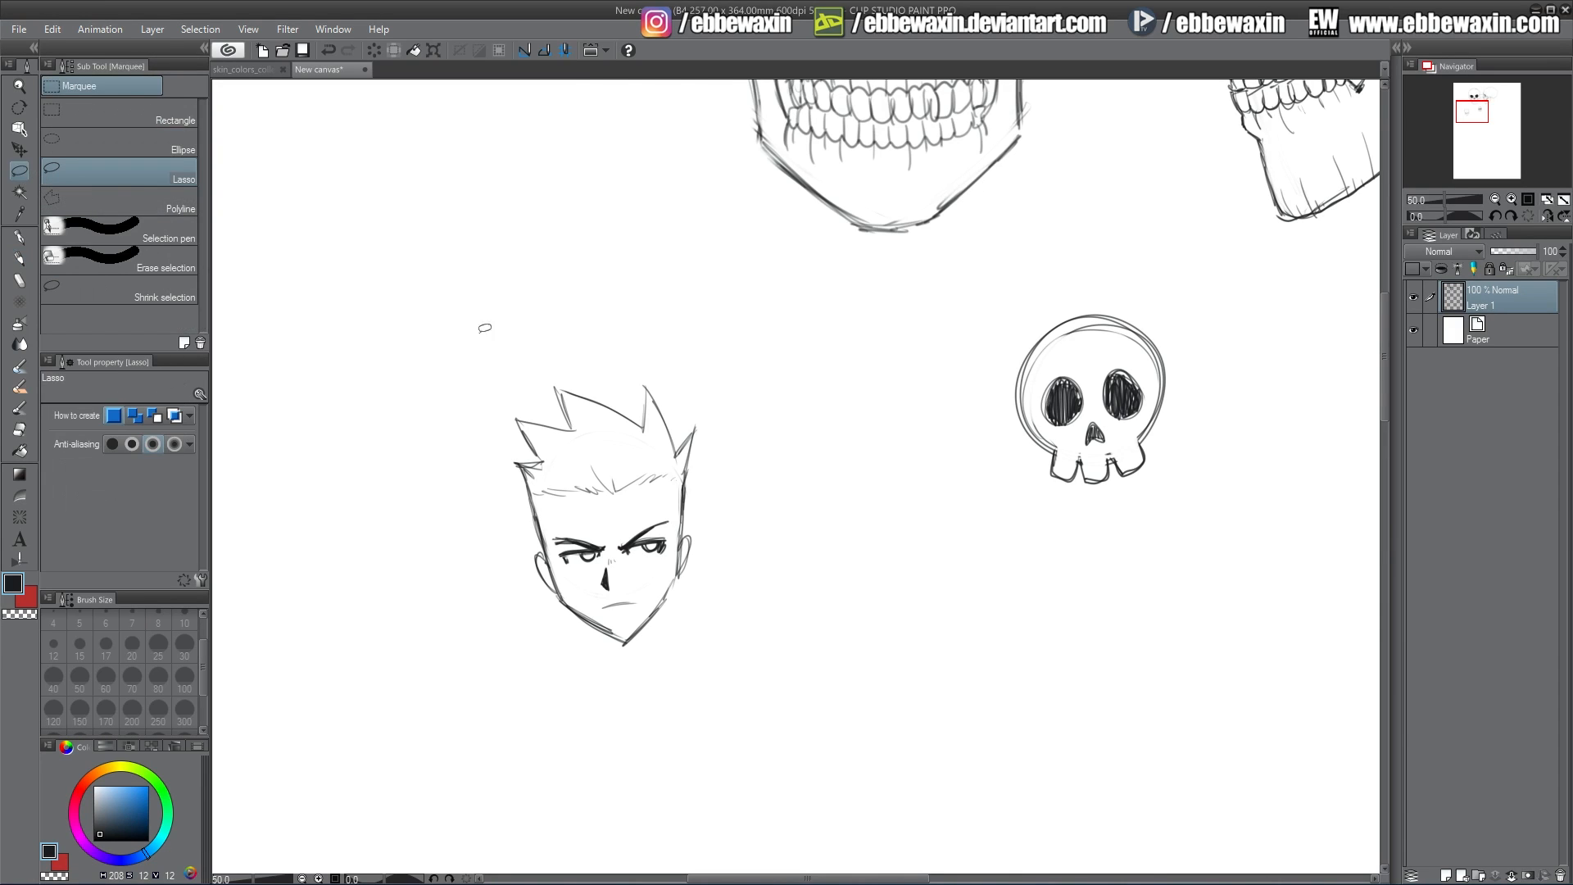
mouse_move(689, 367)
mouse_down()
mouse_move(680, 684)
mouse_move(692, 373)
mouse_move(836, 217)
mouse_up()
click(639, 739)
drag(819, 298, 685, 338)
drag(707, 266, 781, 170)
drag(721, 325, 662, 364)
drag(754, 182, 768, 199)
drag(633, 397, 574, 454)
click(113, 181)
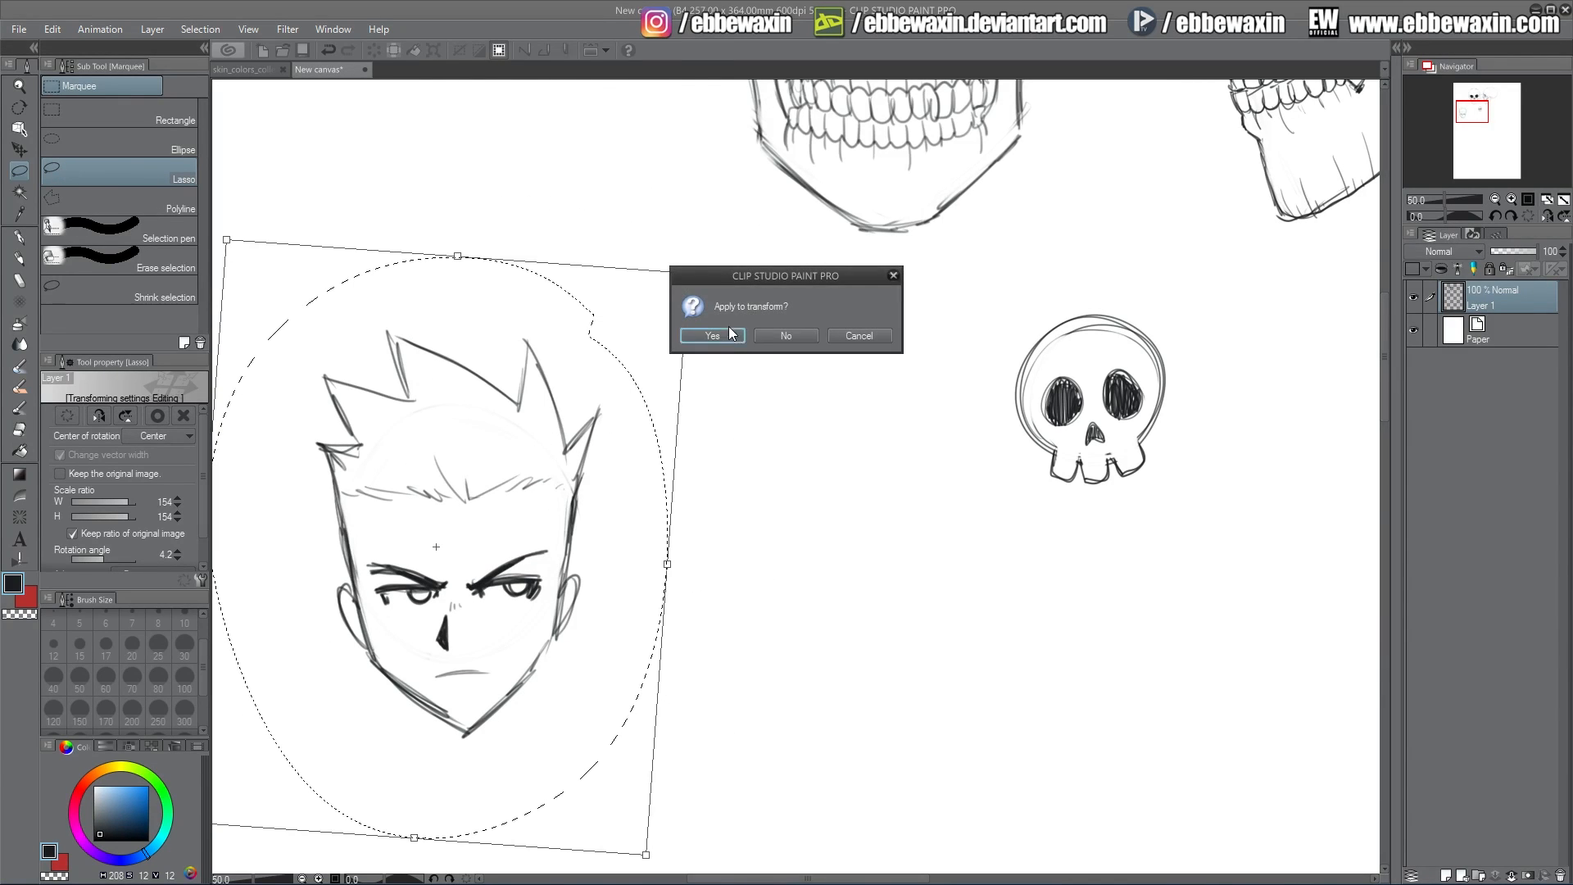
key(Return)
key(ctrl+d)
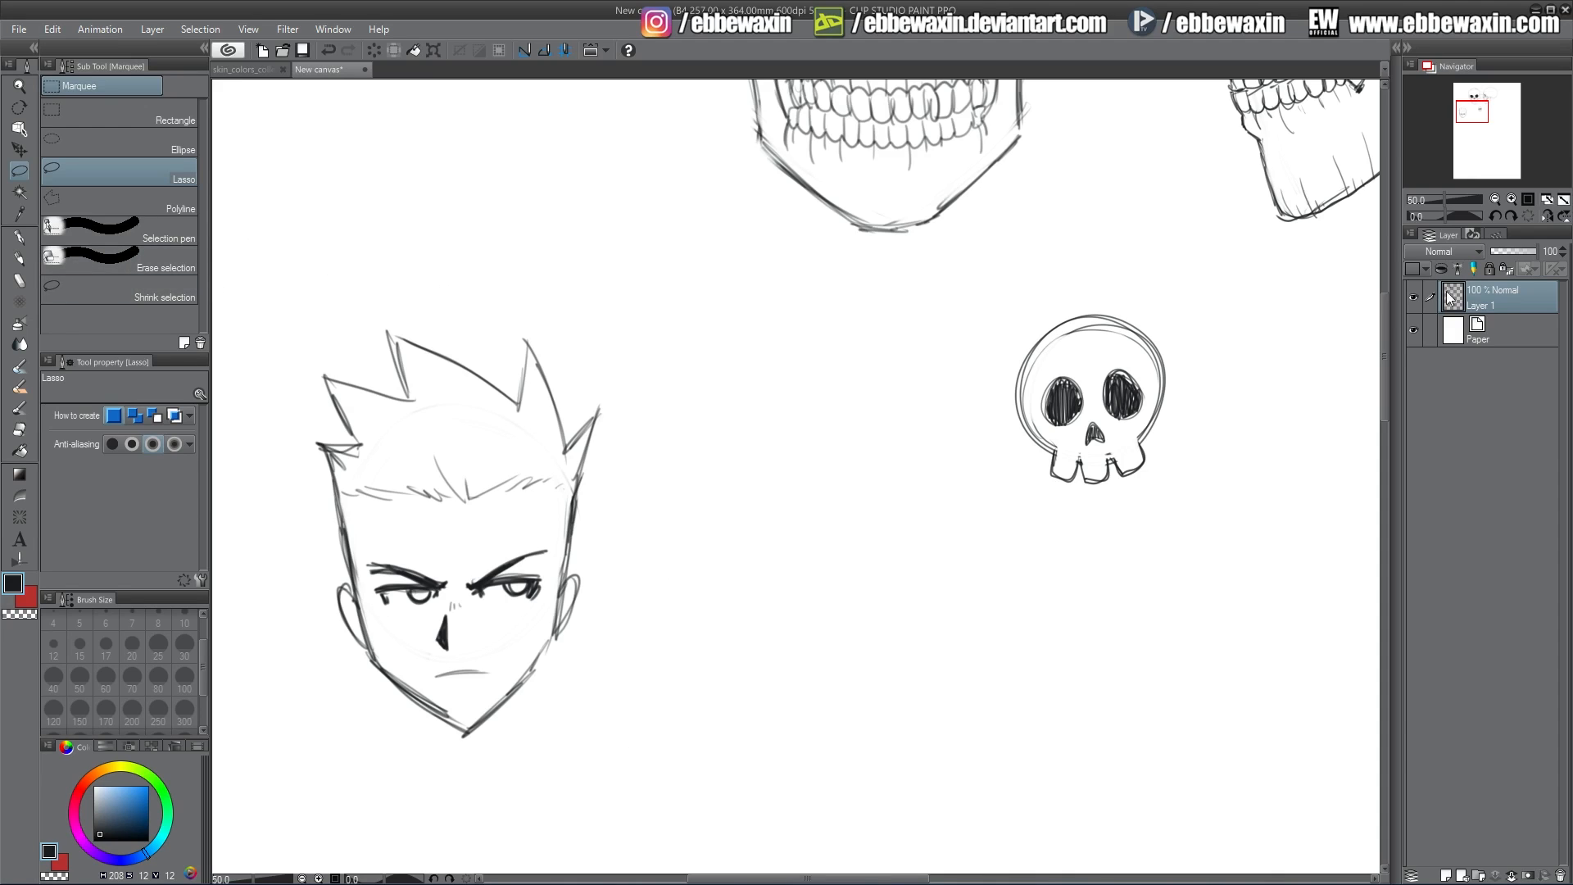
- Lasso the enlarged face, copy and paste it onto a new layer, move the copy beside the original and deselect
mouse_move(649, 366)
mouse_down()
mouse_move(351, 267)
mouse_move(664, 437)
mouse_move(647, 370)
mouse_up()
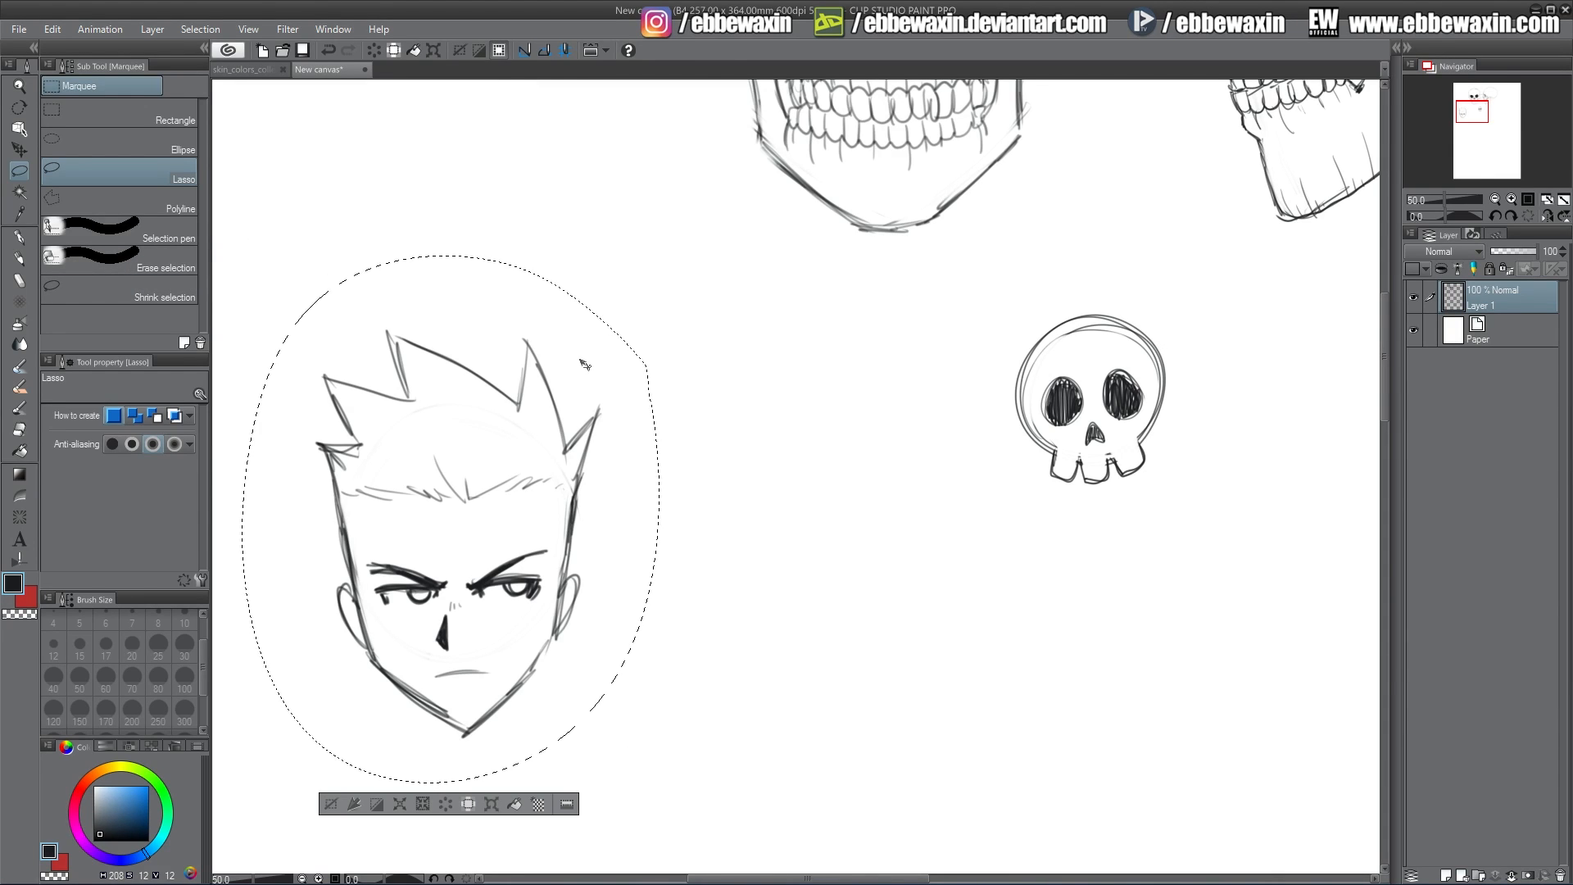
key(ctrl+c)
key(ctrl+v)
click(18, 149)
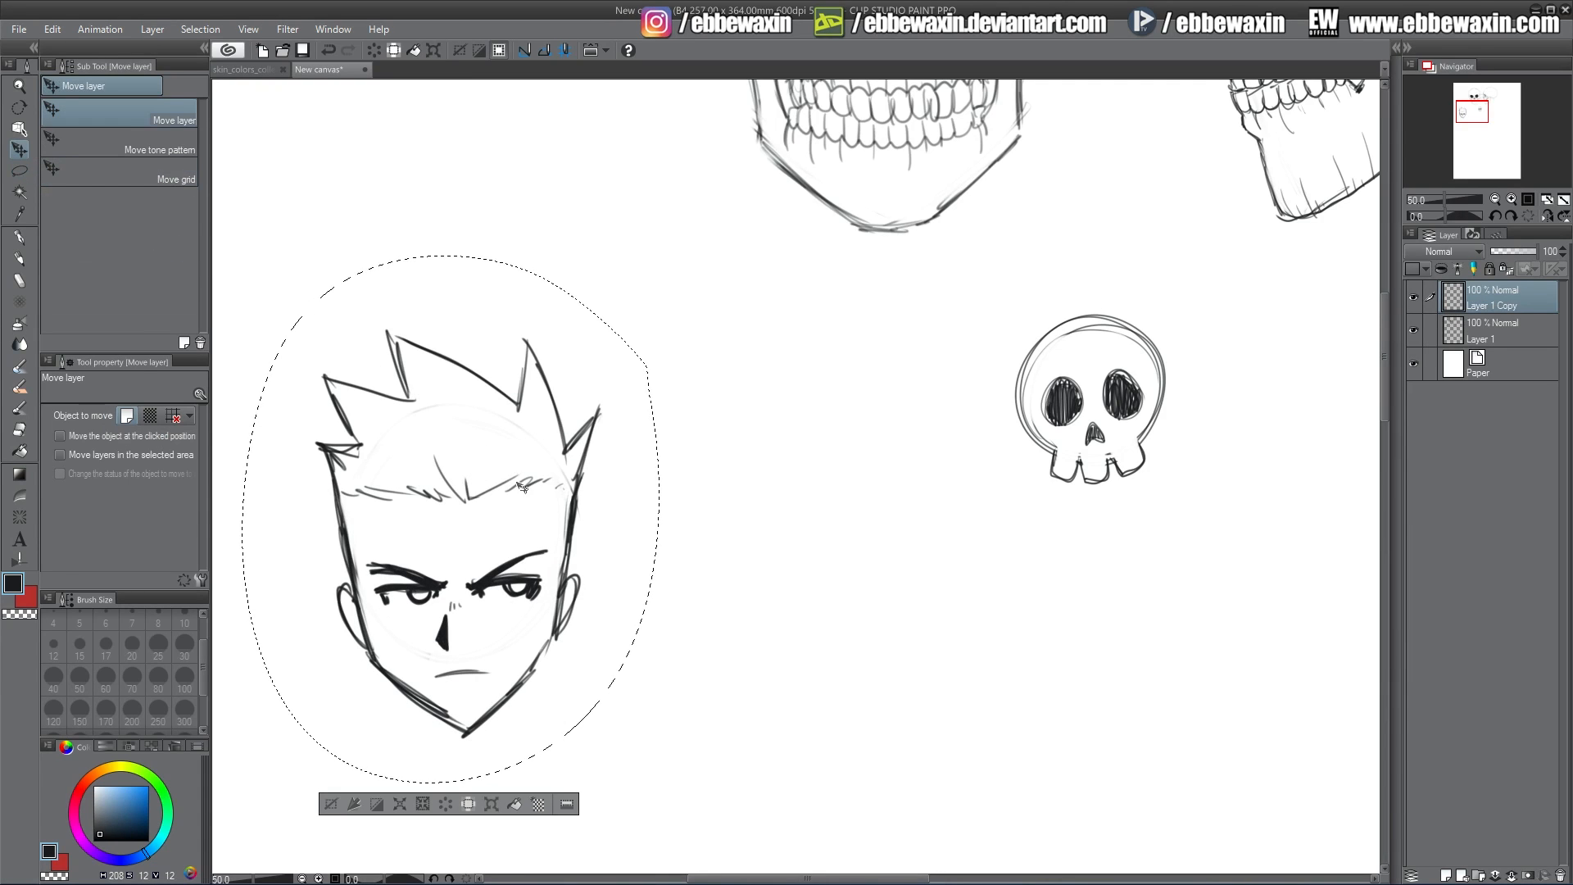
drag(533, 485, 857, 499)
key(m)
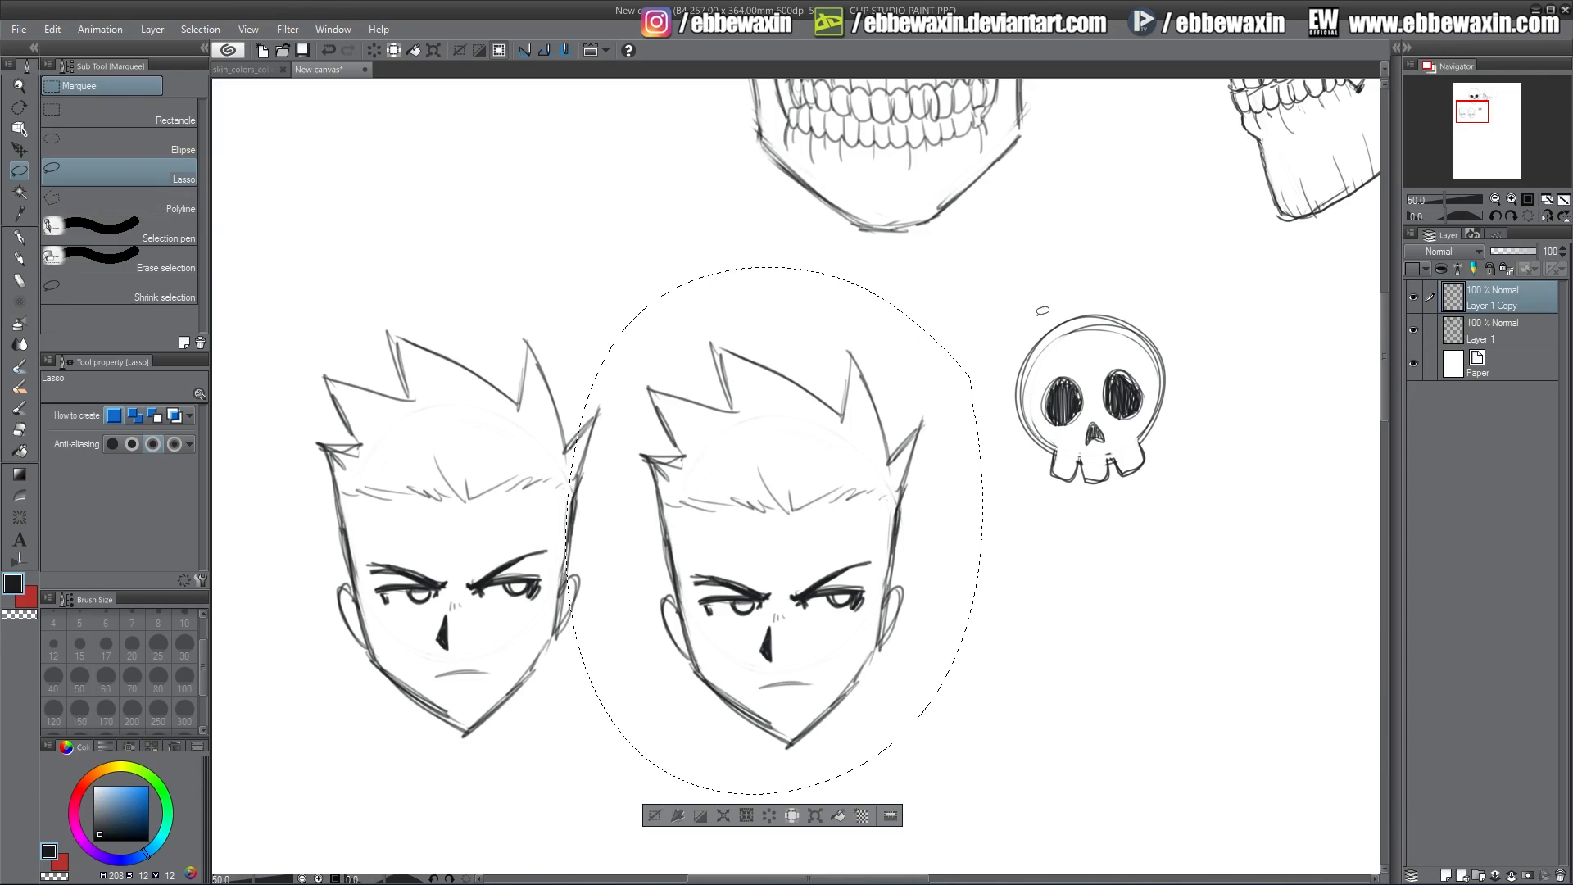
click(922, 265)
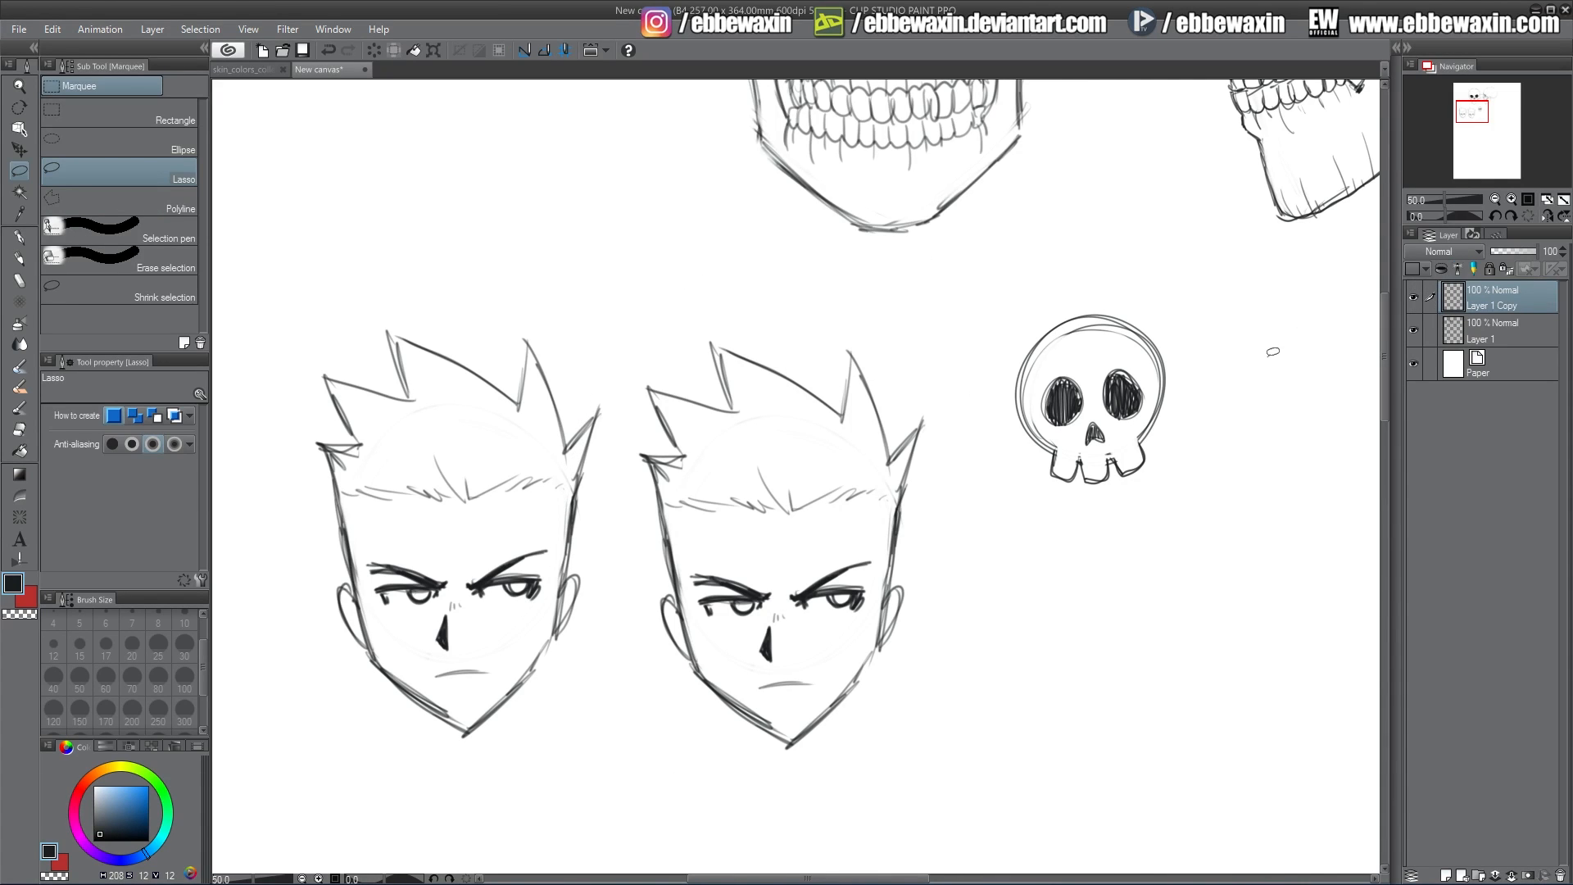
- Lower the copied face layer's opacity to 26% and move the copy back over the original face
drag(1513, 252, 1502, 252)
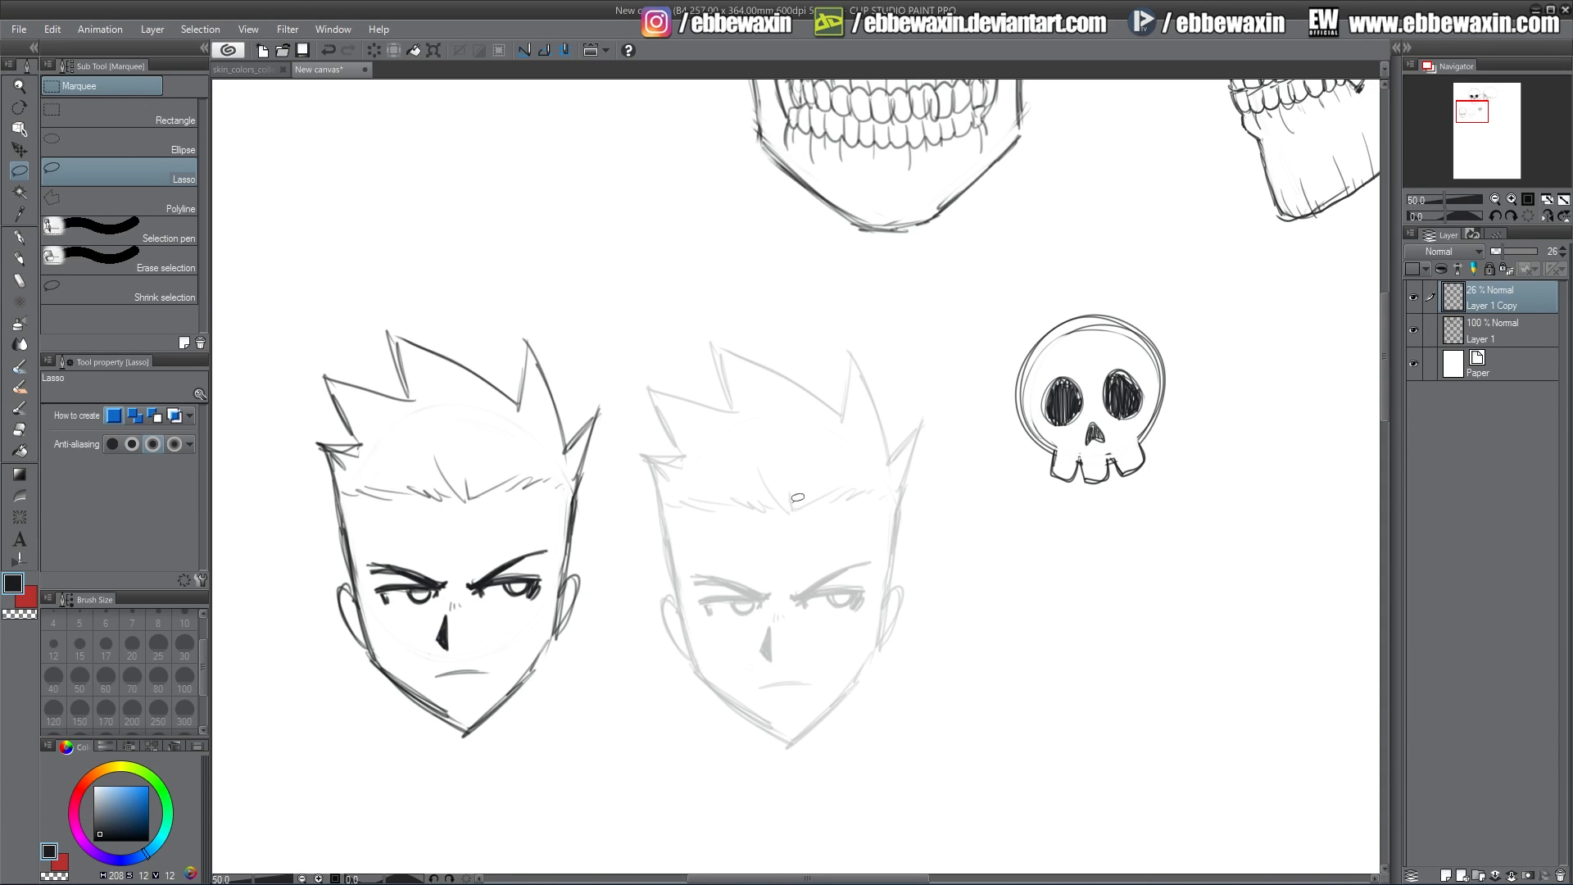
click(19, 149)
drag(856, 598, 528, 595)
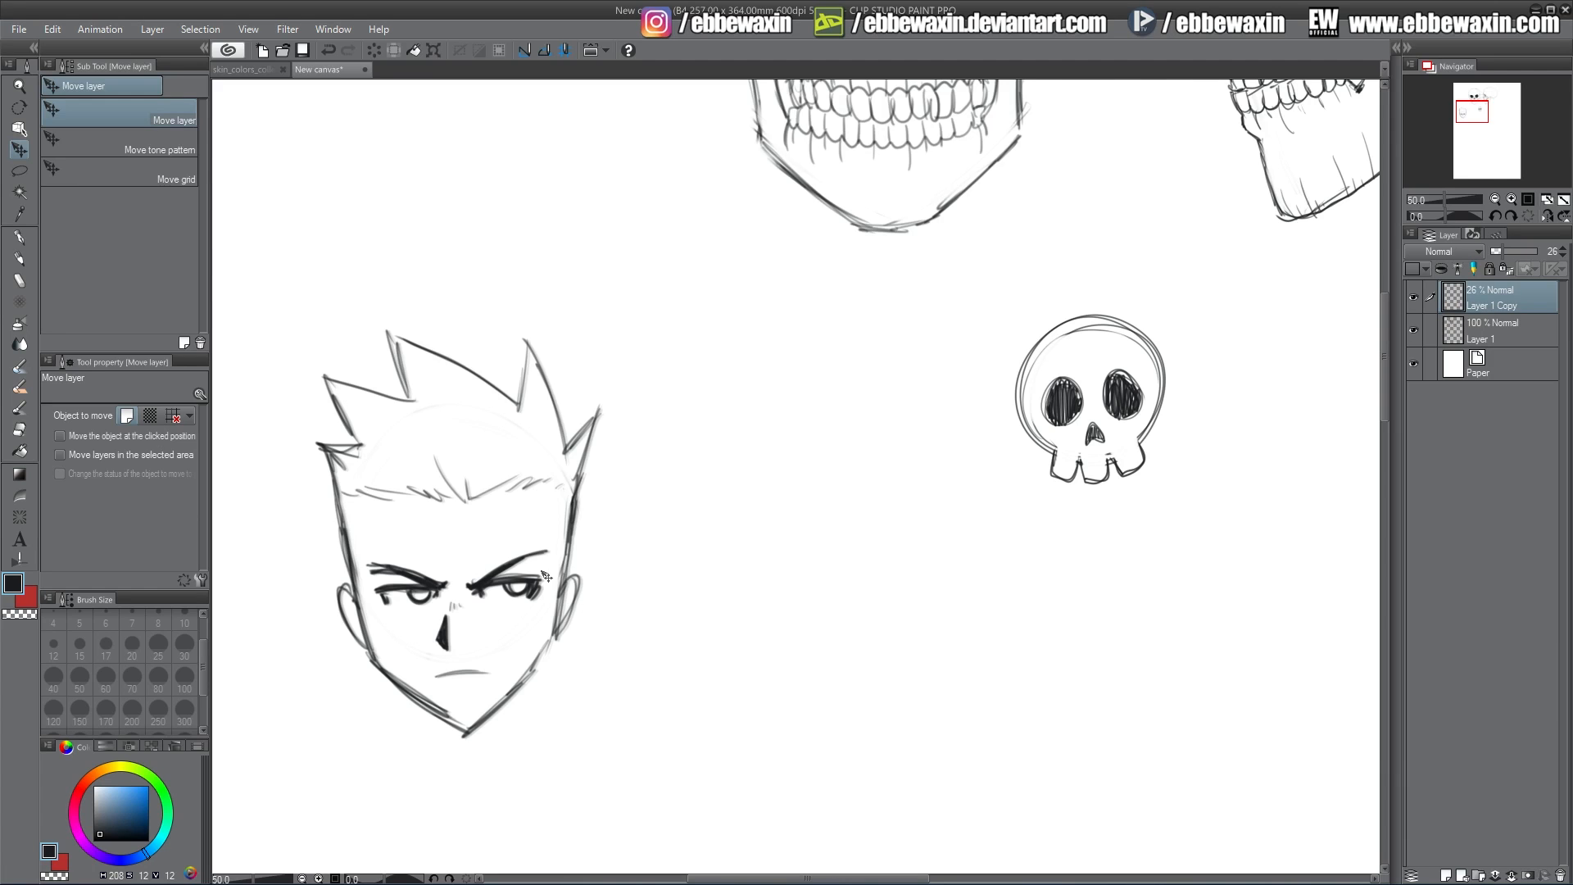
- Move the faded face copy sideways until it stands clear beside the original face
key(Right)
key(Right)
key(Right)
key(Right)
key(Right)
key(Right)
key(Right)
key(Right)
key(Right)
key(Right)
key(Right)
key(Right)
key(Right)
key(Right)
key(Right)
key(Right)
key(Right)
key(Right)
key(Right)
key(Right)
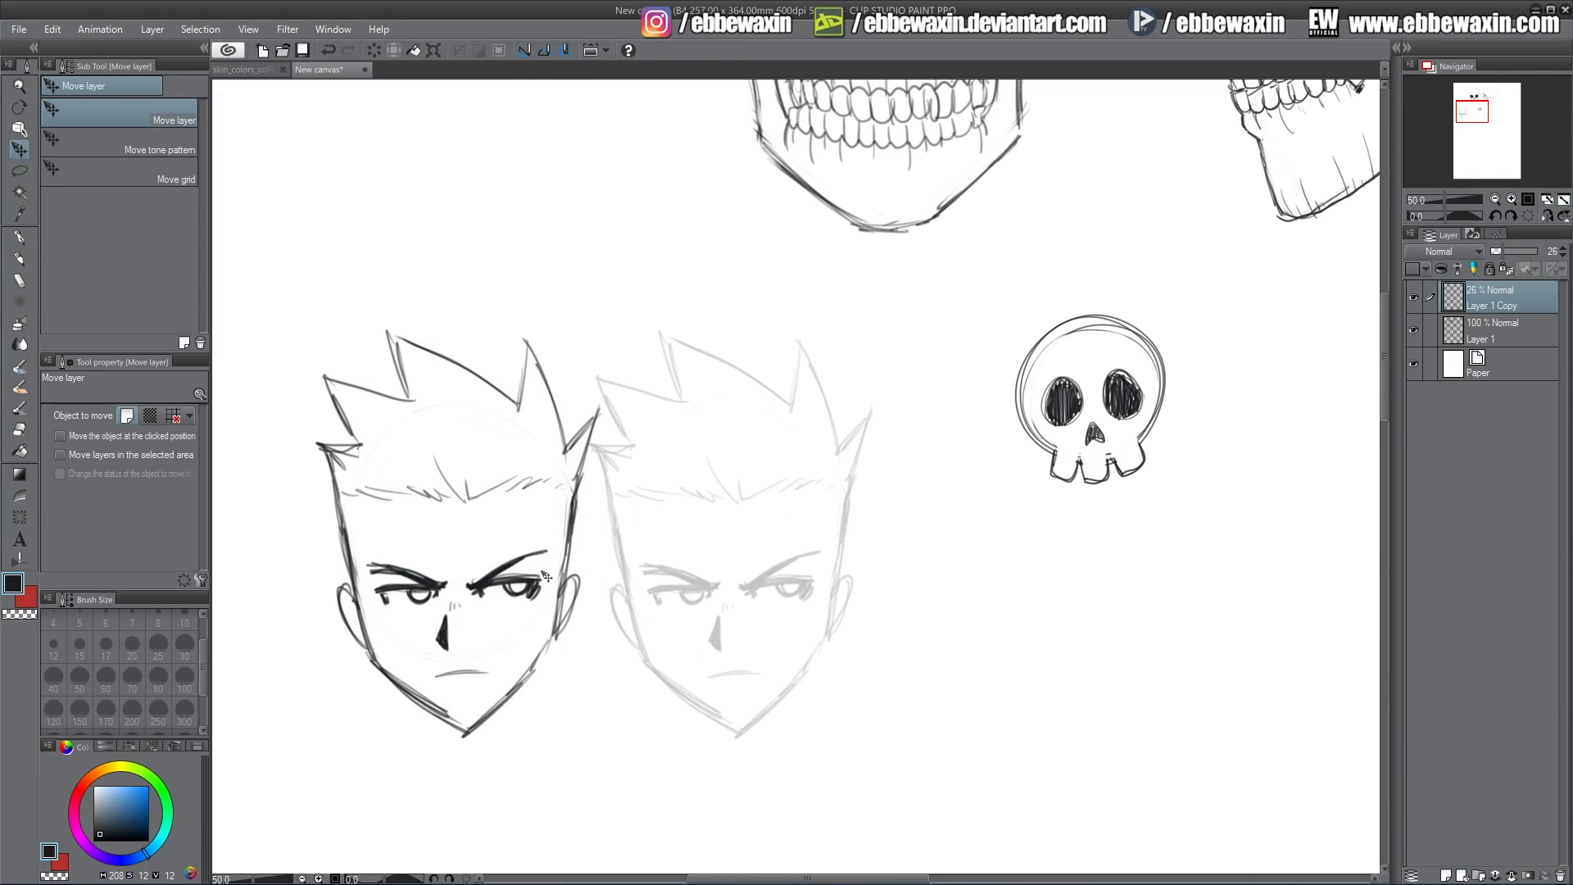
key(Right)
key(Right)
key(Right)
key(Right)
key(Right)
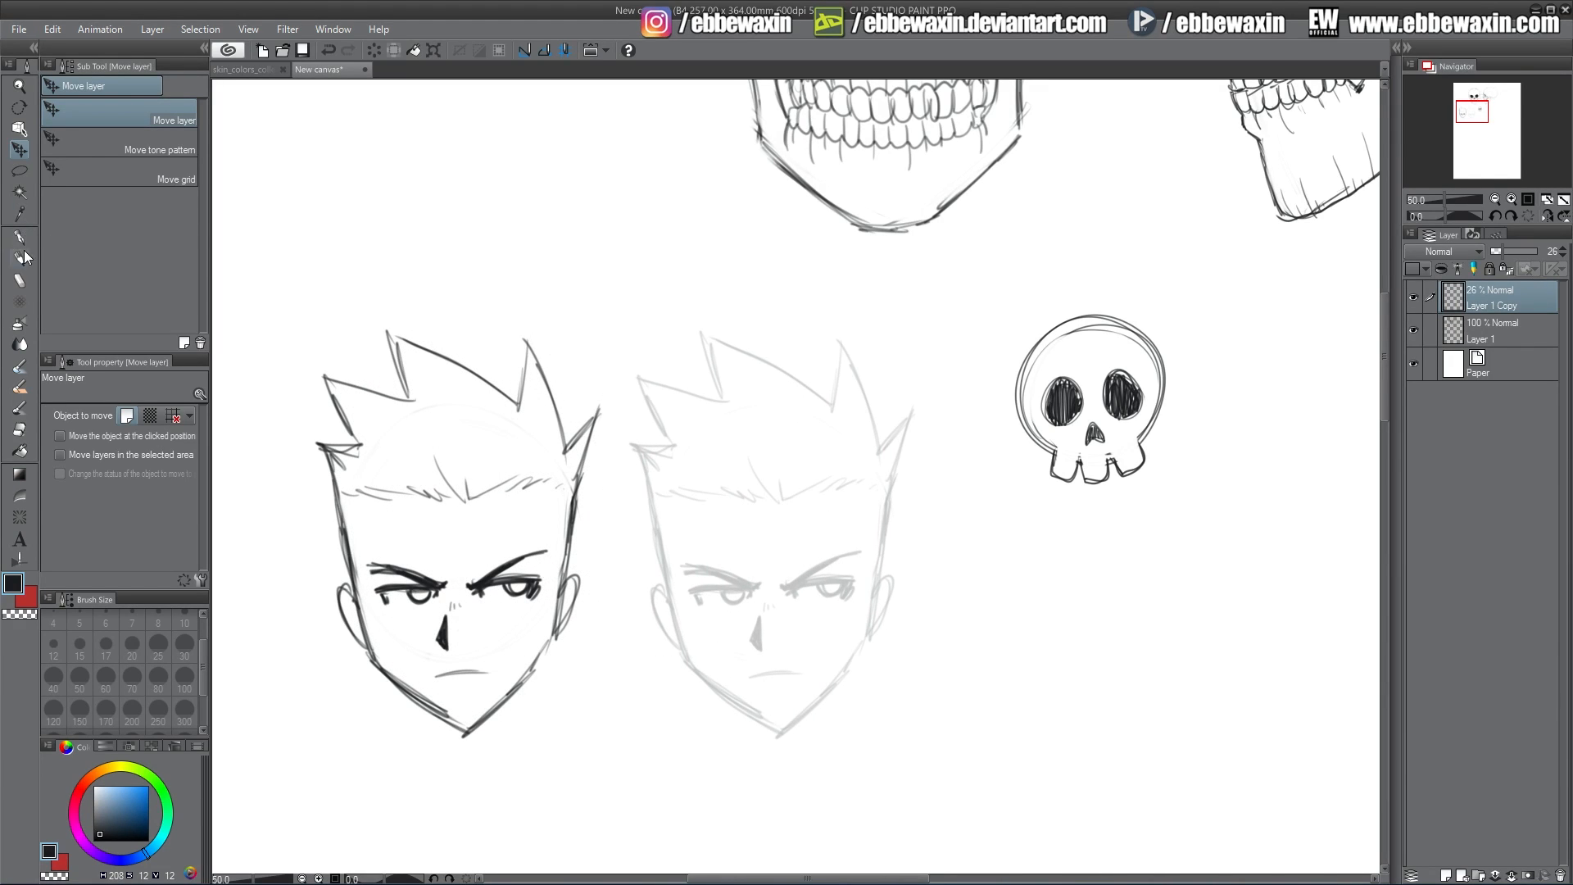
- On a new layer, sketch two round eye sockets and a nose cavity over the faded face with the Lighter pencil
click(20, 258)
click(1445, 873)
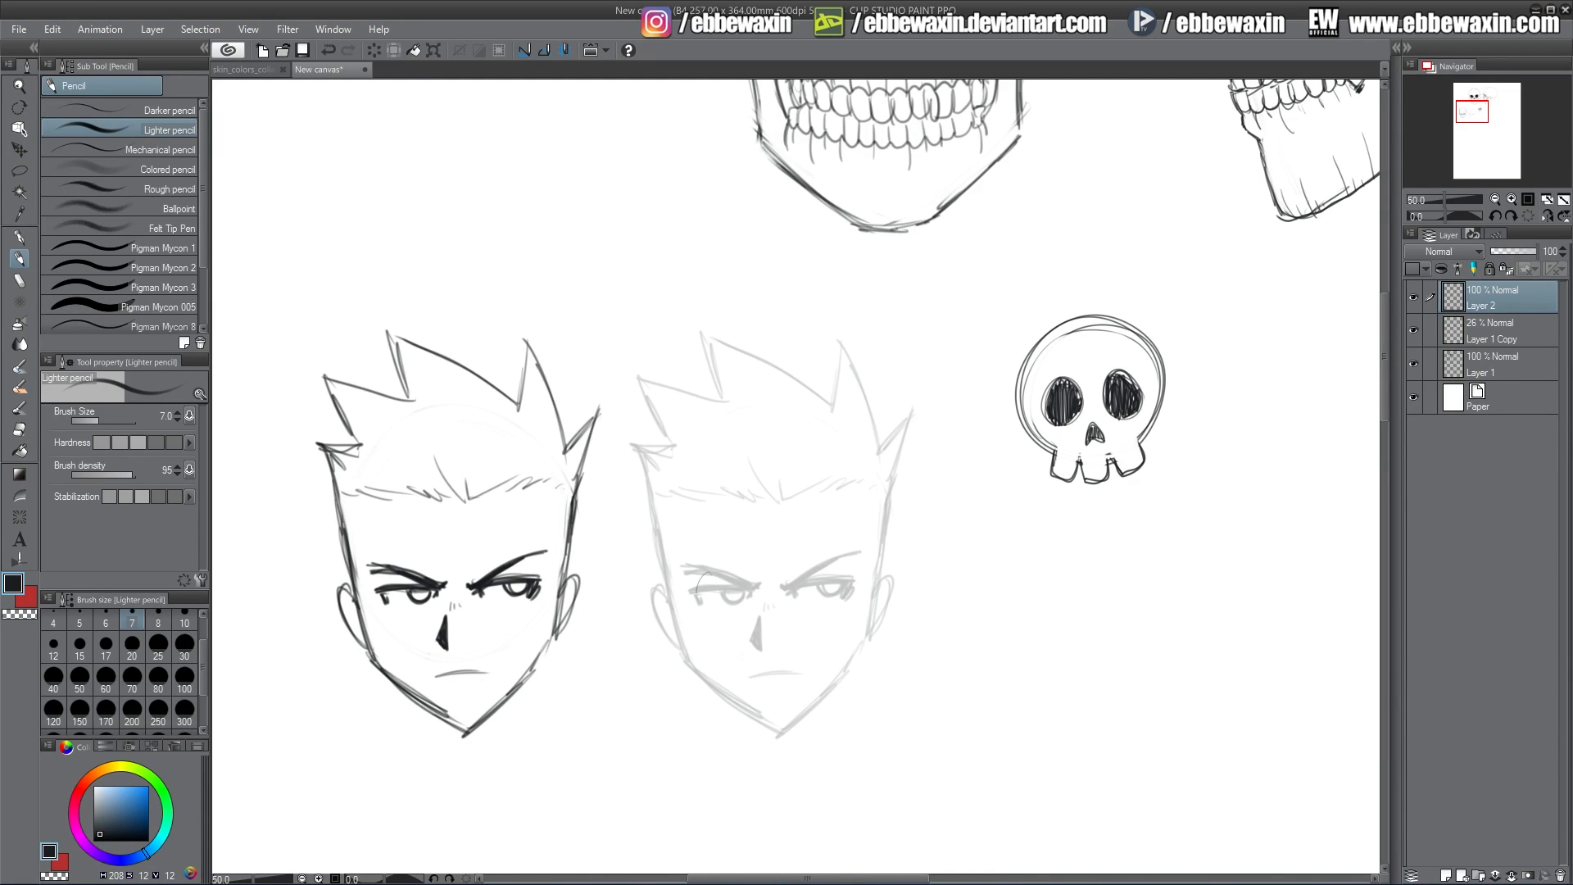
drag(697, 591, 710, 617)
mouse_move(698, 598)
mouse_down()
mouse_move(739, 569)
mouse_move(752, 603)
mouse_up()
mouse_move(720, 569)
mouse_down()
mouse_move(695, 582)
mouse_move(710, 617)
mouse_up()
mouse_move(697, 589)
mouse_down()
mouse_move(737, 570)
mouse_move(752, 589)
mouse_move(727, 620)
mouse_move(692, 589)
mouse_move(709, 616)
mouse_move(735, 619)
mouse_move(721, 622)
mouse_move(800, 574)
mouse_move(854, 568)
mouse_move(836, 622)
mouse_up()
mouse_move(804, 578)
mouse_down()
mouse_move(852, 562)
mouse_move(800, 621)
mouse_up()
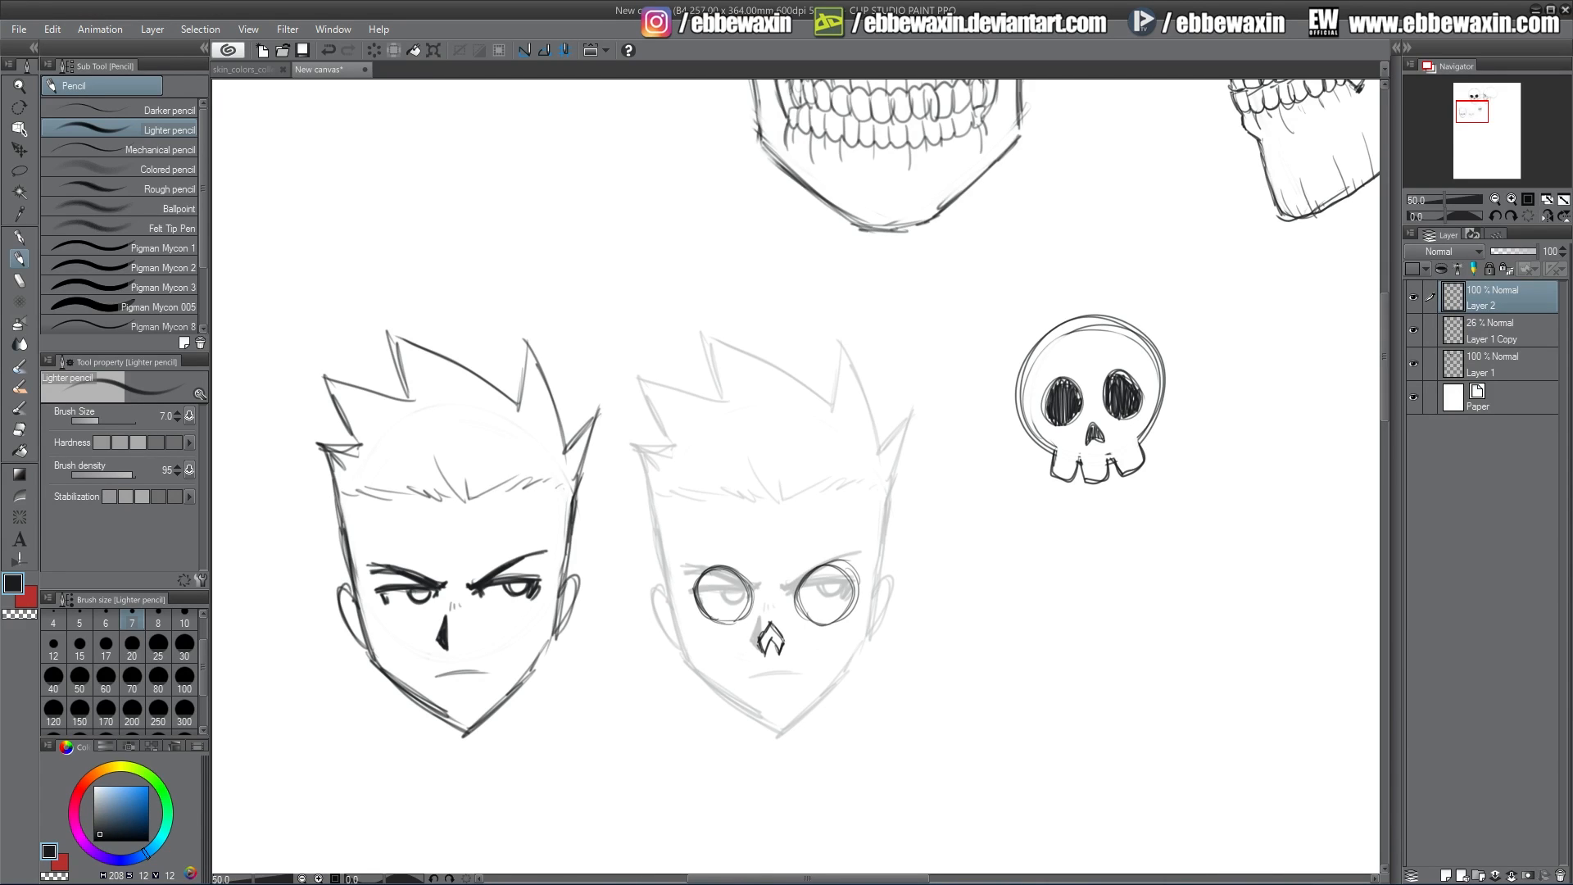
- Sketch the skull's cheekbones, two rows of teeth and a pointed jaw following the faded face
mouse_move(730, 648)
mouse_down()
mouse_move(683, 645)
mouse_move(668, 611)
mouse_move(686, 540)
mouse_move(707, 611)
mouse_move(677, 570)
mouse_move(678, 637)
mouse_move(715, 648)
mouse_up()
mouse_move(869, 536)
mouse_down()
mouse_move(880, 636)
mouse_move(838, 647)
mouse_up()
drag(881, 587, 870, 637)
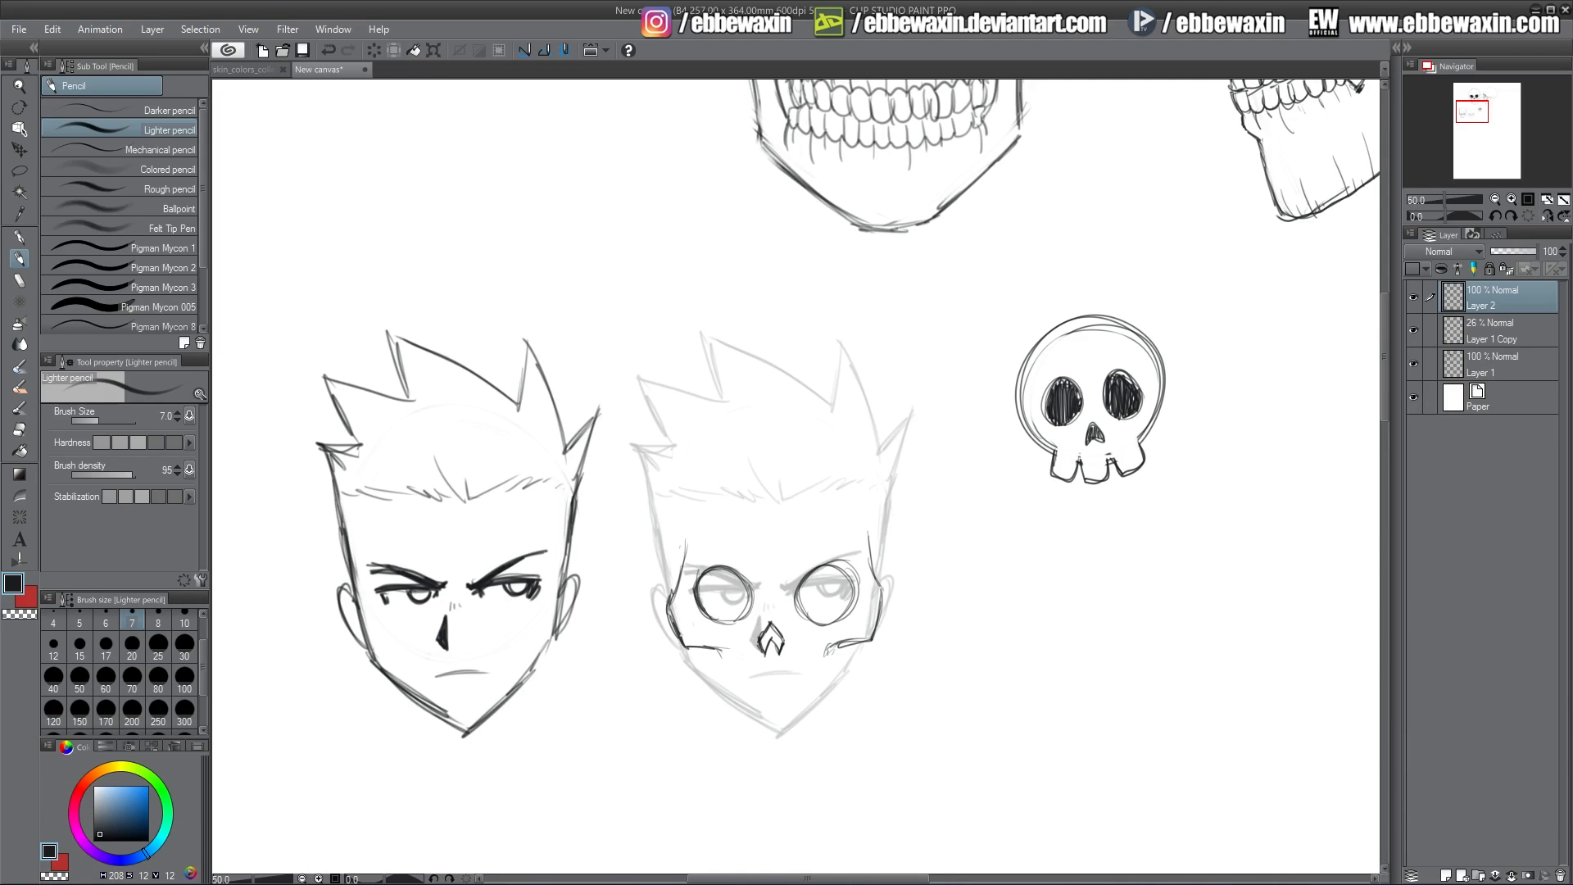
drag(732, 674, 741, 675)
mouse_move(817, 669)
mouse_down()
mouse_move(754, 679)
mouse_move(820, 677)
mouse_move(765, 691)
mouse_move(707, 669)
mouse_move(700, 647)
mouse_move(715, 692)
mouse_move(783, 733)
mouse_up()
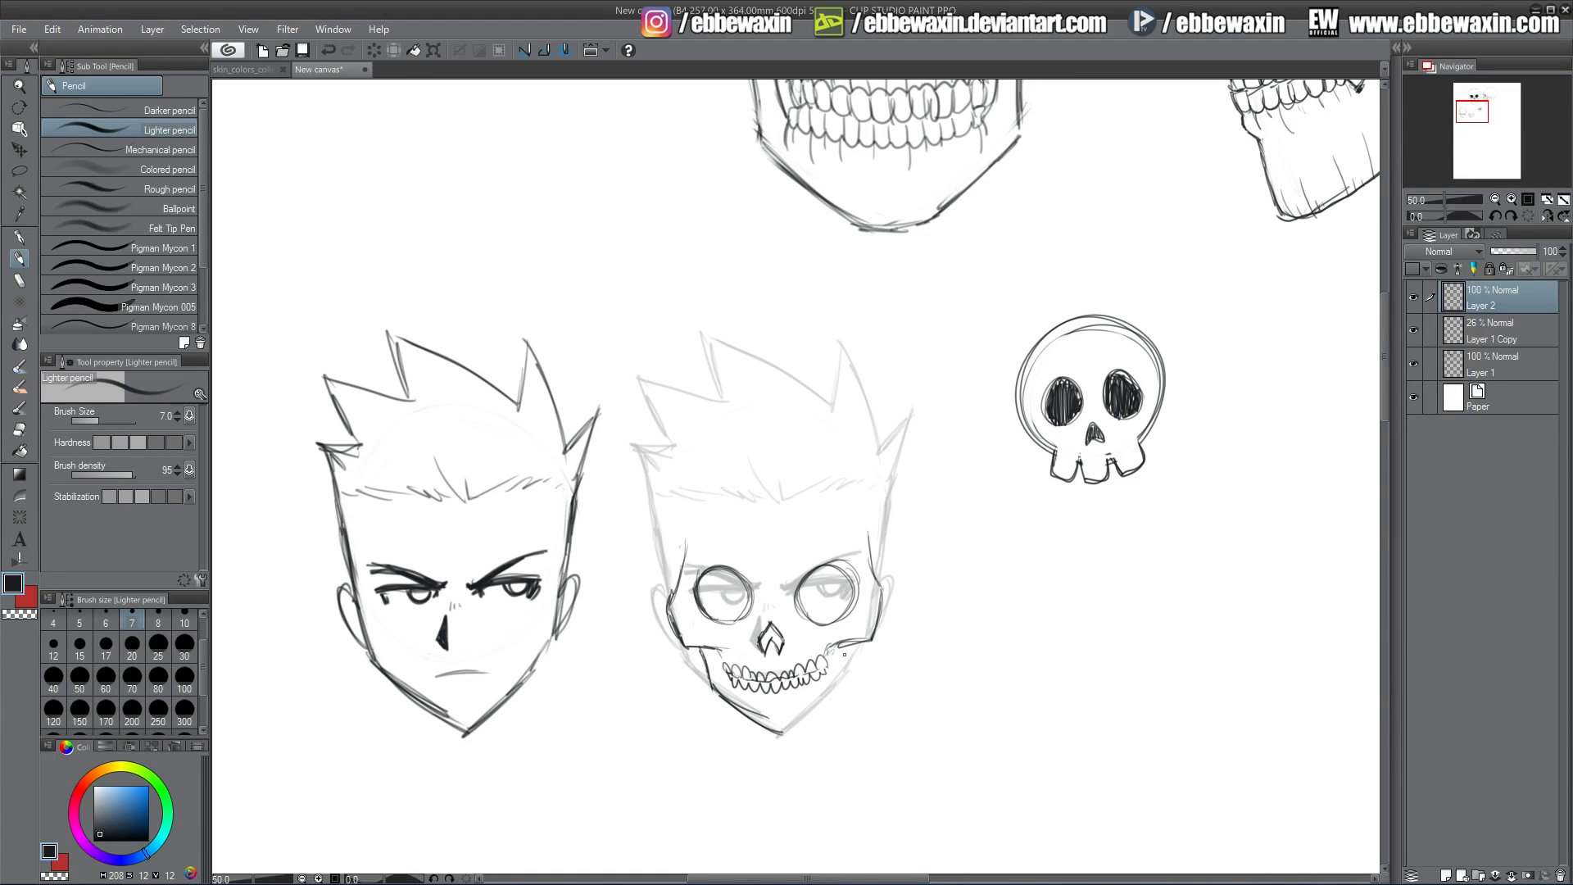
mouse_move(845, 646)
mouse_down()
mouse_move(839, 676)
mouse_move(781, 736)
mouse_up()
mouse_move(837, 680)
mouse_down()
mouse_move(788, 728)
mouse_move(799, 721)
mouse_up()
- Outline the rounded cranium inside the faded face's hair, joining it to the cheekbones
drag(676, 585, 656, 487)
drag(662, 556, 692, 436)
drag(657, 507, 762, 420)
- Hatch the eye sockets and nose cavity, and add angled brow lines and short tooth-root lines
mouse_move(688, 455)
mouse_down()
mouse_move(790, 421)
mouse_move(866, 459)
mouse_move(885, 529)
mouse_move(882, 563)
mouse_move(871, 466)
mouse_move(710, 426)
mouse_move(663, 554)
mouse_move(721, 620)
mouse_up()
drag(735, 571, 731, 620)
mouse_move(744, 578)
mouse_down()
mouse_move(739, 616)
mouse_move(798, 606)
mouse_up()
drag(809, 576, 811, 616)
drag(821, 570, 821, 622)
drag(834, 567, 833, 622)
mouse_move(843, 575)
mouse_down()
mouse_move(839, 620)
mouse_move(849, 610)
mouse_up()
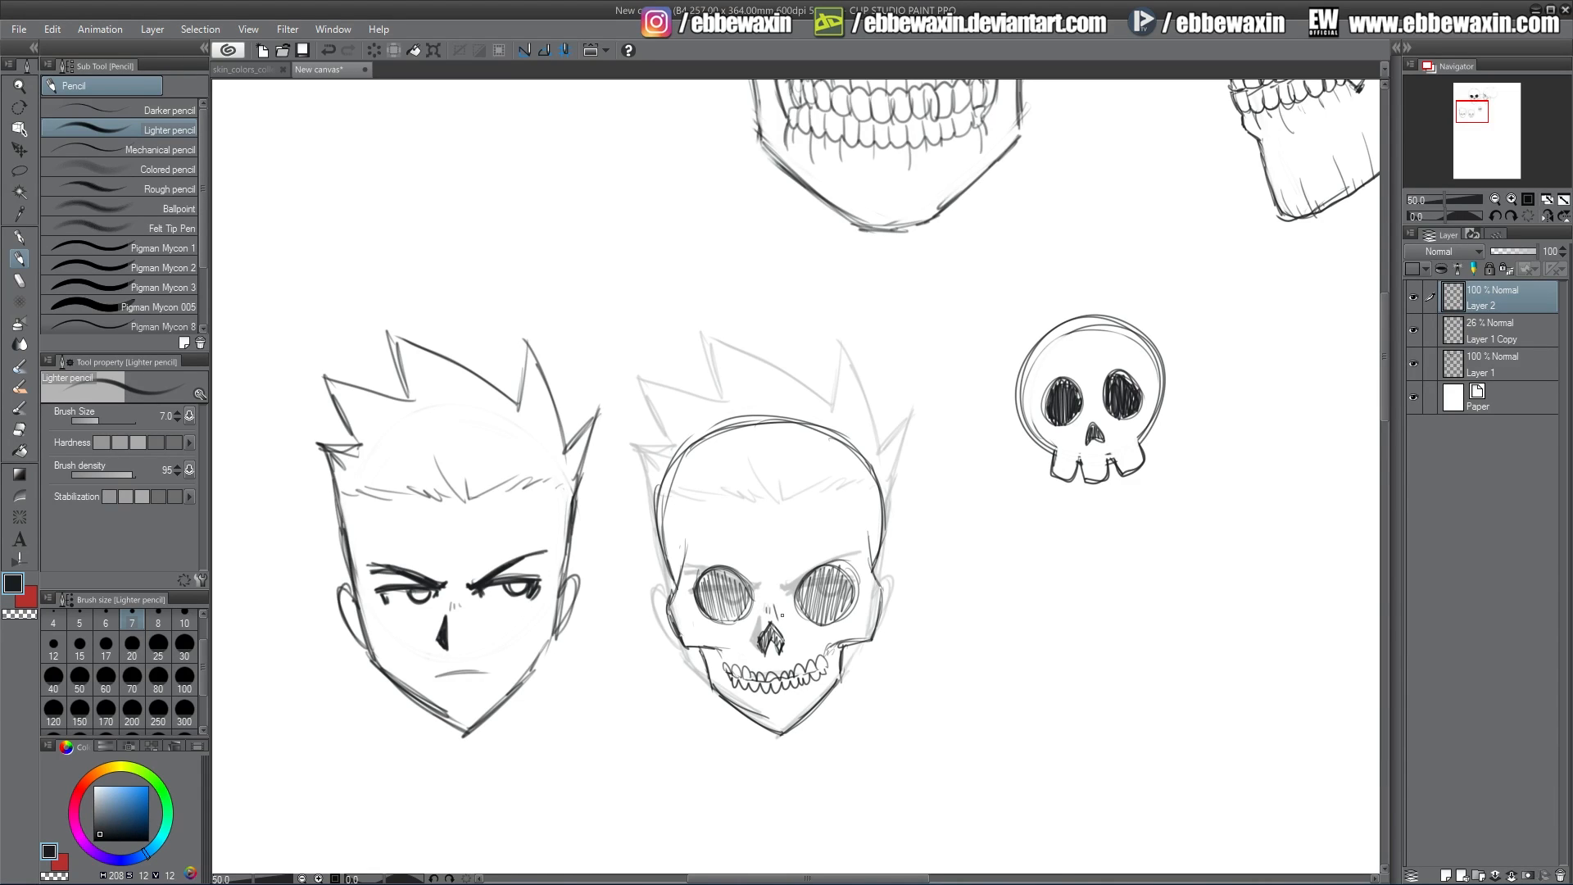
key(ctrl+z)
drag(704, 568, 761, 588)
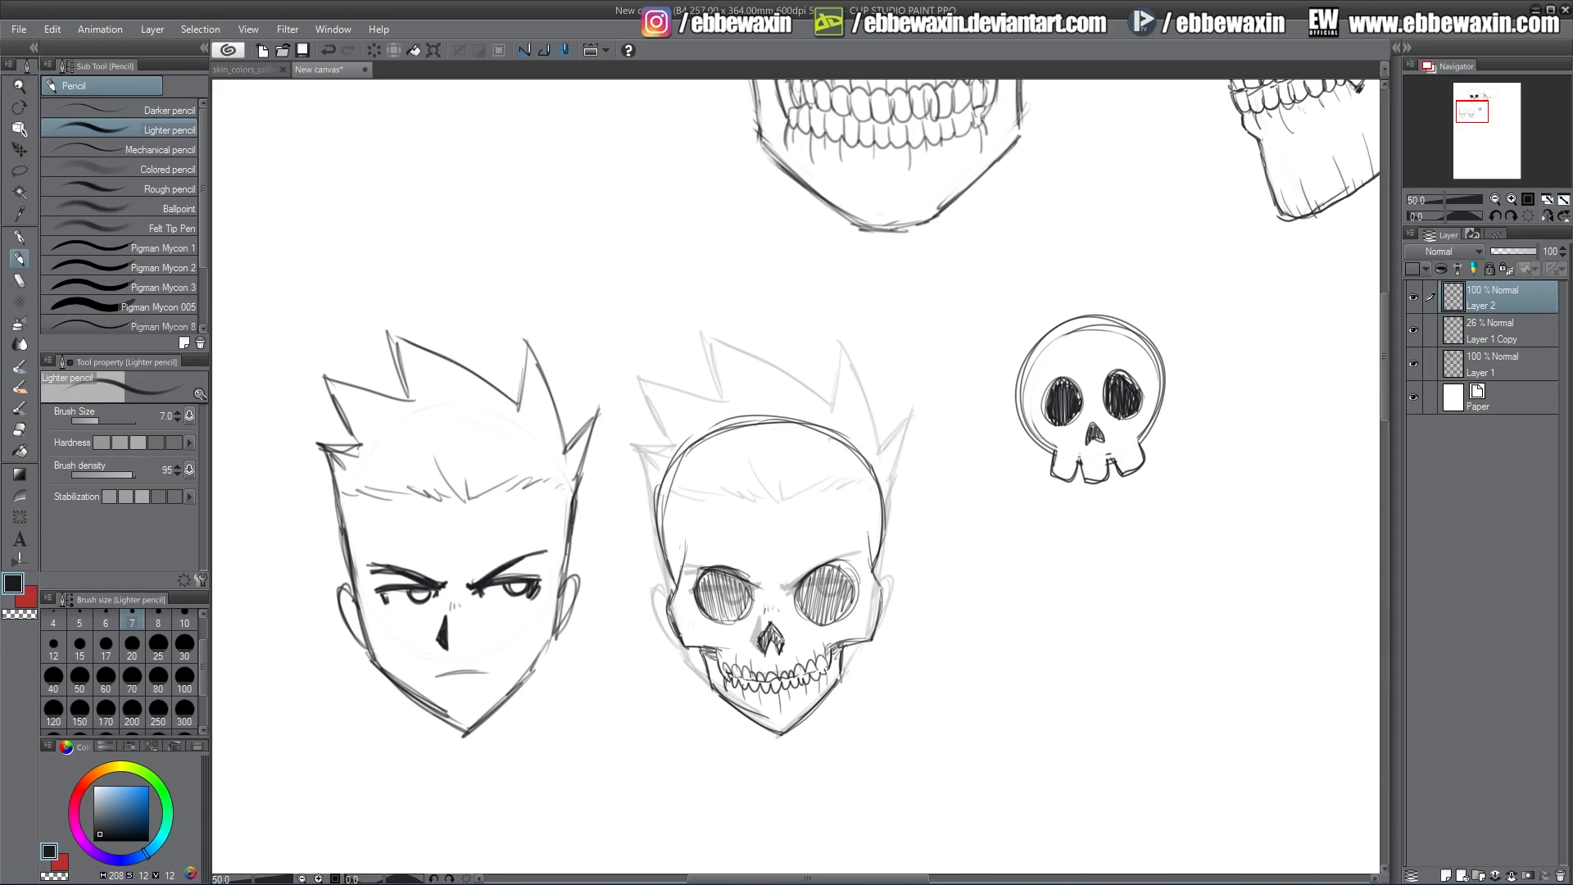
- Hide the faded face layer and clean up stray lines on the jaw and cranium with a size 10 Cy Eraser
click(1413, 330)
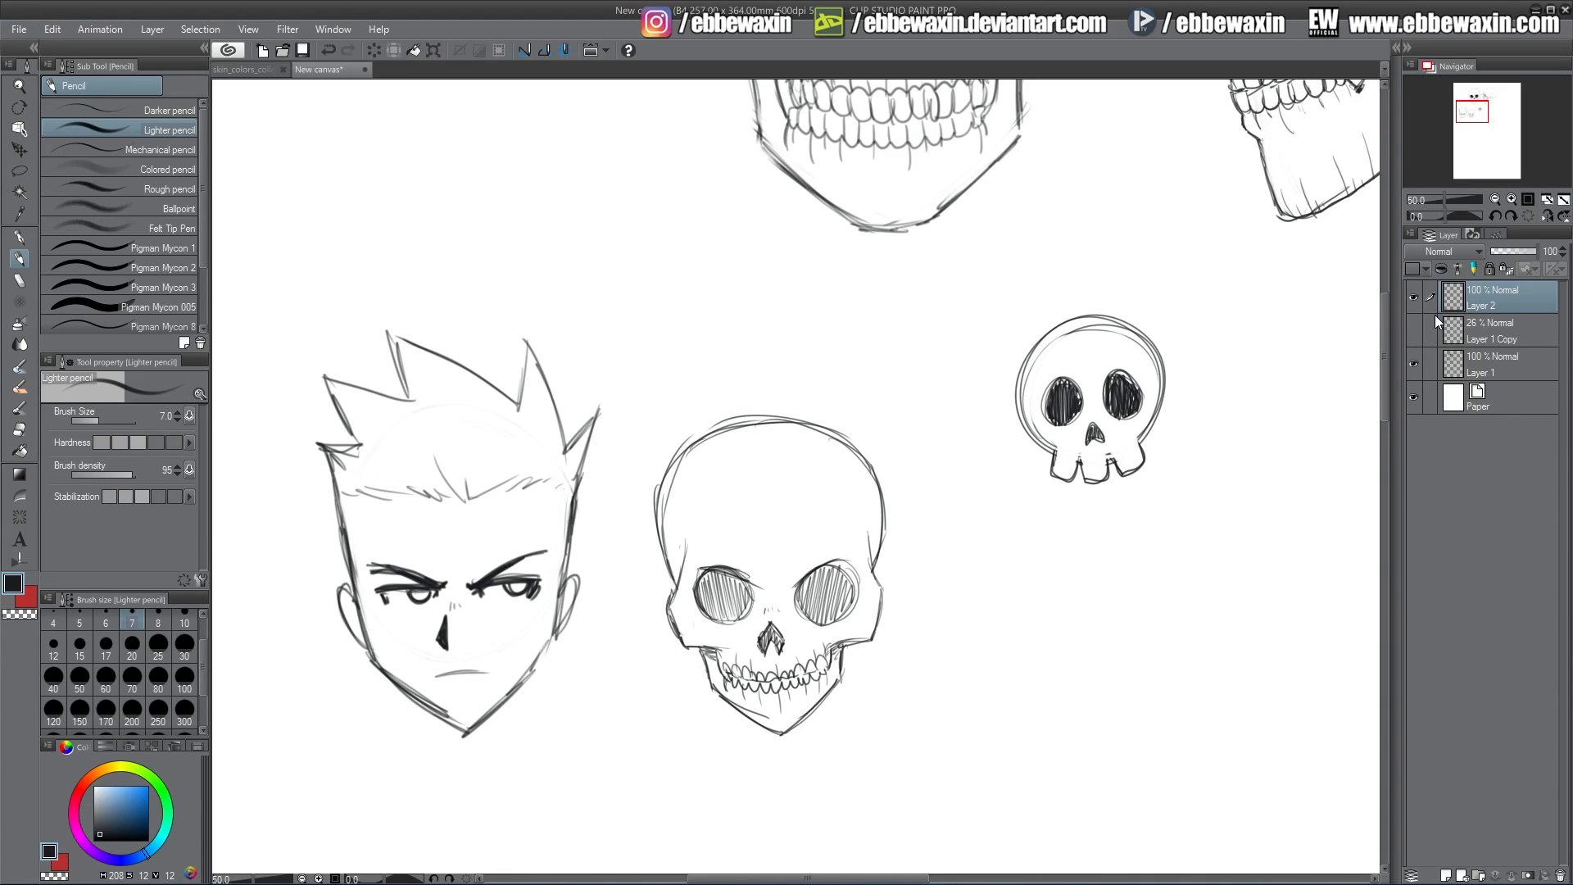
key(e)
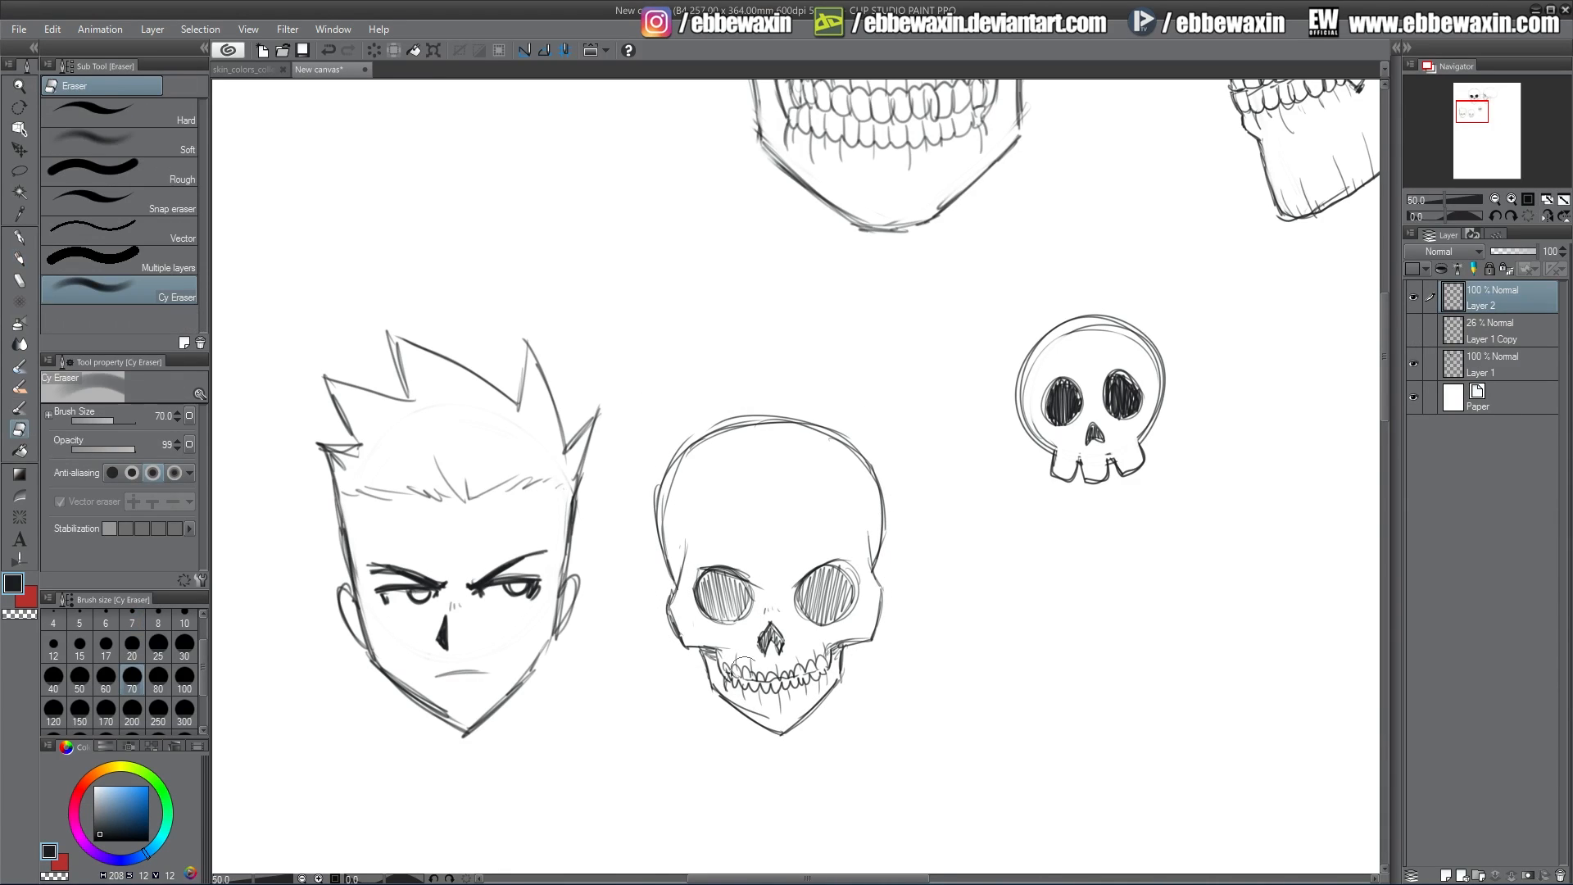
click(184, 616)
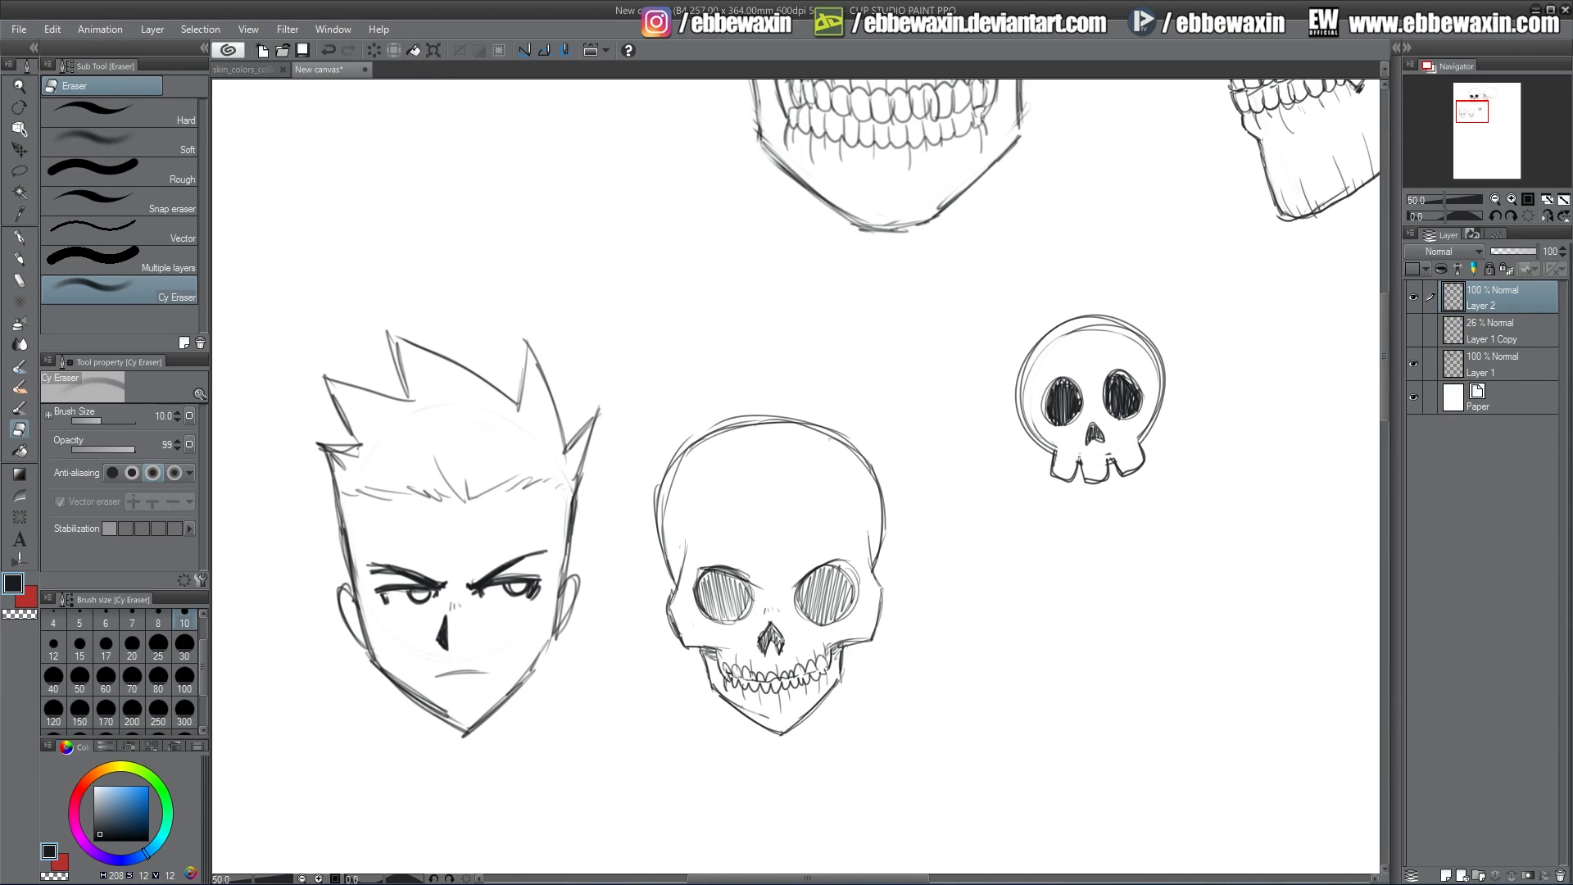
drag(727, 699, 750, 711)
drag(666, 498, 663, 539)
- Draw a red double-headed arrow between the anime face and its skull with a size 30 G-pen
key(x)
key(p)
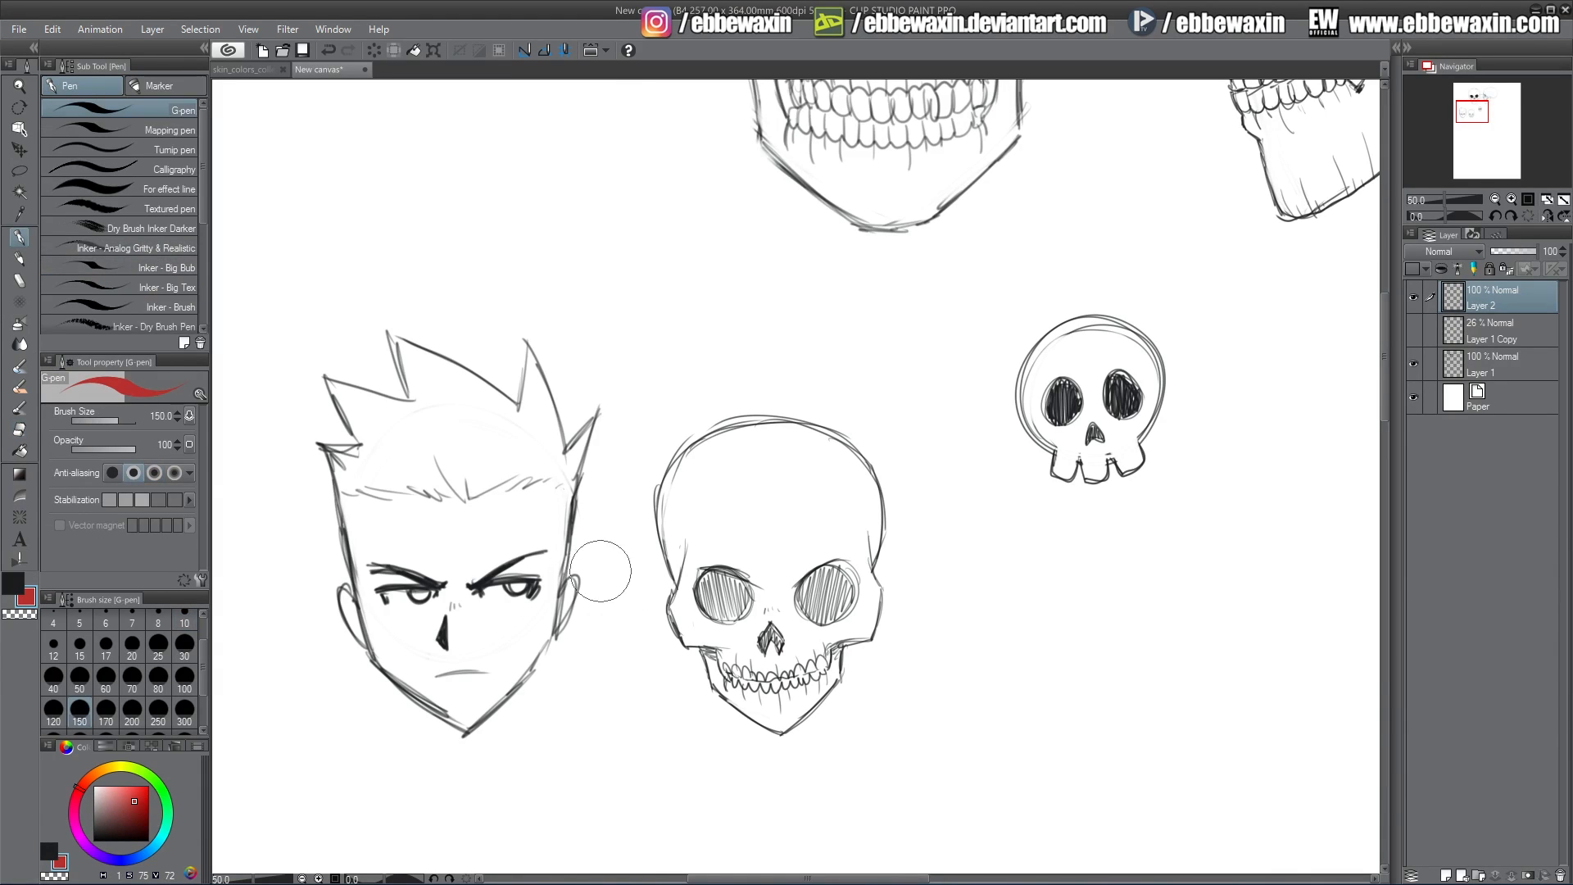
click(185, 643)
mouse_move(593, 588)
mouse_down()
mouse_move(646, 582)
mouse_move(585, 589)
mouse_move(606, 598)
mouse_up()
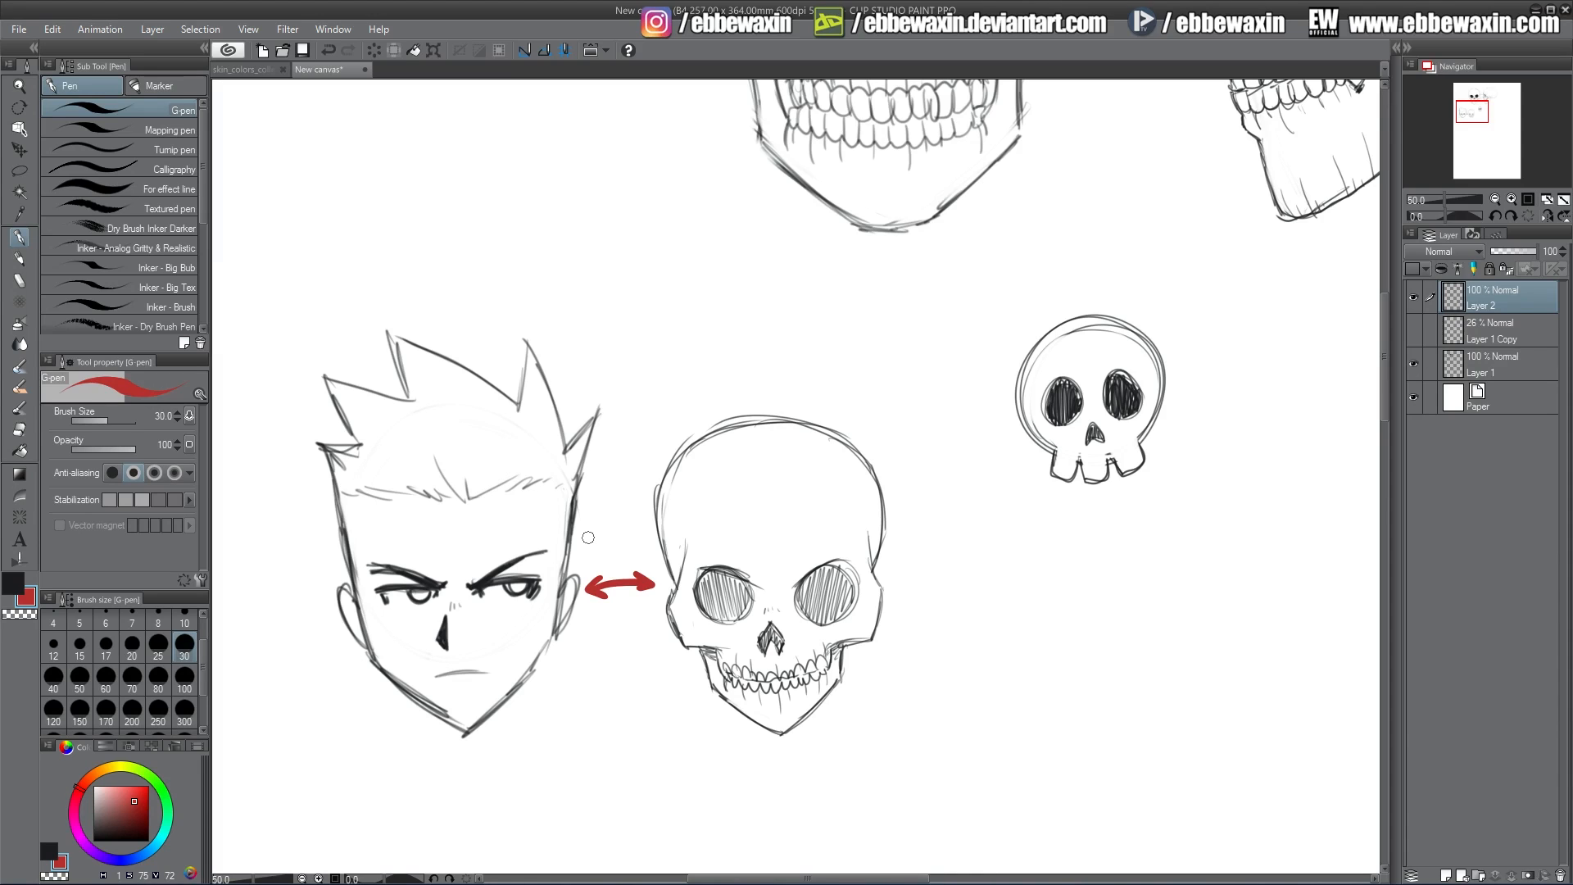
- Mark the large front-view skull with three red dashes on one side and a red arrow pointing at its jaw
drag(1472, 112, 1483, 98)
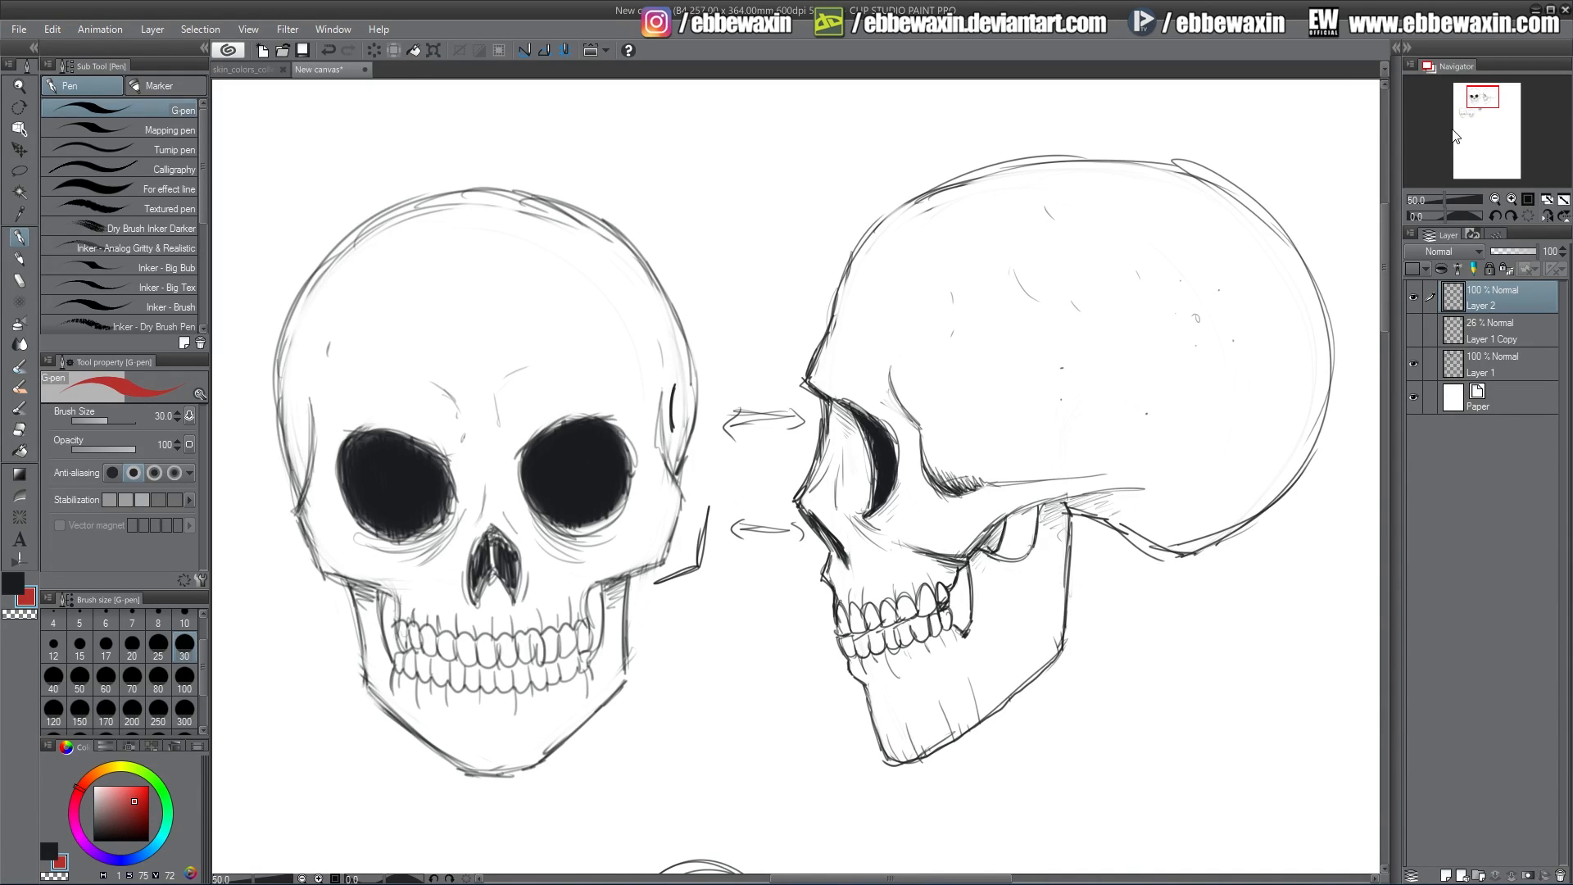
drag(1478, 97, 1427, 110)
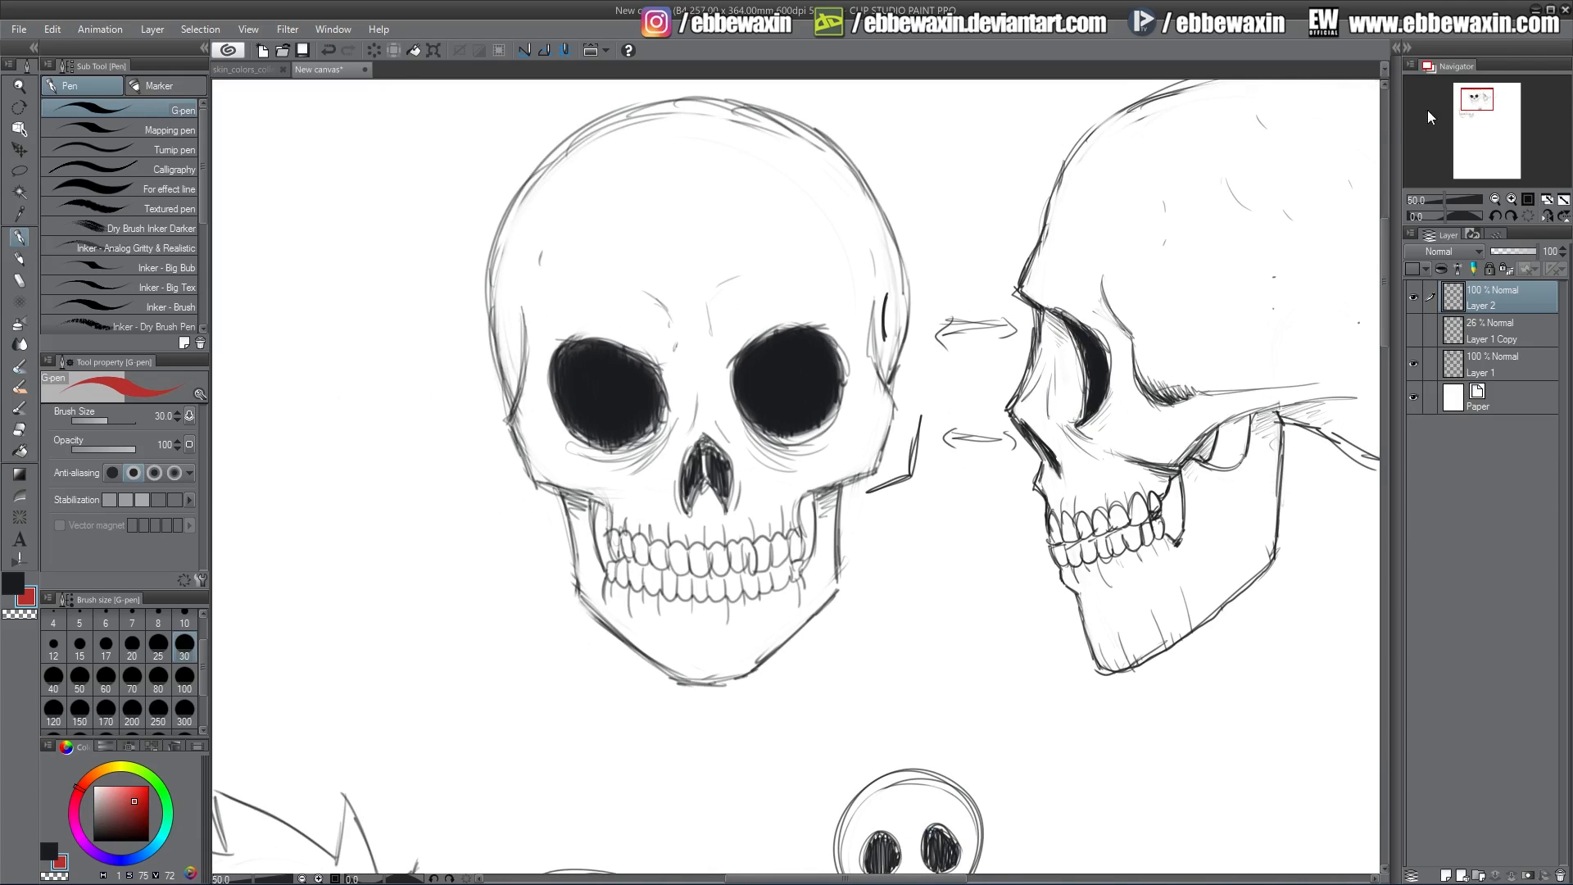
drag(407, 399, 445, 399)
drag(432, 488, 470, 484)
drag(456, 550, 506, 546)
drag(904, 539, 870, 555)
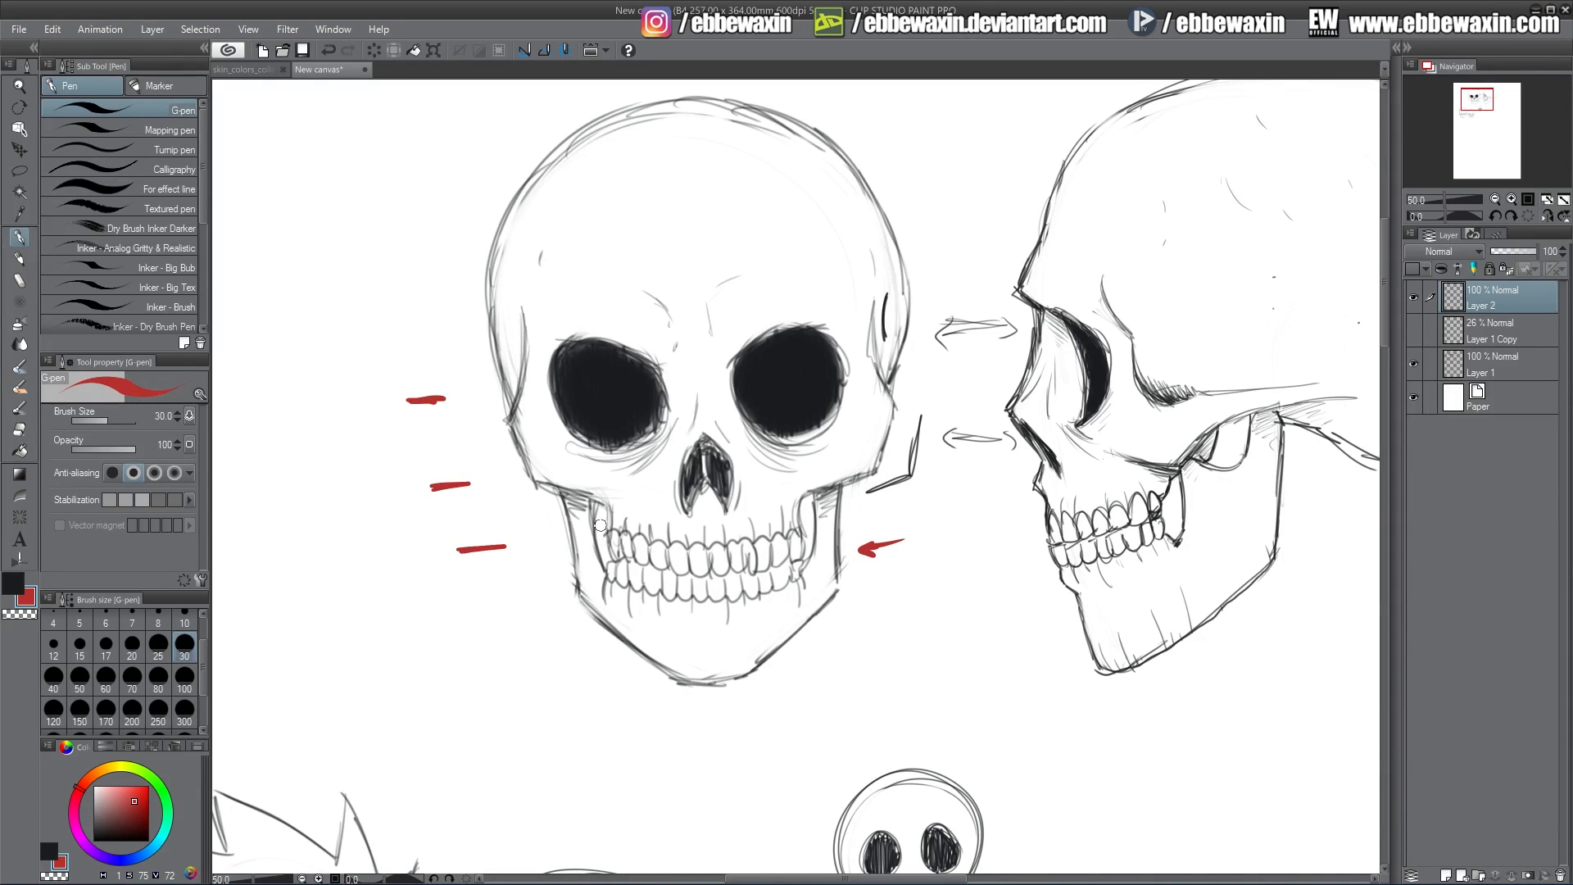
- Mark the gaps between the back teeth and the jawbone in red on both the front and side skulls
drag(598, 519, 599, 529)
drag(807, 512, 808, 522)
drag(1176, 498, 1173, 516)
drag(1227, 443, 1225, 442)
key(ctrl+z)
drag(1173, 497, 1176, 518)
- Draw a red arrow above the side skull and red contour lines for the back of the head, nape and throat
drag(1457, 125, 1476, 119)
drag(722, 235, 1081, 232)
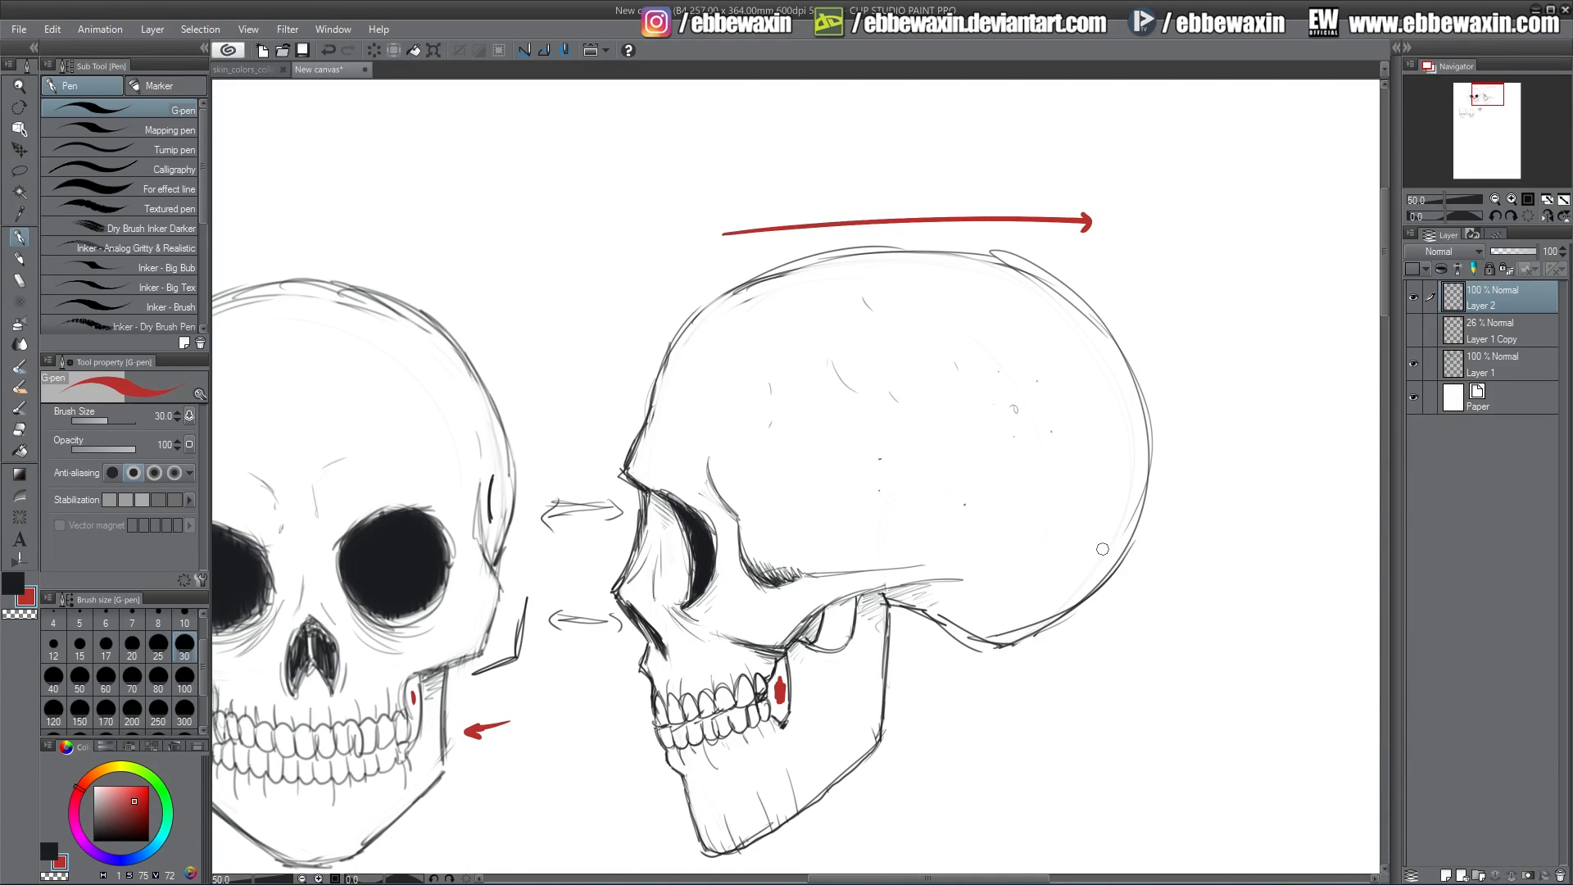
drag(1477, 123, 1476, 127)
mouse_move(1165, 190)
mouse_down()
mouse_move(1185, 354)
mouse_move(1080, 514)
mouse_move(1106, 685)
mouse_up()
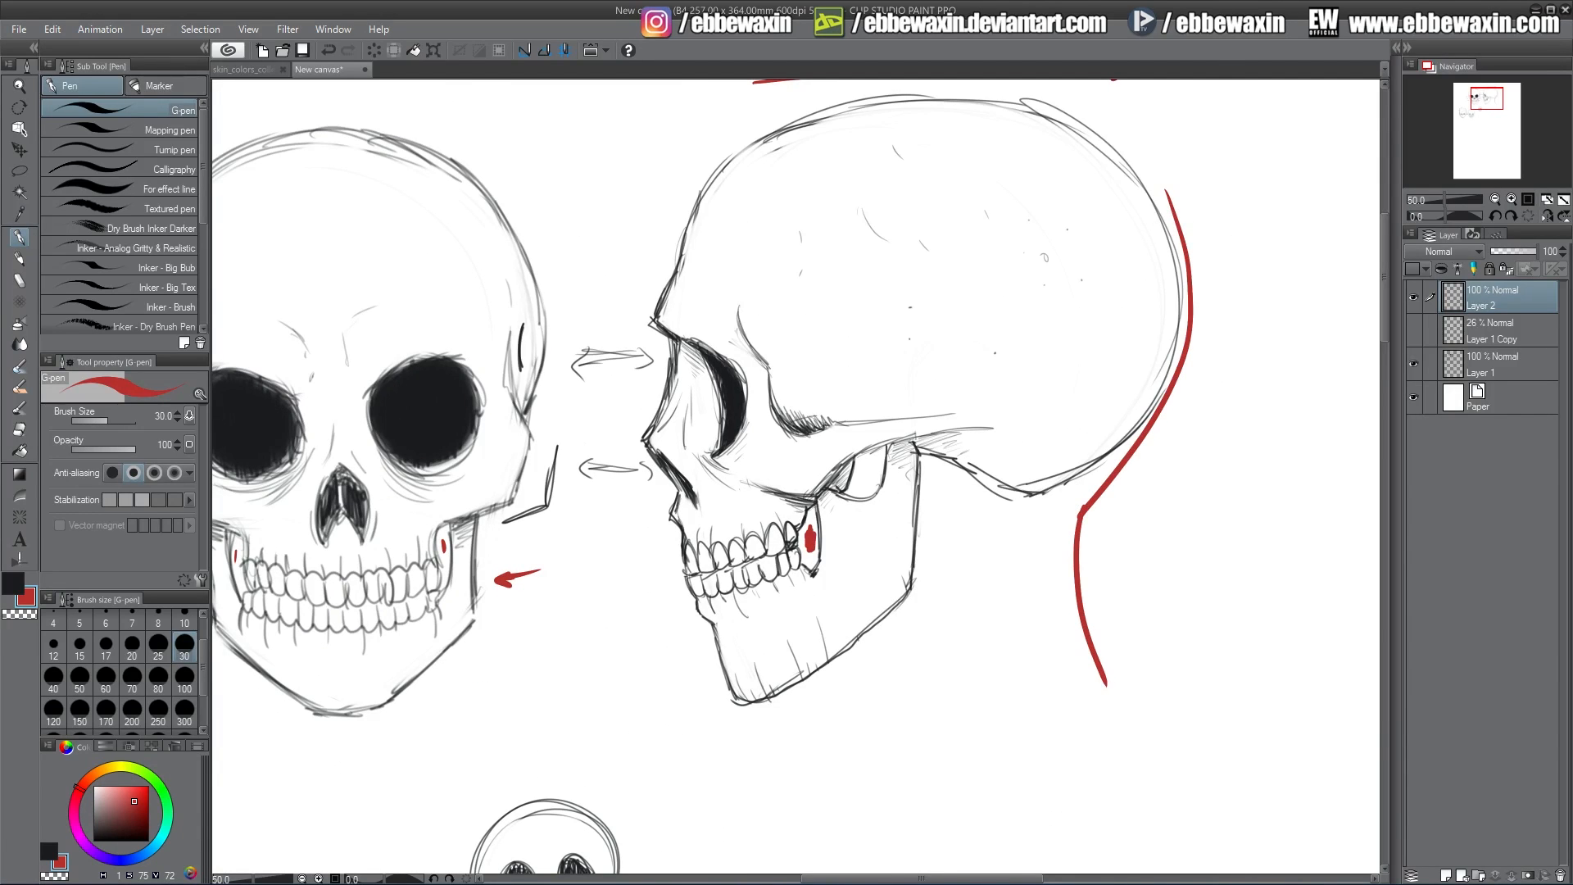
mouse_move(809, 683)
mouse_down()
mouse_move(852, 679)
mouse_move(888, 777)
mouse_move(860, 683)
mouse_up()
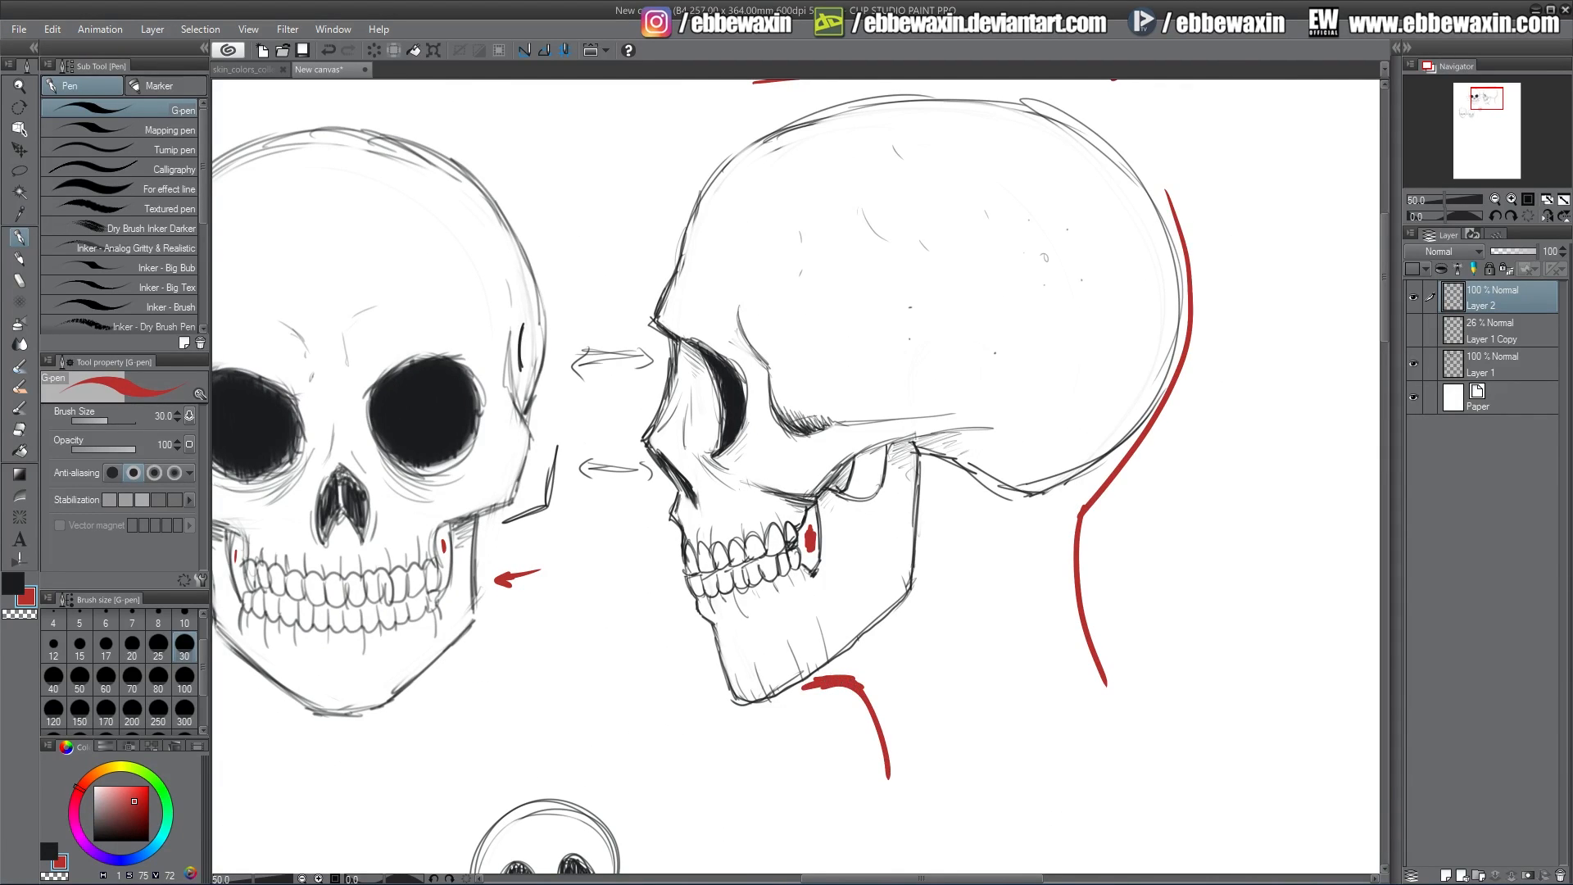
drag(1083, 511, 1136, 729)
drag(1083, 541, 1145, 437)
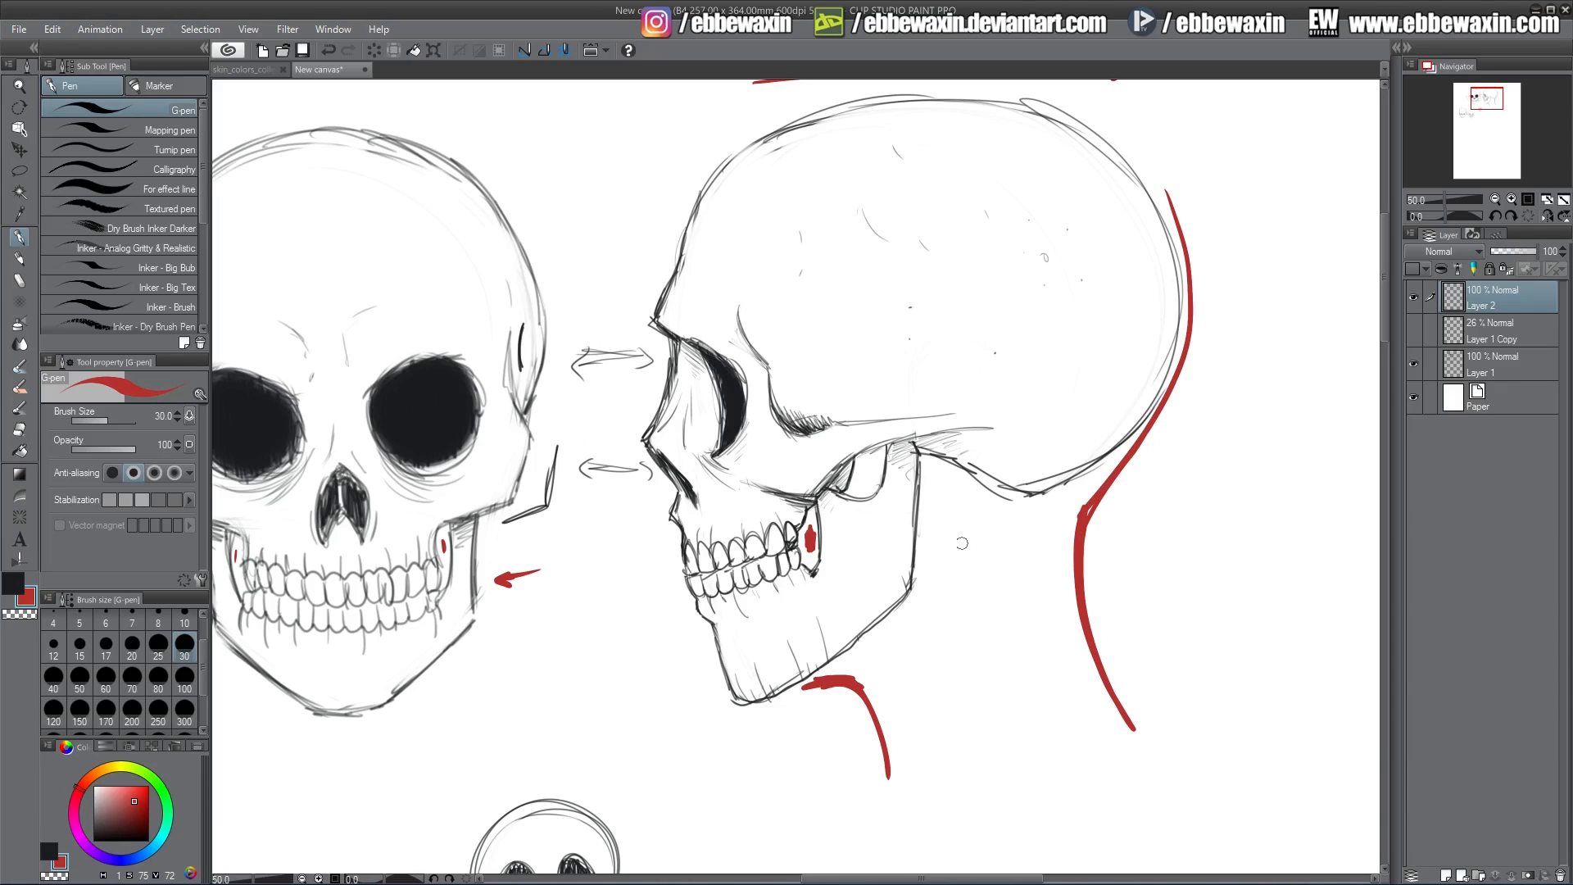
- Sketch the neck vertebrae in red below the side skull, between the throat and nape lines
mouse_move(936, 523)
mouse_down()
mouse_move(983, 513)
mouse_move(1024, 565)
mouse_move(1016, 529)
mouse_up()
drag(934, 613, 1016, 585)
mouse_move(930, 645)
mouse_down()
mouse_move(1004, 618)
mouse_move(1020, 674)
mouse_up()
drag(1028, 597, 1033, 649)
mouse_move(934, 731)
mouse_down()
mouse_move(1028, 706)
mouse_move(967, 782)
mouse_move(1067, 776)
mouse_up()
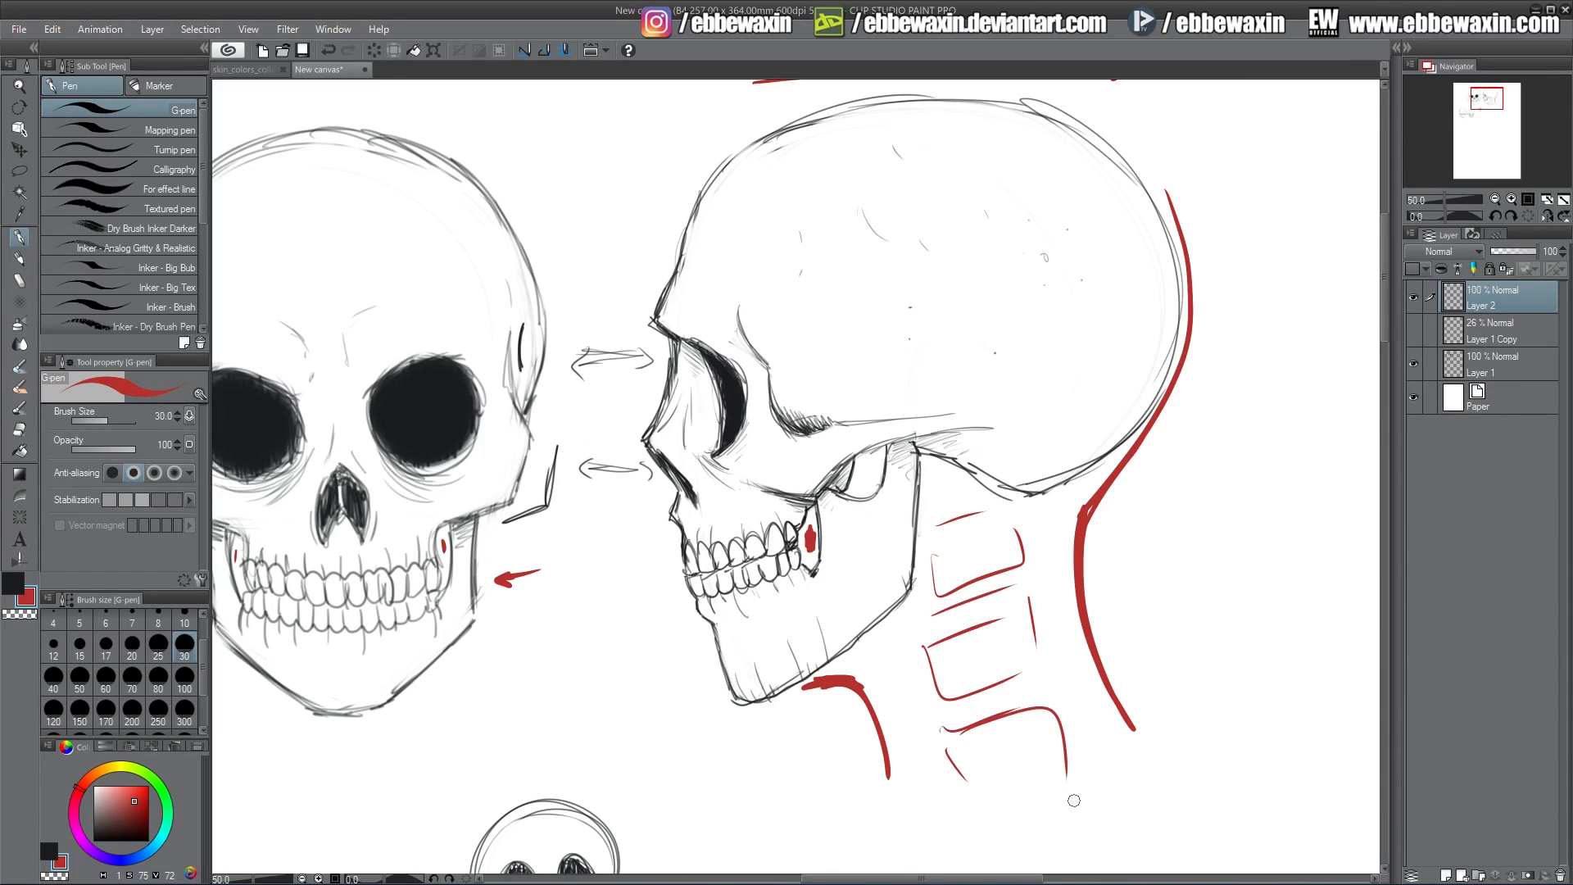
mouse_move(1477, 113)
mouse_down()
mouse_move(1468, 96)
mouse_move(1468, 115)
mouse_up()
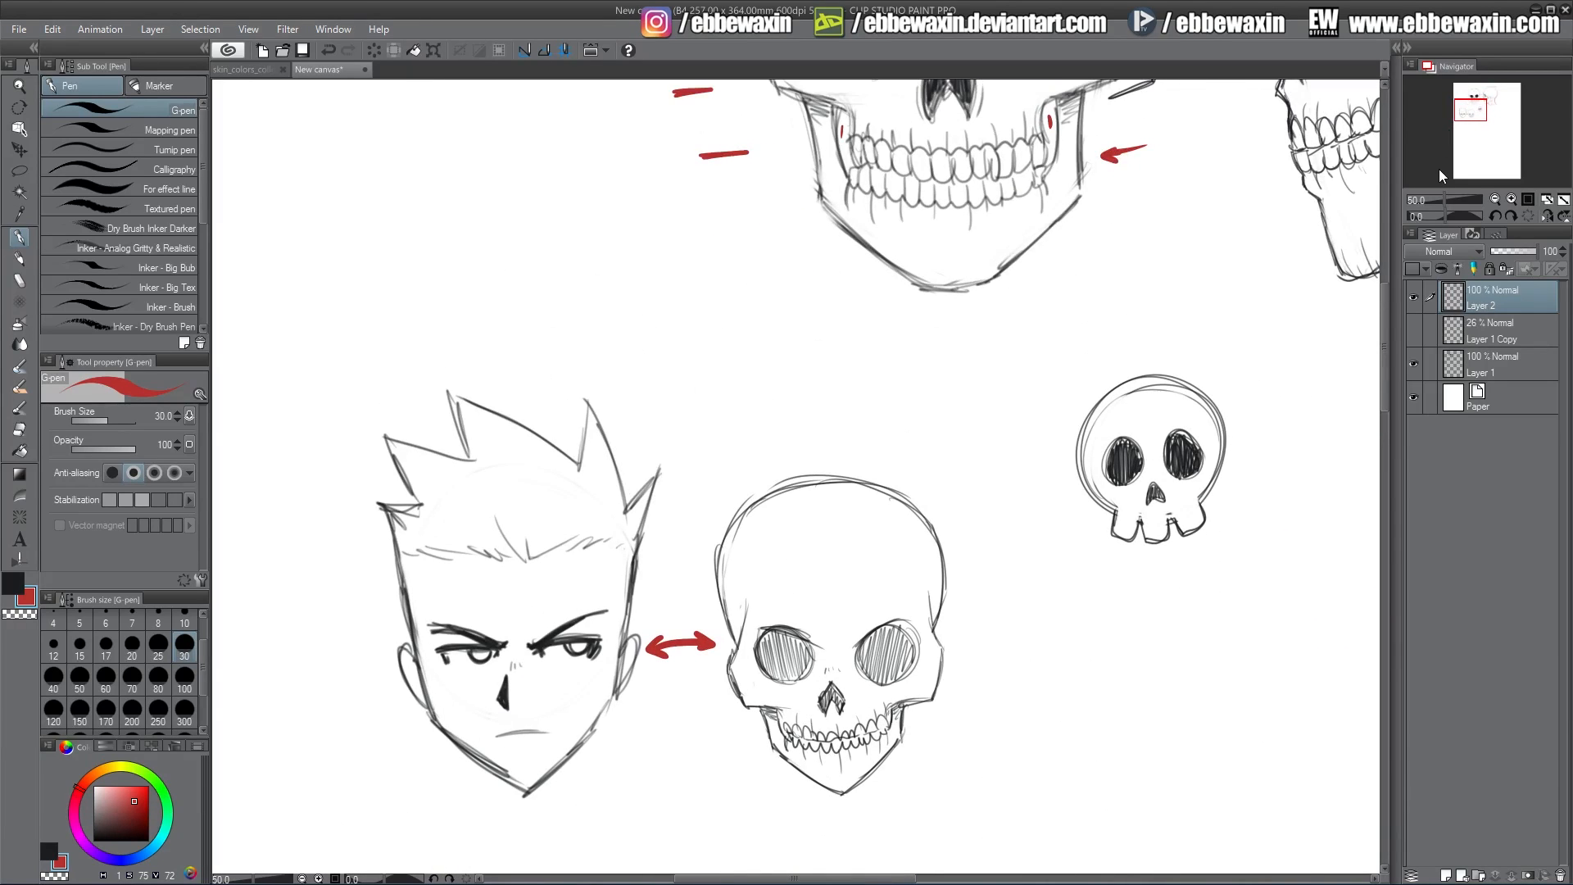